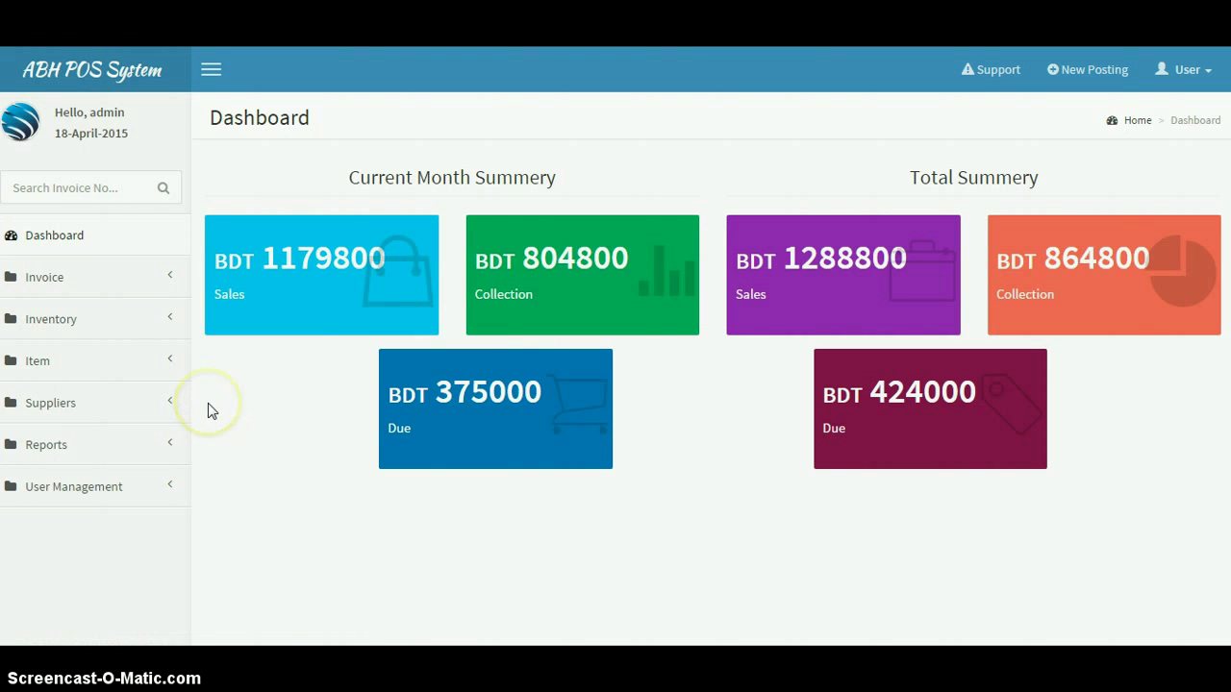
Open the form for adding a supplier and go through its name, address, phone, email and mobile number fields.
left_click(144, 404)
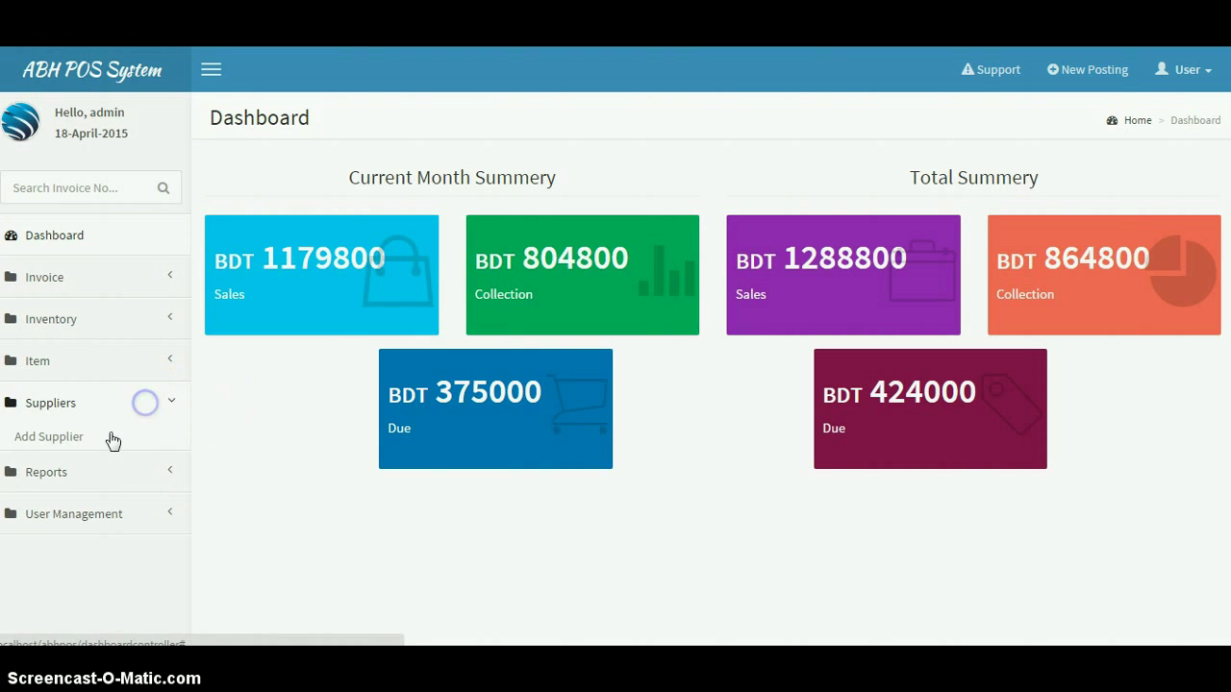
left_click(67, 445)
left_click(376, 255)
left_click(383, 319)
left_click(404, 441)
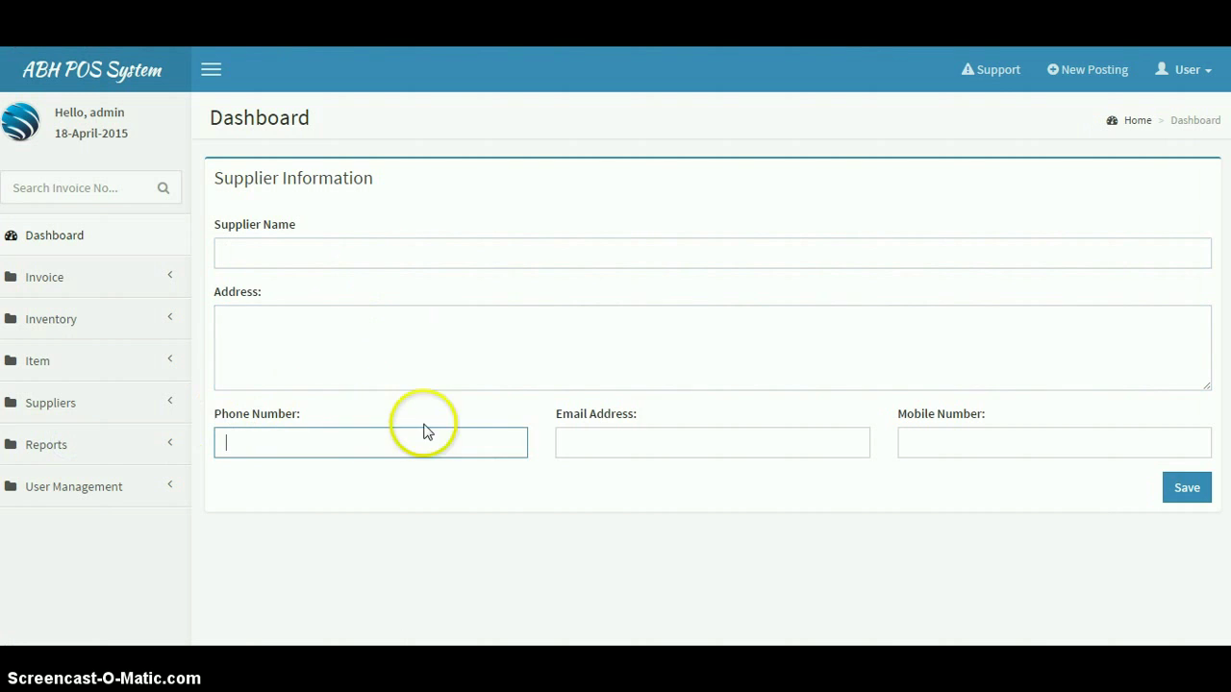
left_click(758, 441)
left_click(948, 441)
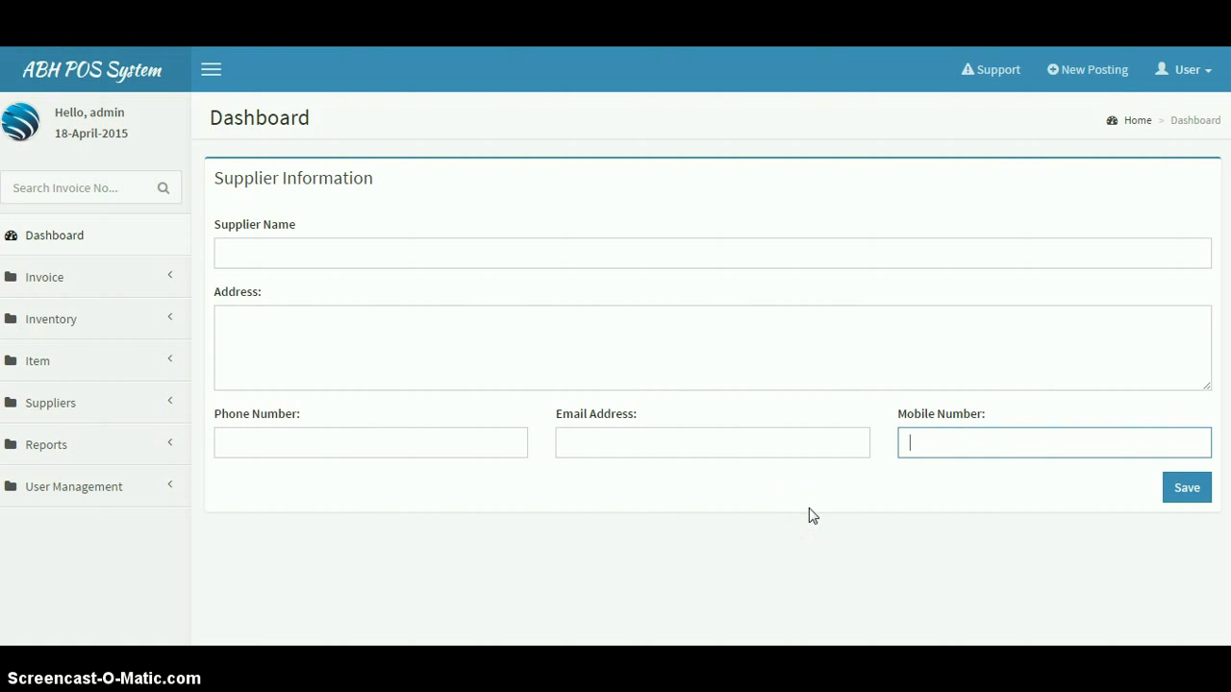
left_click(418, 450)
Open the list of existing suppliers to review their details.
left_click(91, 399)
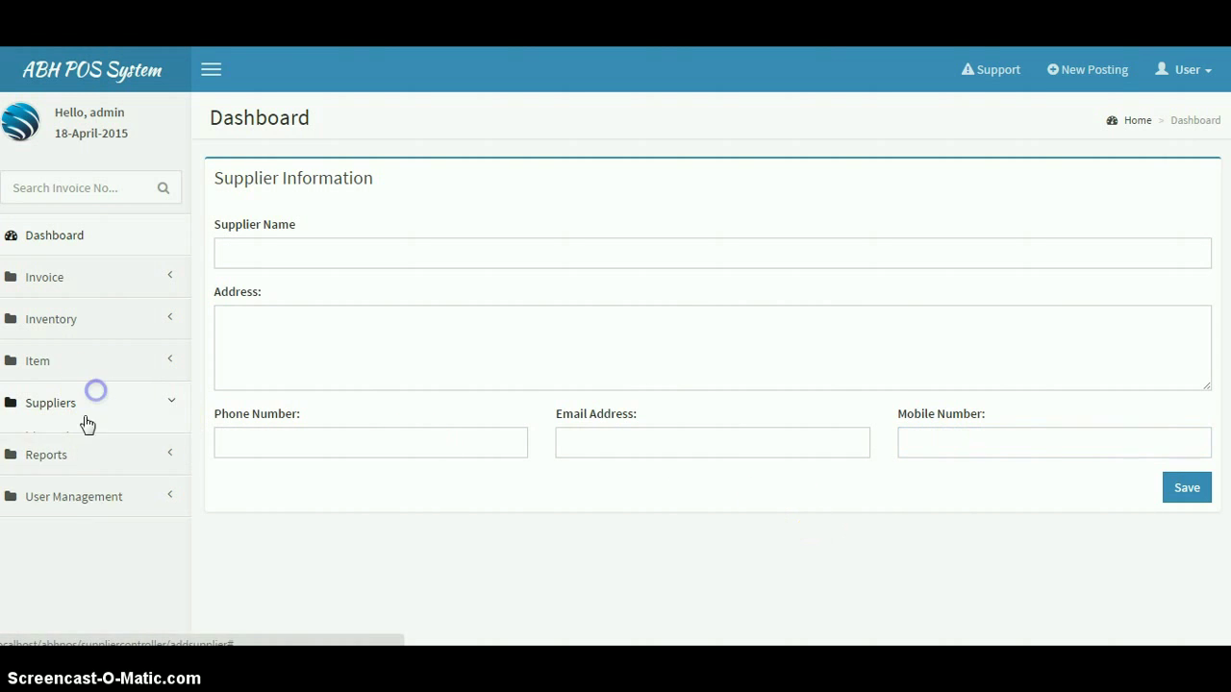
left_click(59, 468)
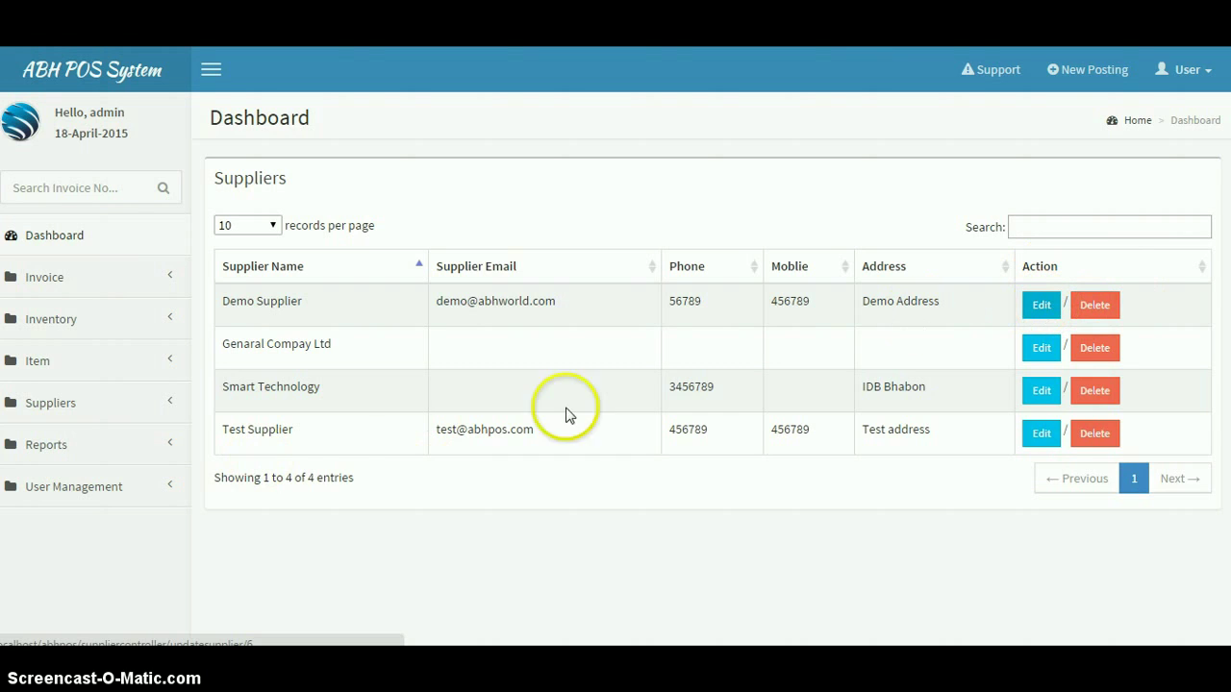
Open the form for adding an item and go through its code, name and supplier fields, including the available suppliers.
left_click(102, 363)
left_click(51, 397)
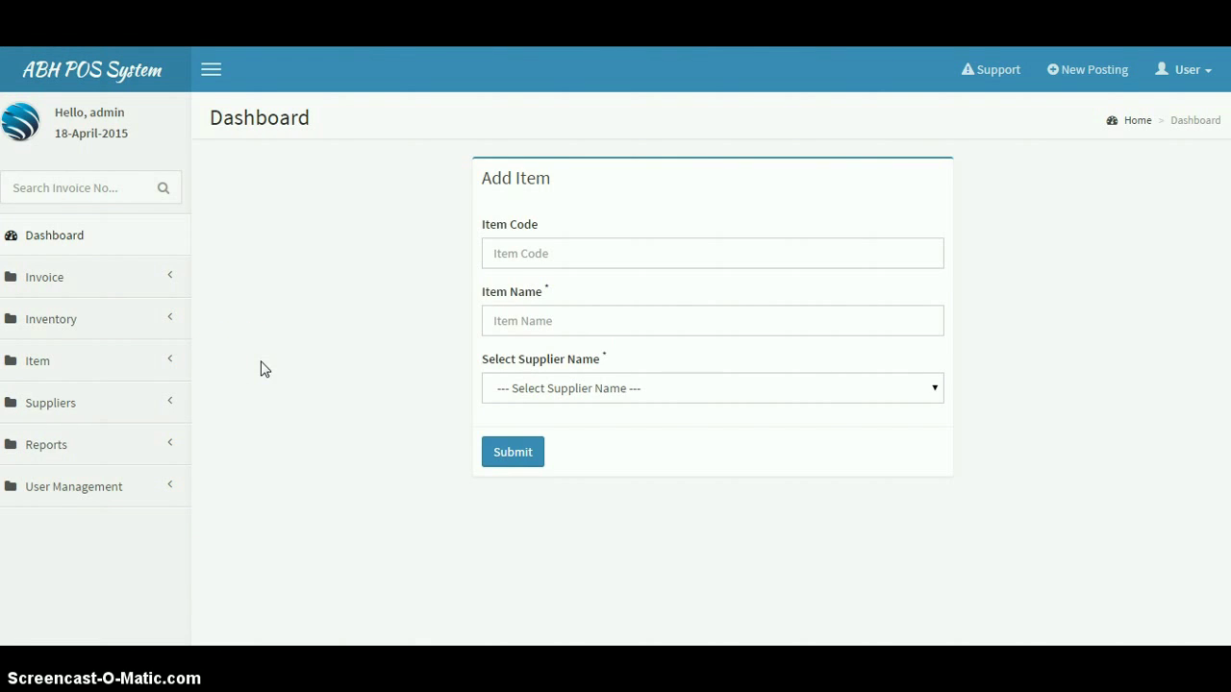
left_click(522, 253)
left_click(524, 318)
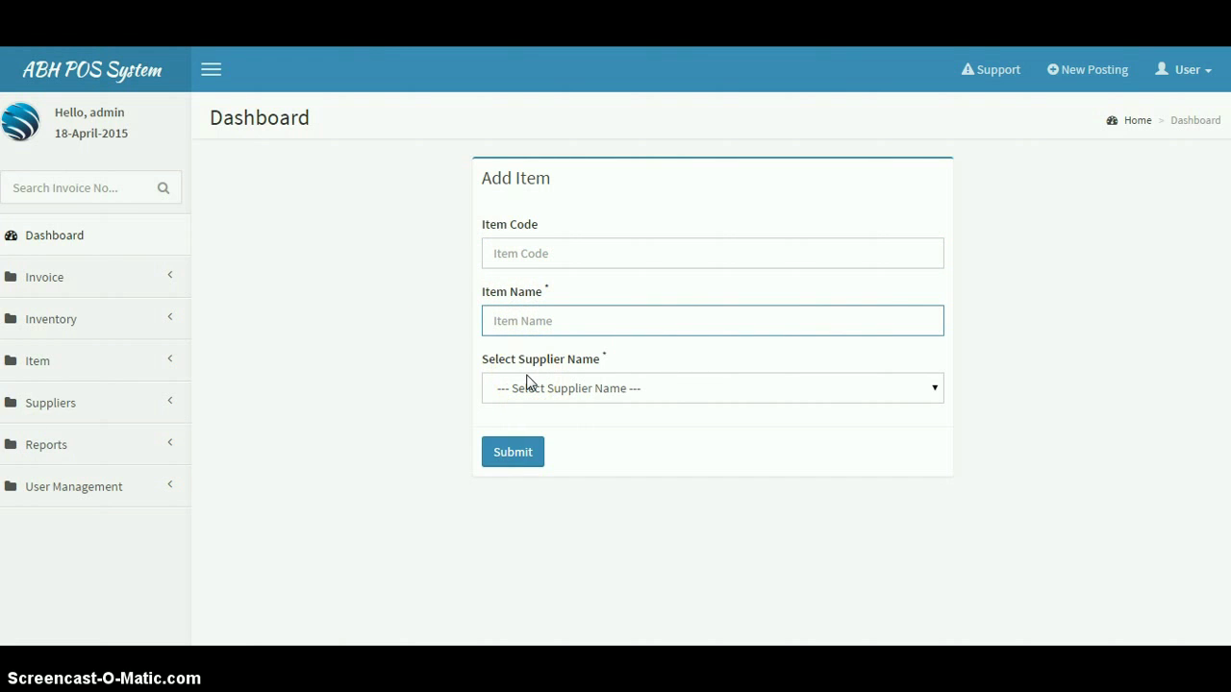
left_click(549, 258)
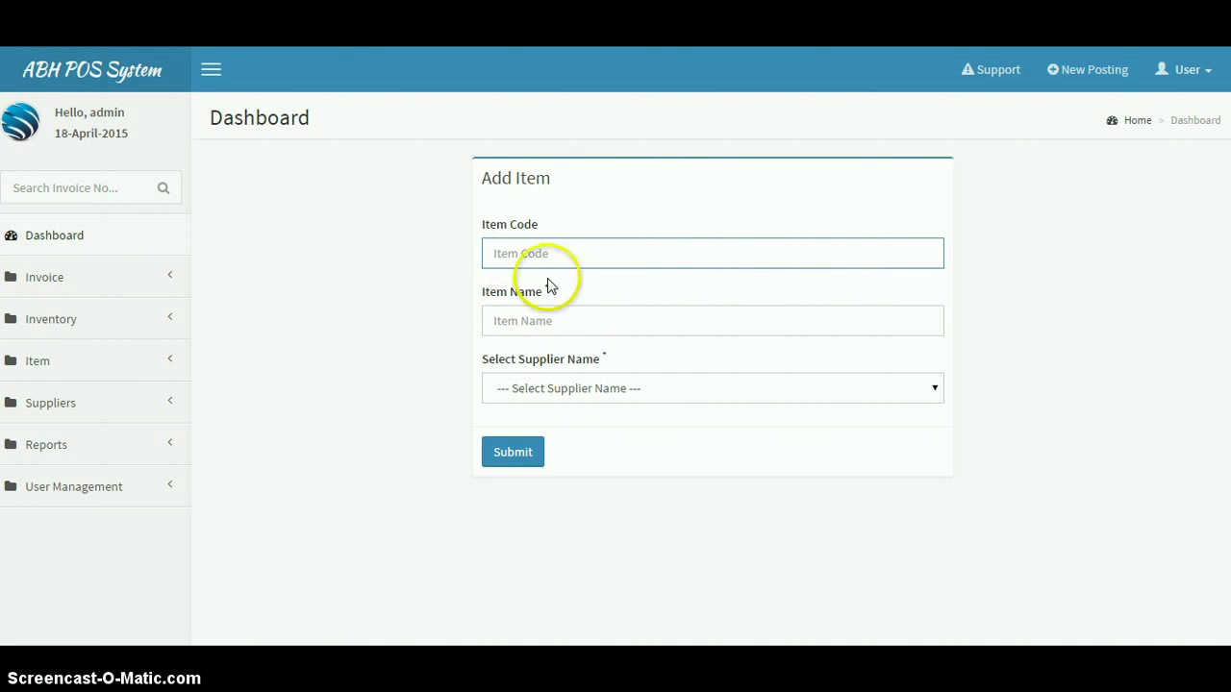
left_click(547, 320)
left_click(545, 386)
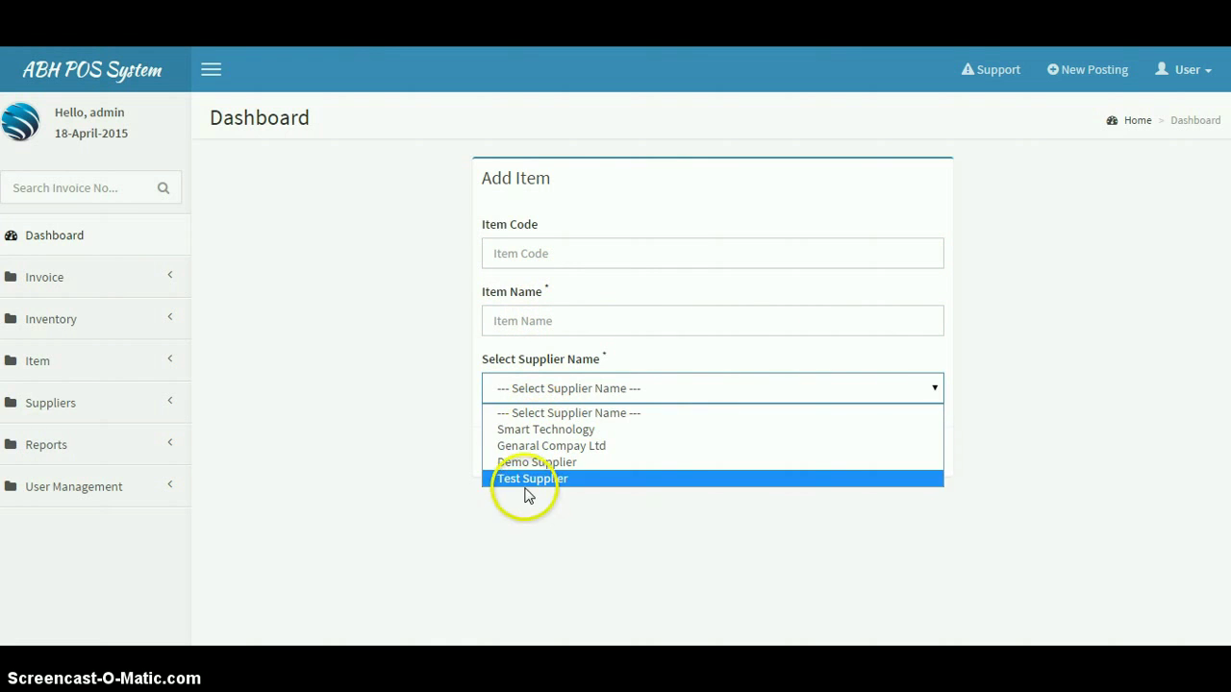
left_click(447, 423)
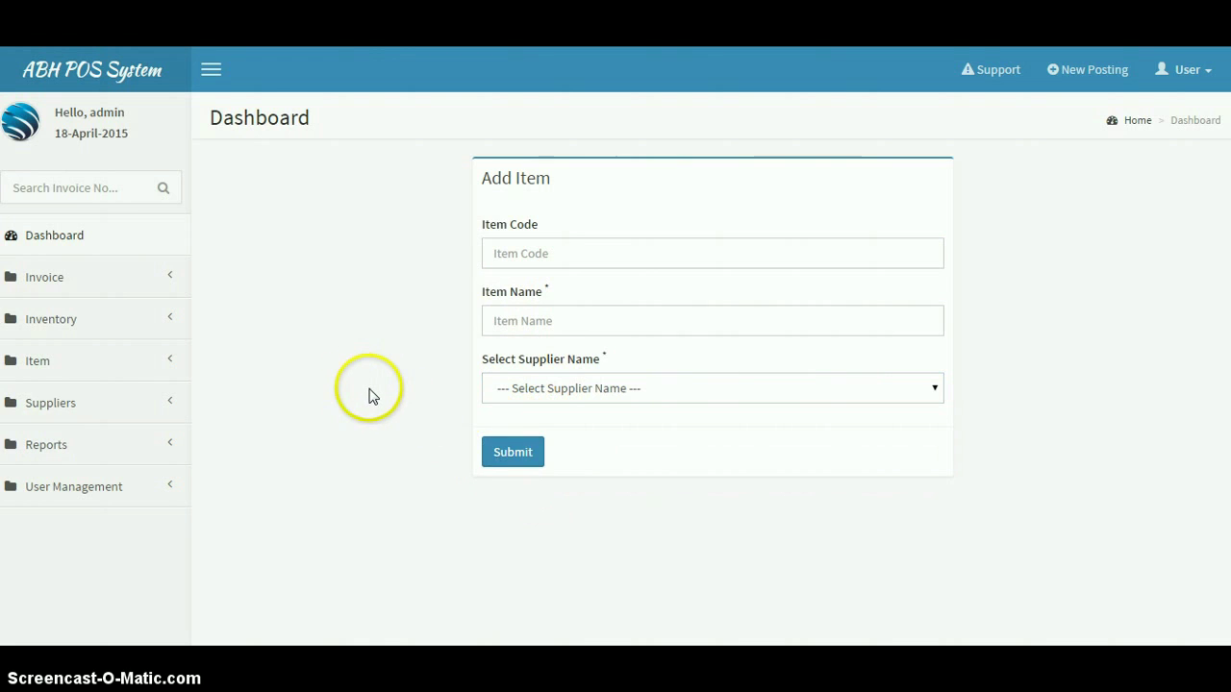
Open the list of existing items and search it for item code 101.
left_click(131, 373)
left_click(51, 429)
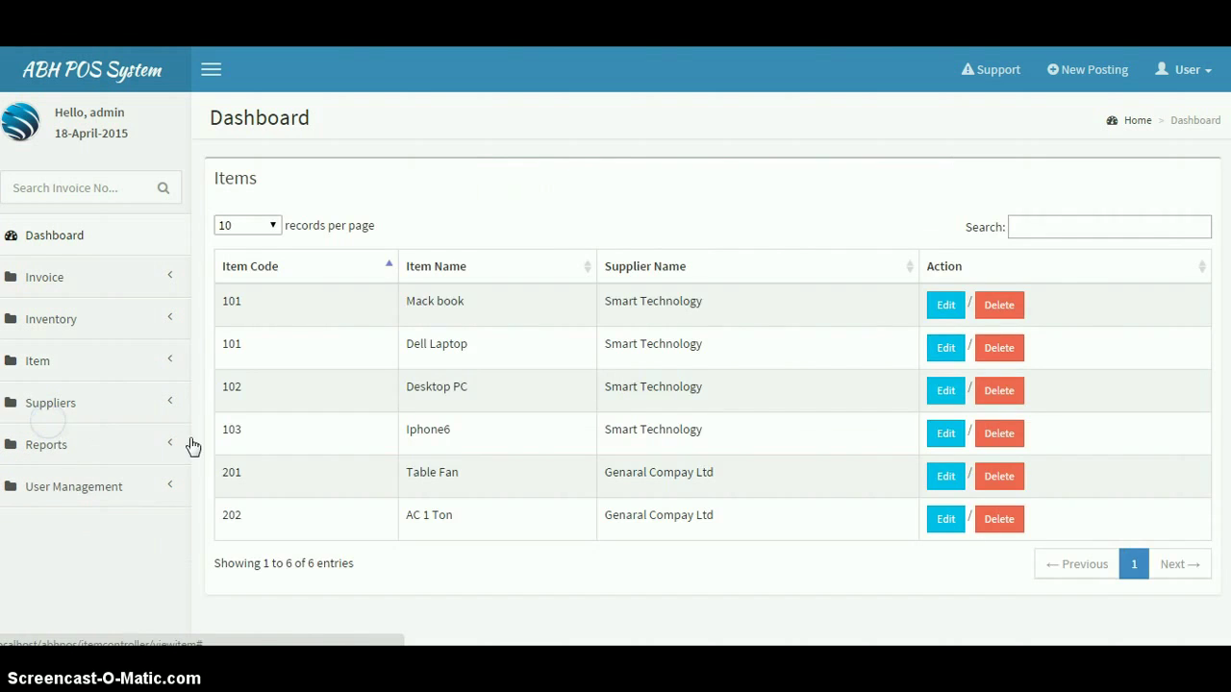
left_click(221, 441)
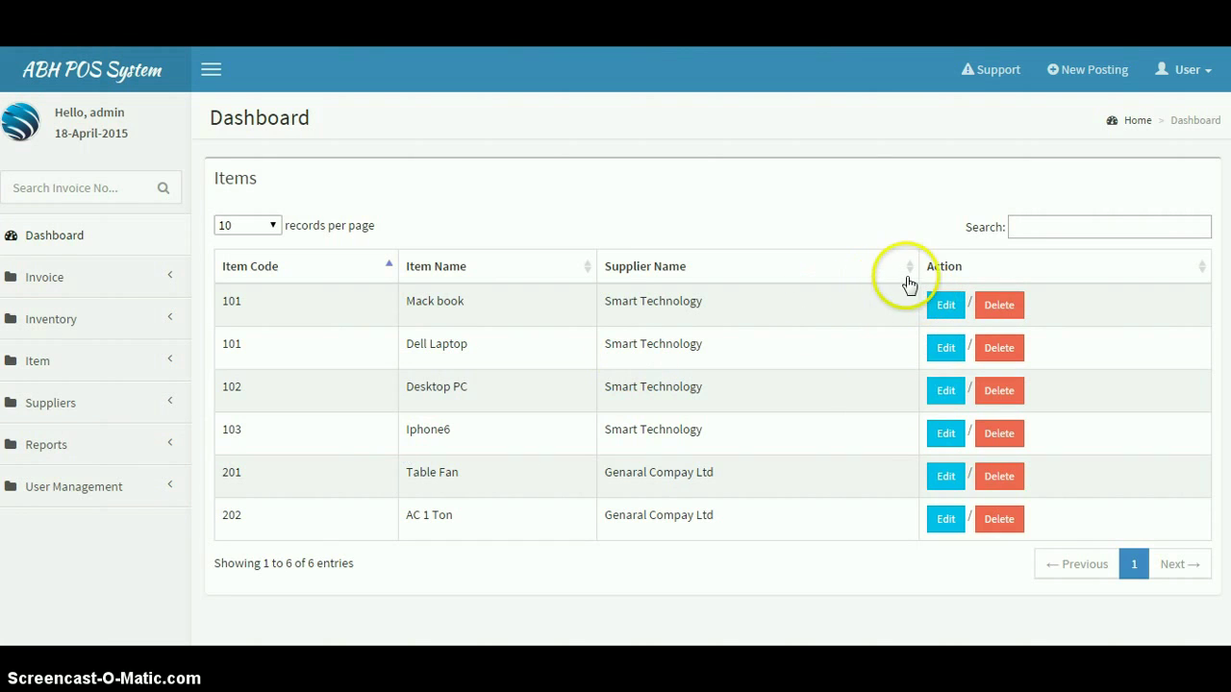
left_click(1025, 227)
type("1")
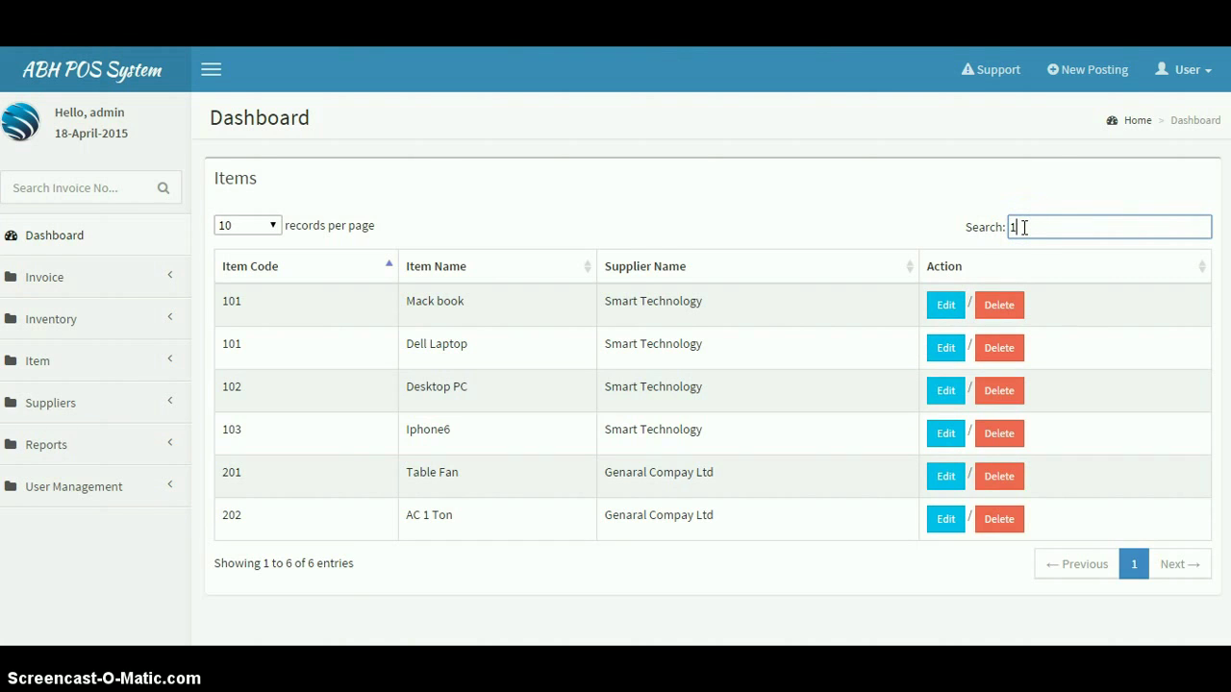
type("01")
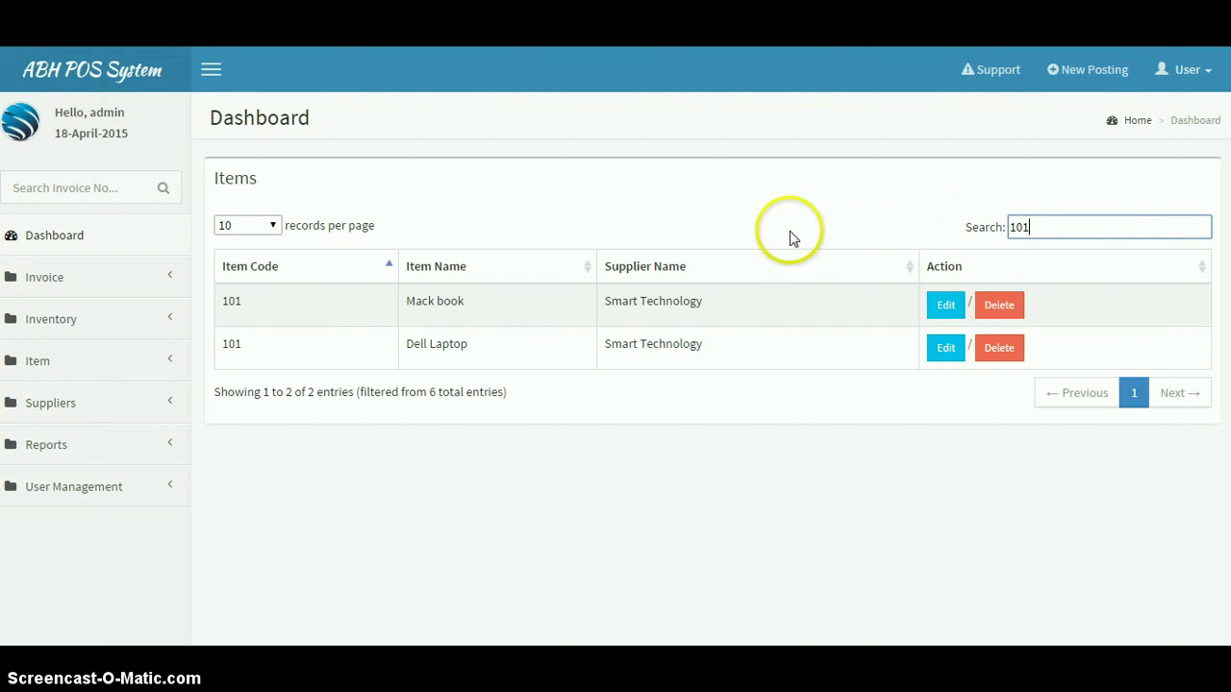
Open the form for adding inventory and select the item 101 - Dell Laptop.
left_click(131, 331)
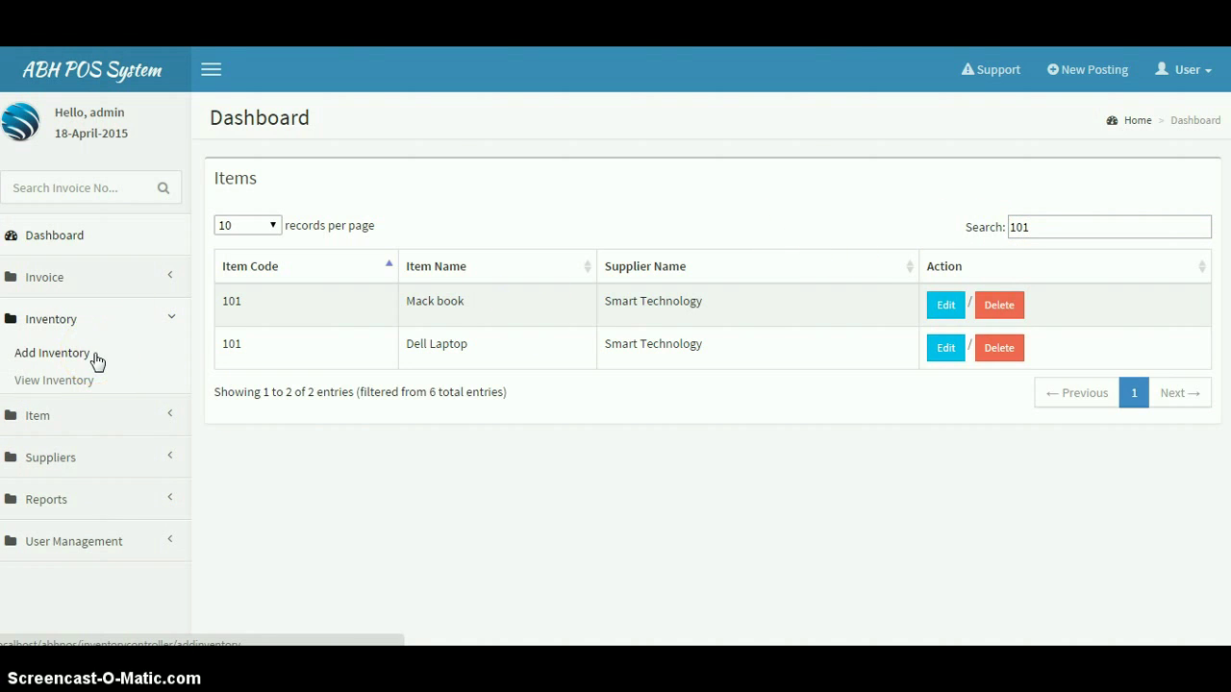
left_click(93, 355)
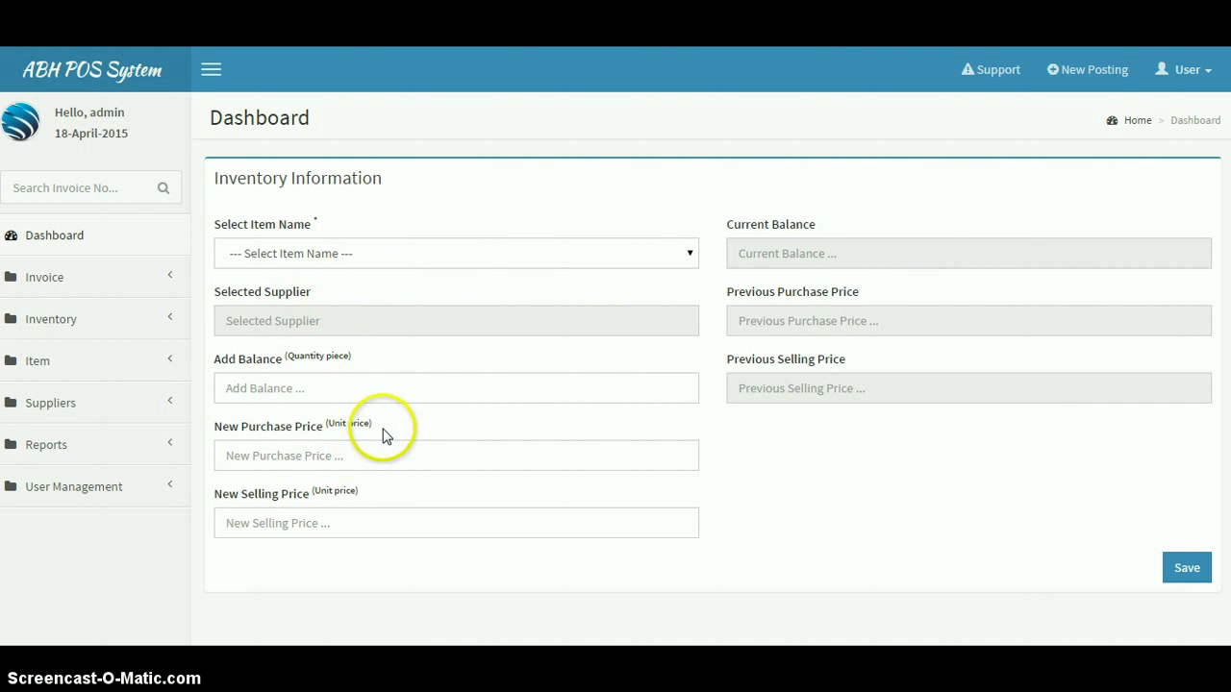
left_click(558, 253)
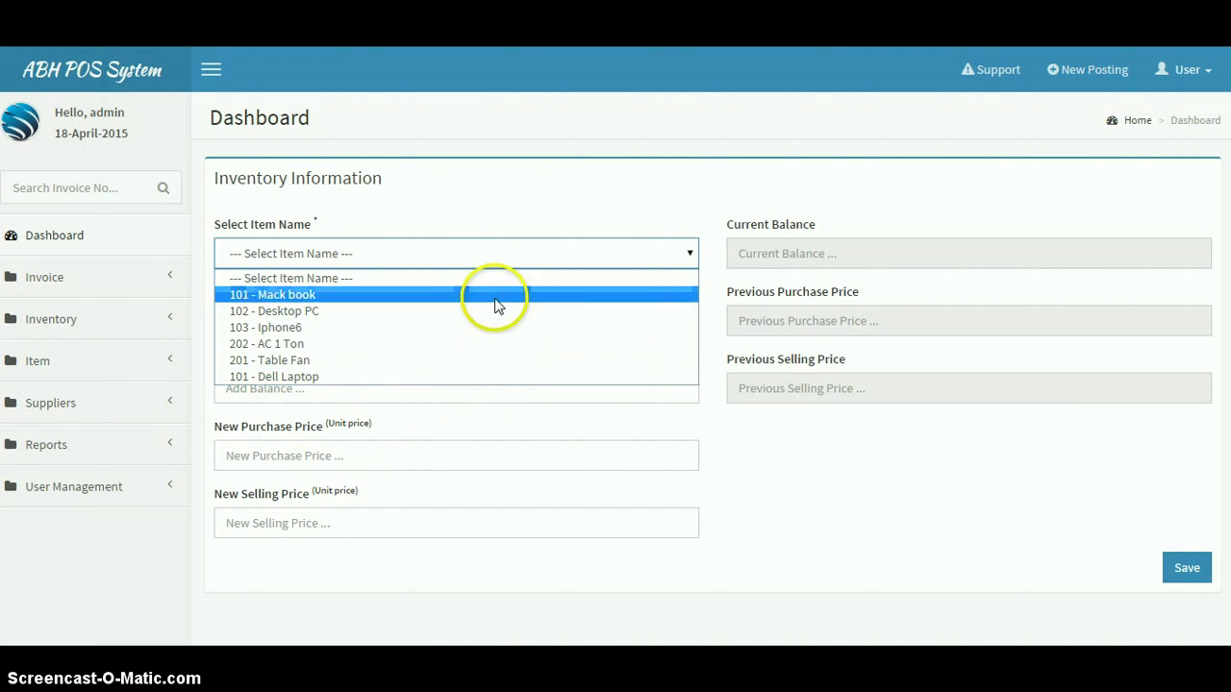
left_click(473, 379)
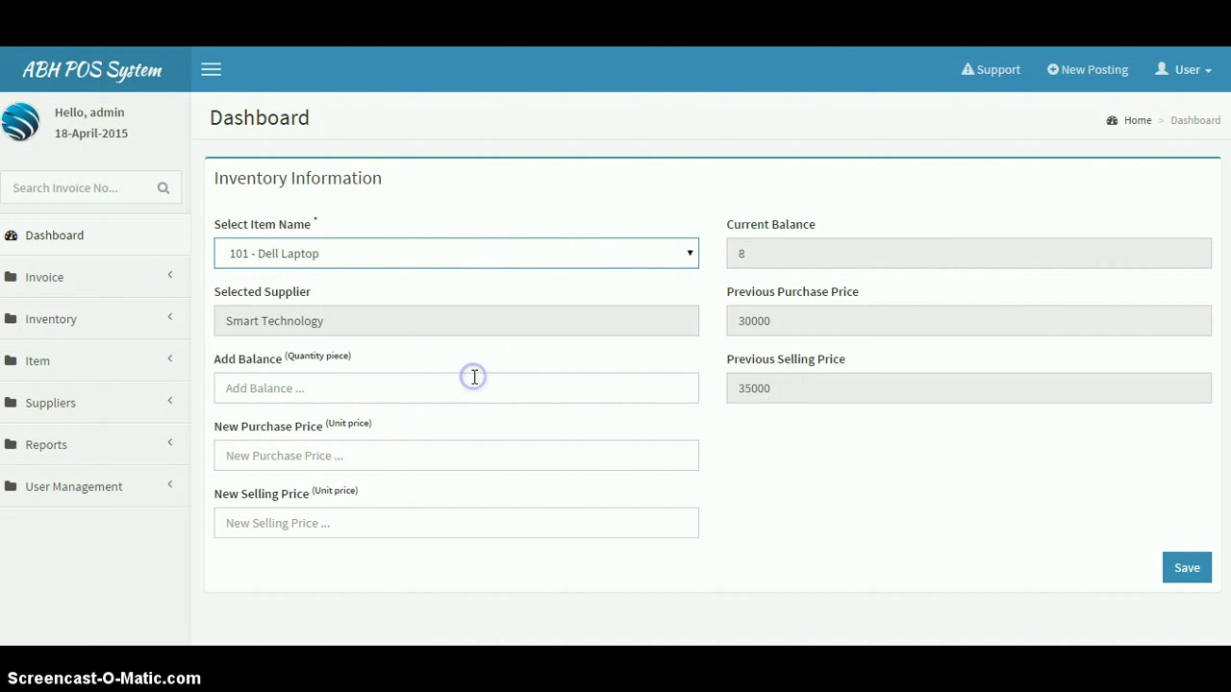
Go through the added quantity, new purchase price and new selling price fields for the Dell Laptop.
left_click(474, 377)
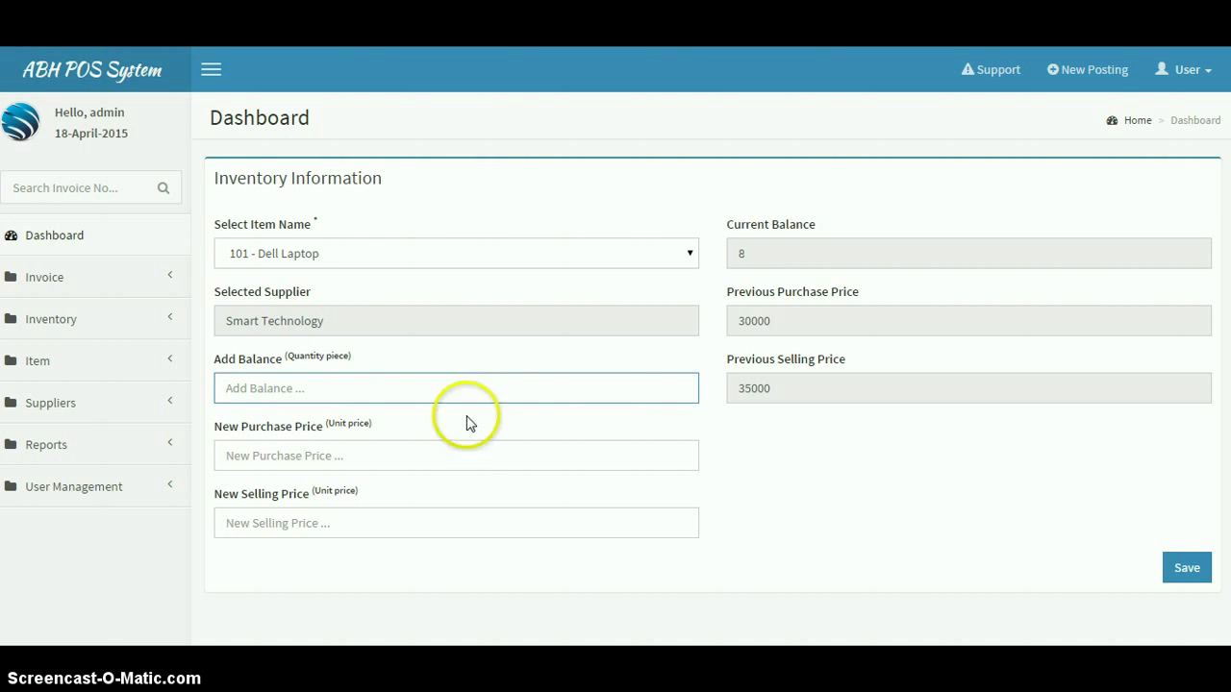
left_click(460, 457)
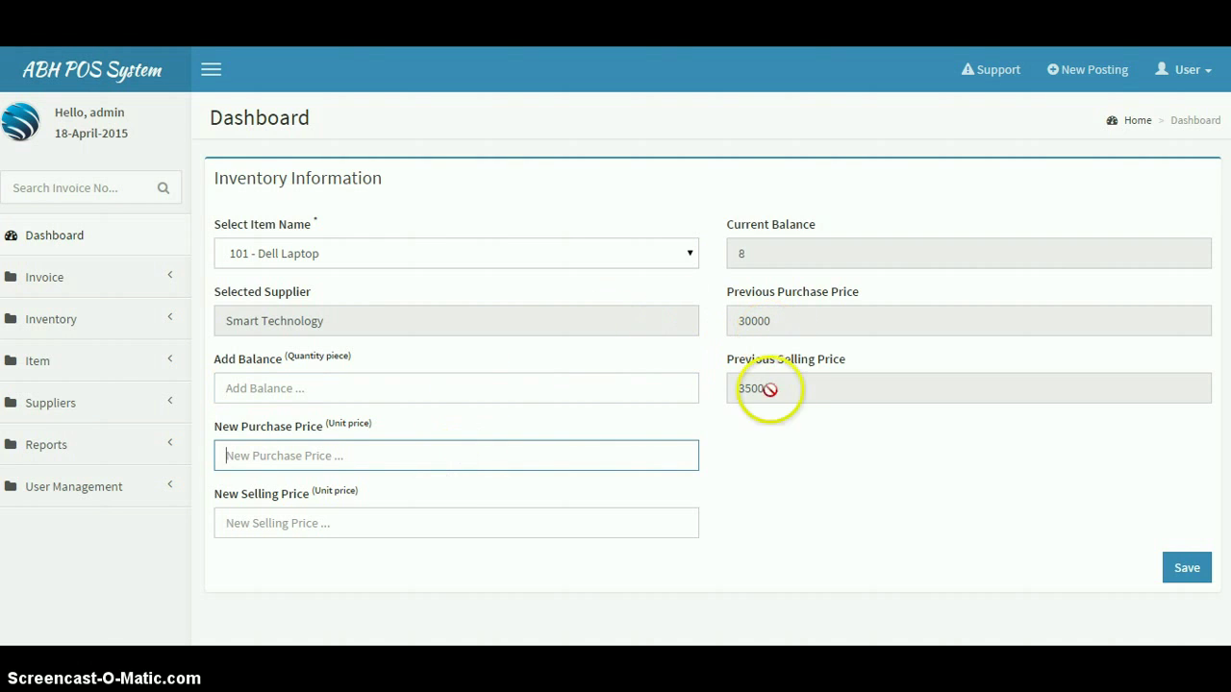
left_click(536, 511)
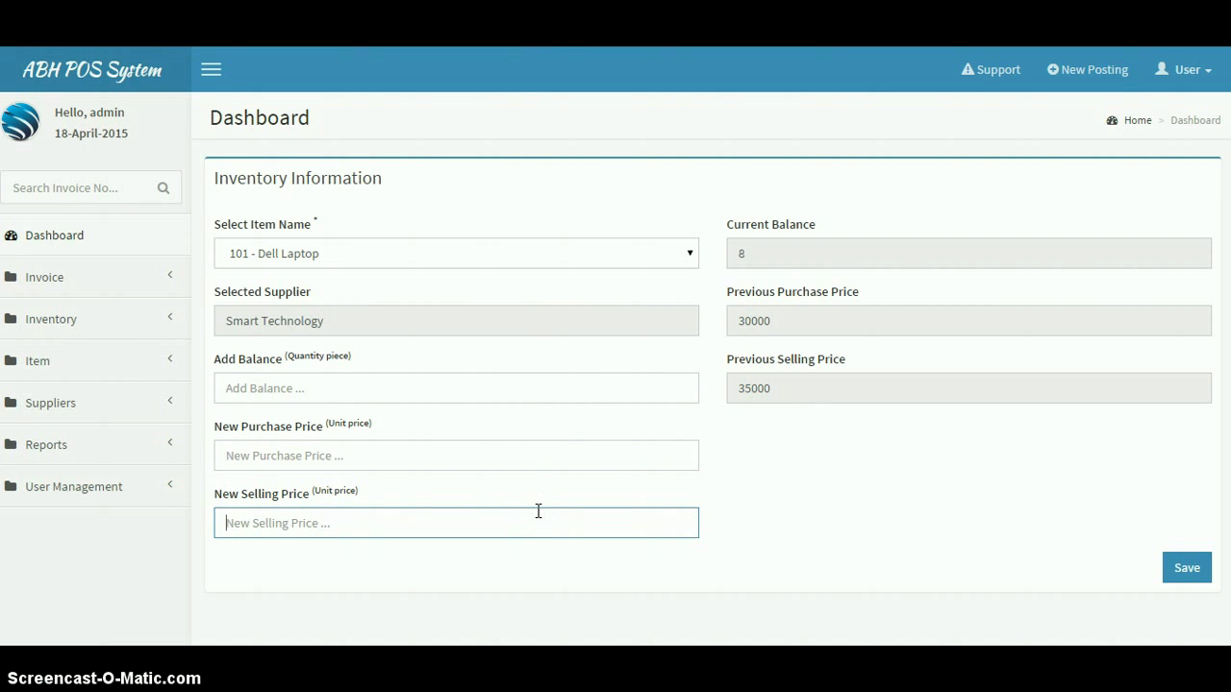
left_click(529, 387)
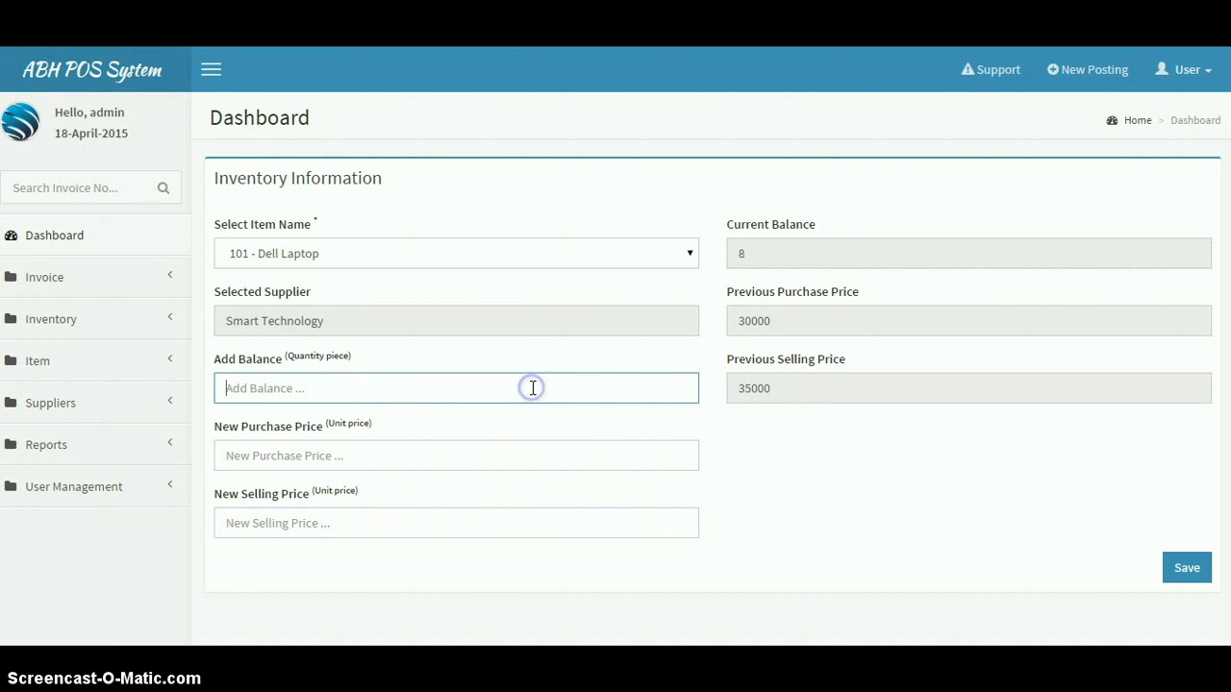
left_click(519, 459)
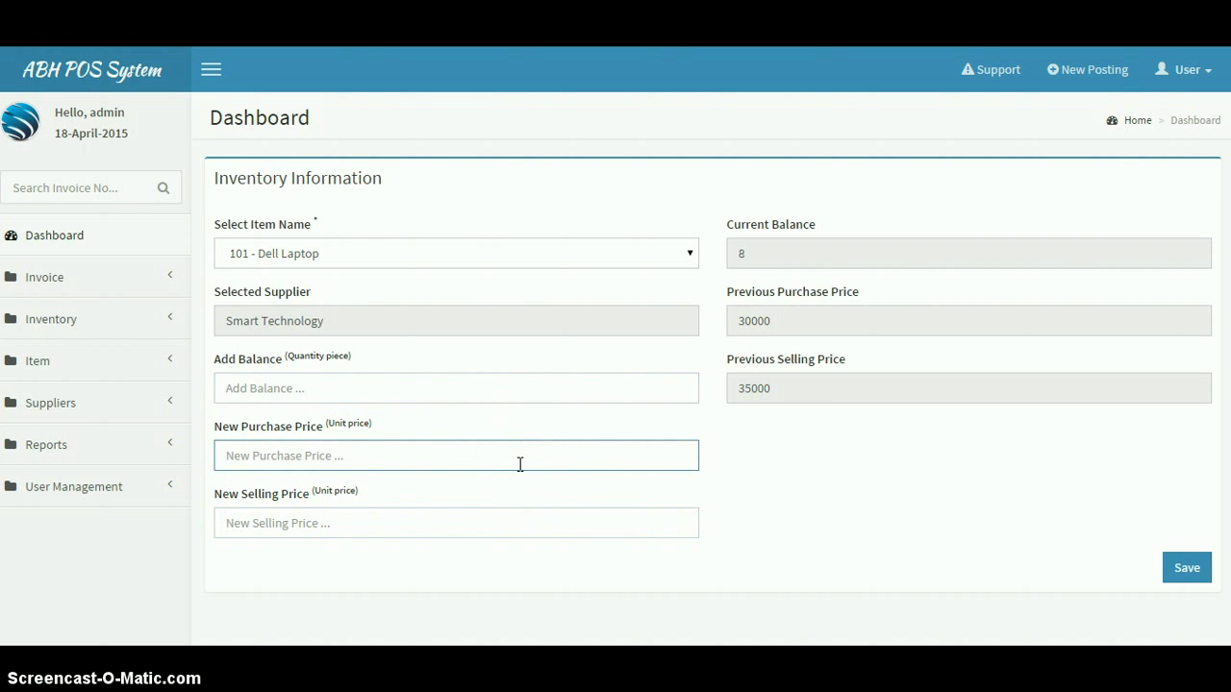
left_click(507, 518)
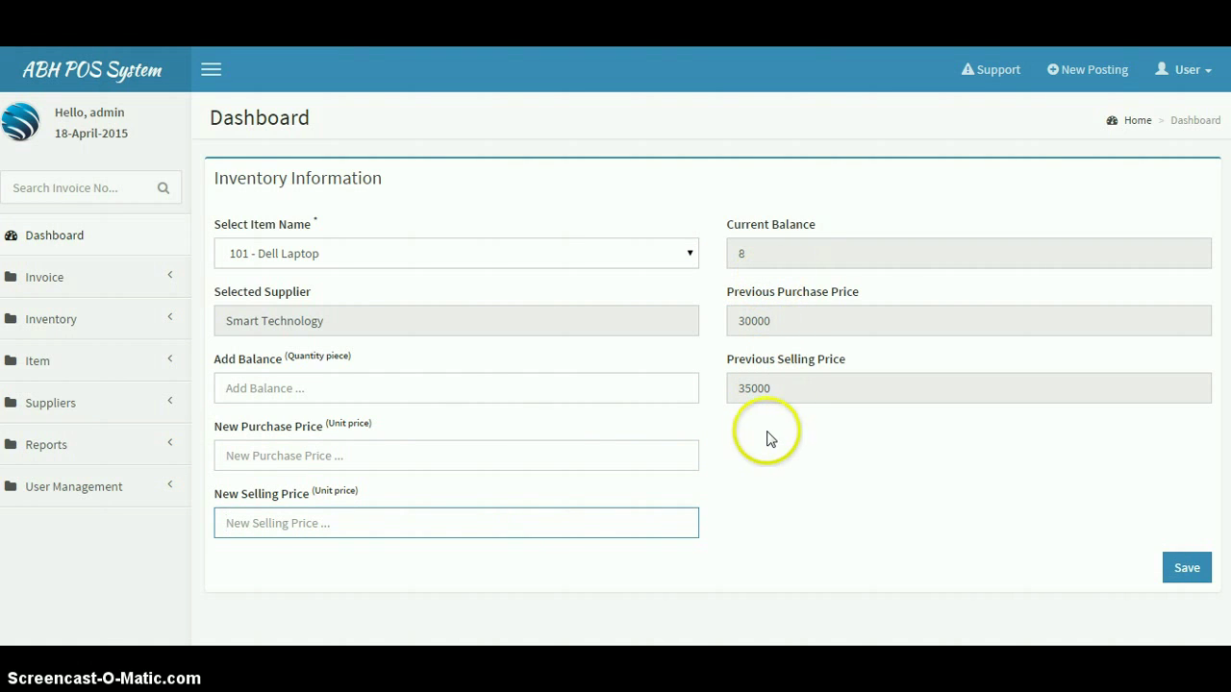
Switch the inventory form's item to 201 - Table Fan and on to 102 - Desktop PC to check their supplier, balance and prices.
left_click(353, 252)
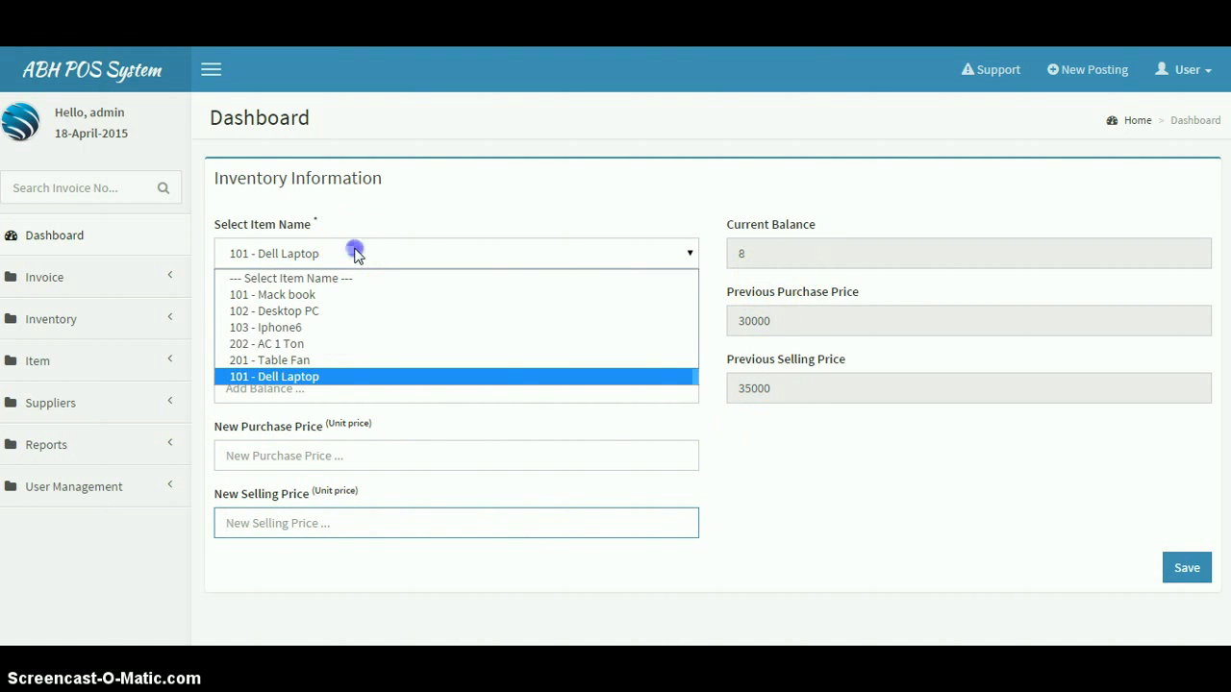
left_click(327, 376)
left_click(352, 253)
left_click(315, 363)
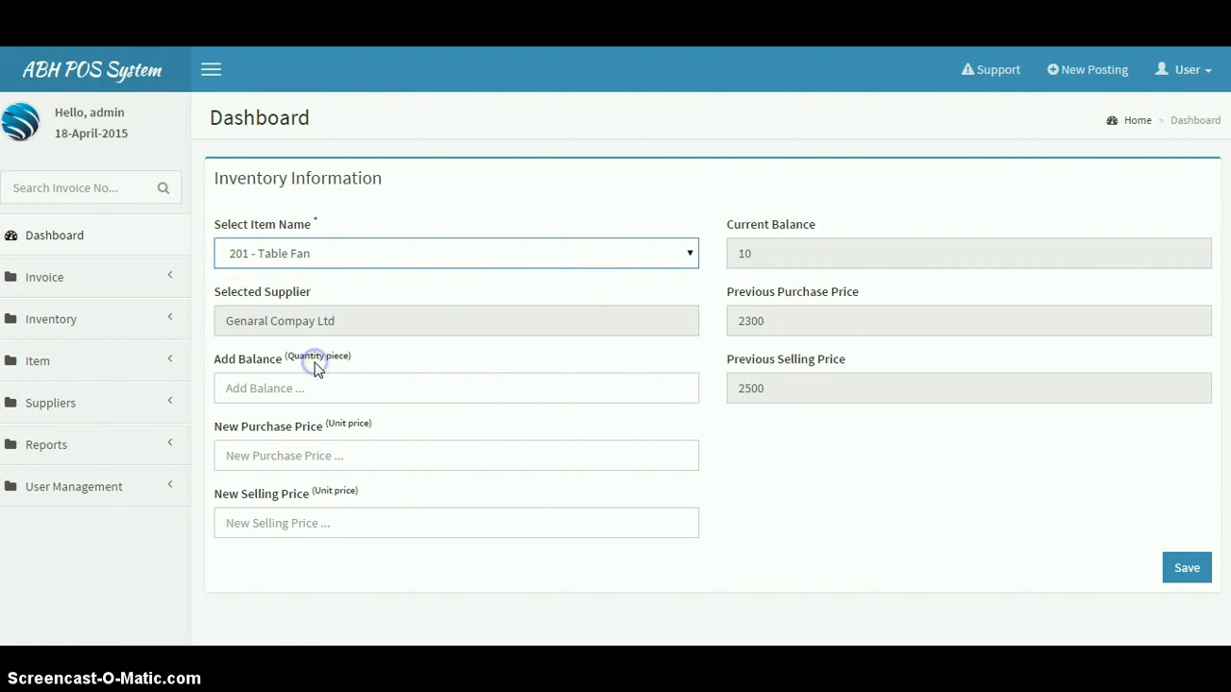
left_click(507, 261)
left_click(421, 324)
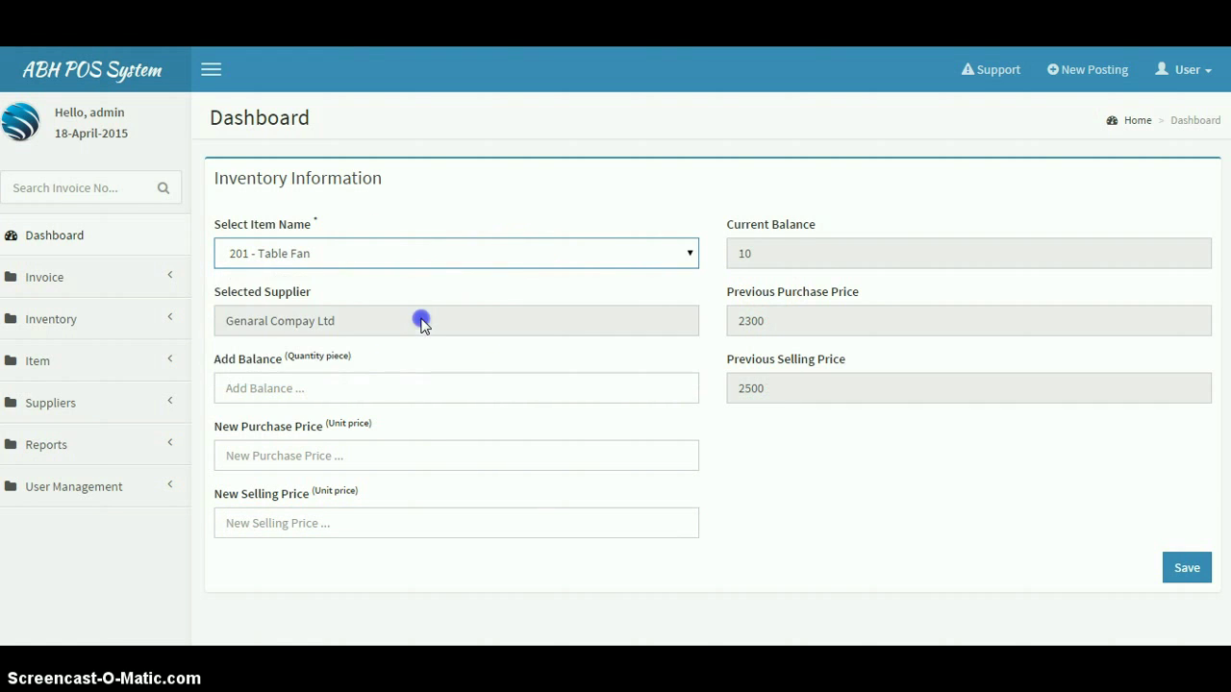
left_click(465, 252)
left_click(360, 345)
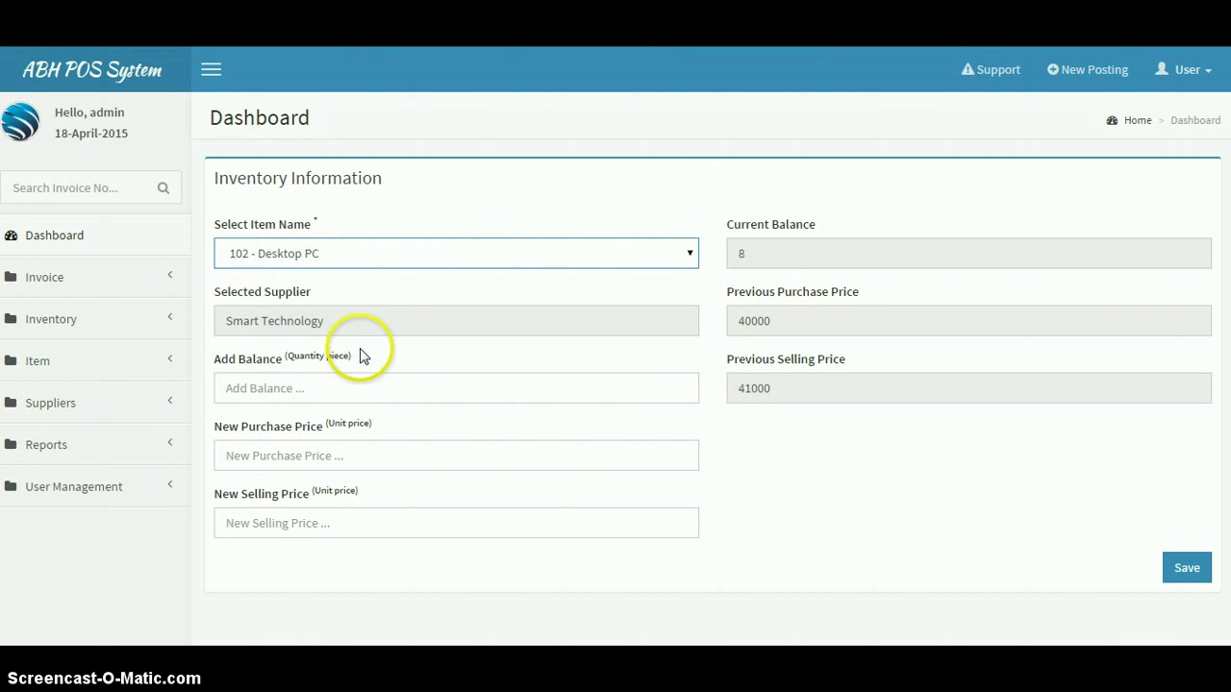
Open the inventory view and show the supply records for 101 - Dell Laptop.
left_click(134, 332)
left_click(90, 380)
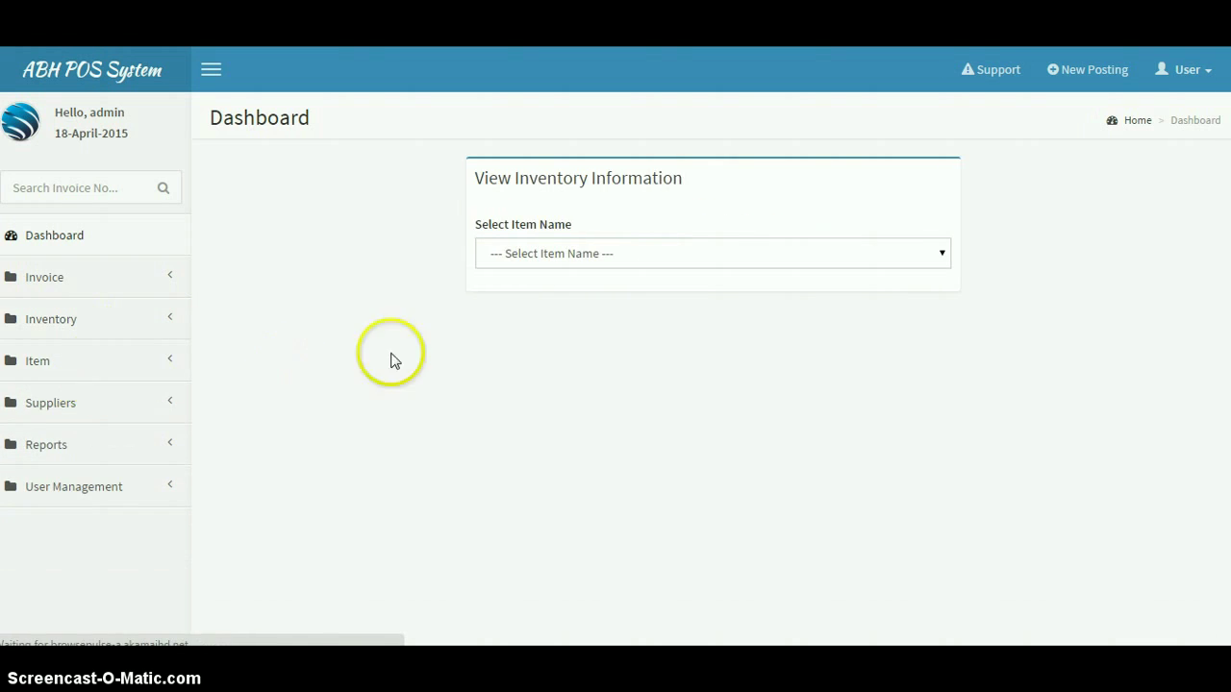
left_click(567, 254)
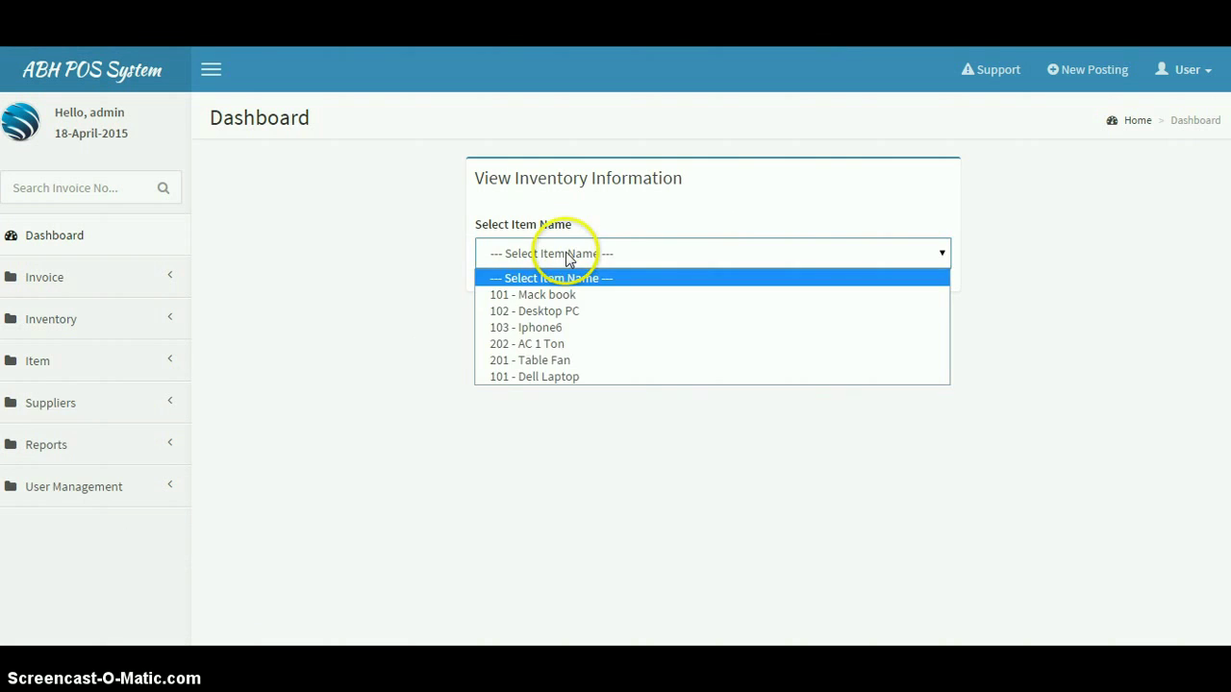
left_click(556, 377)
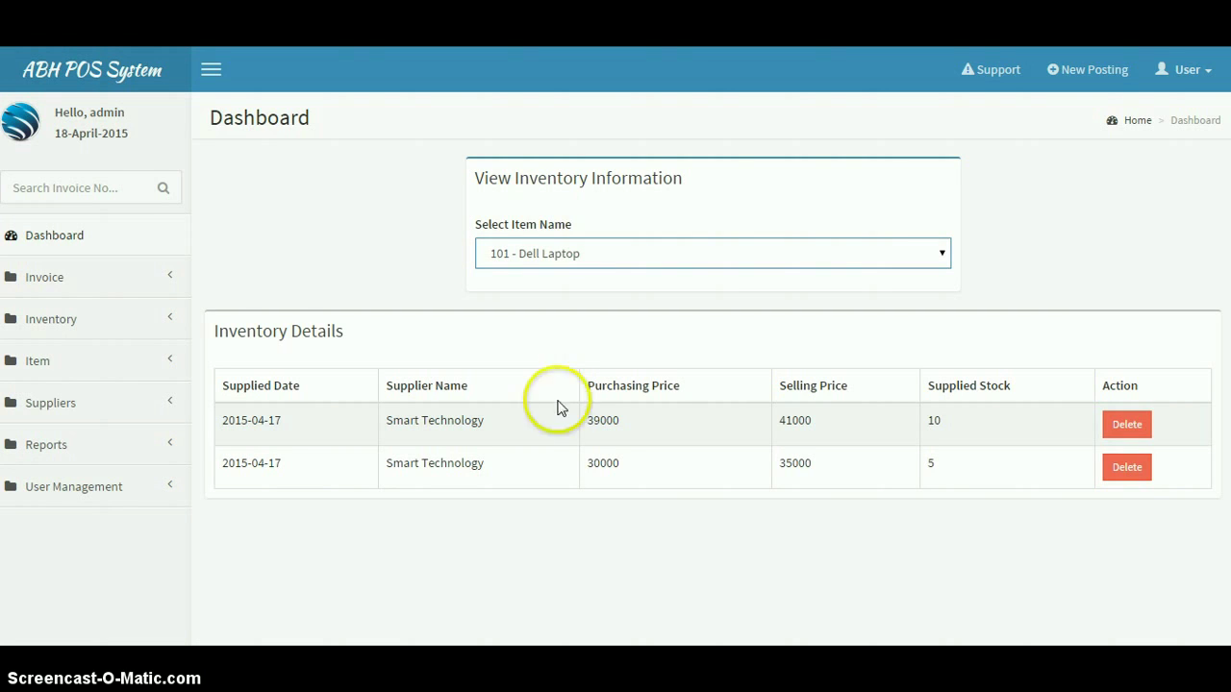
Examine the supplied date, selling price and supplied stock in the Dell Laptop's second supply record.
double_click(931, 467)
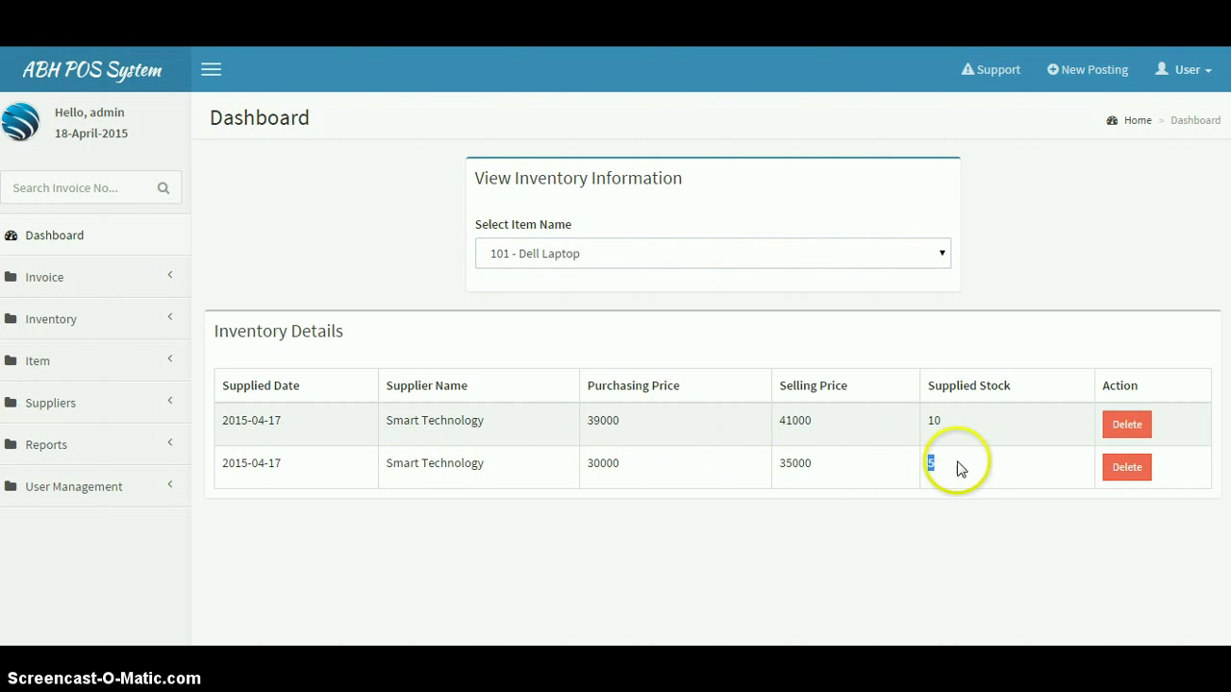
double_click(779, 464)
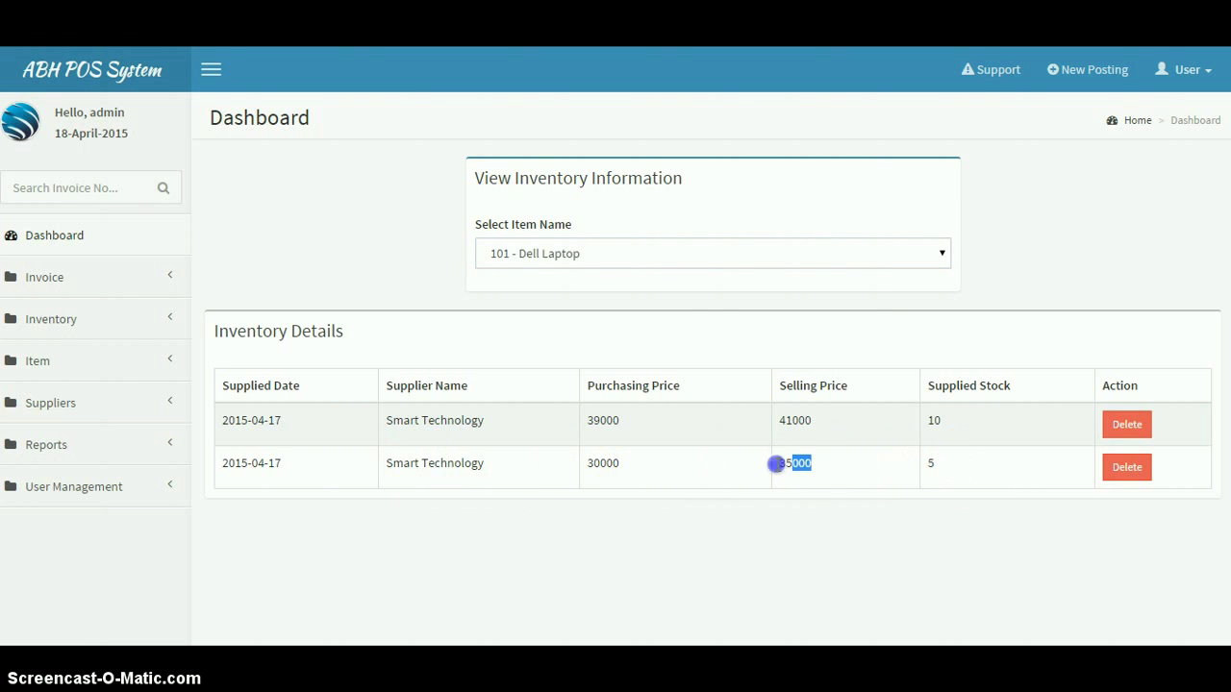
double_click(932, 468)
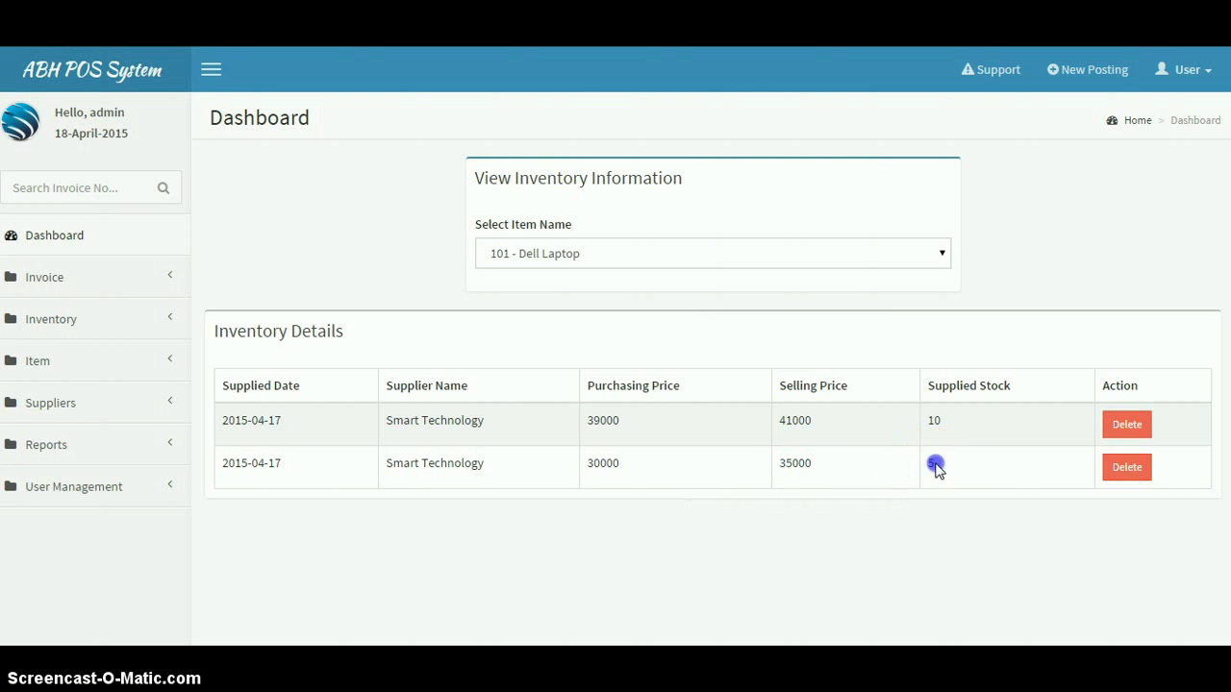
left_click_drag(252, 463, 317, 464)
double_click(916, 468)
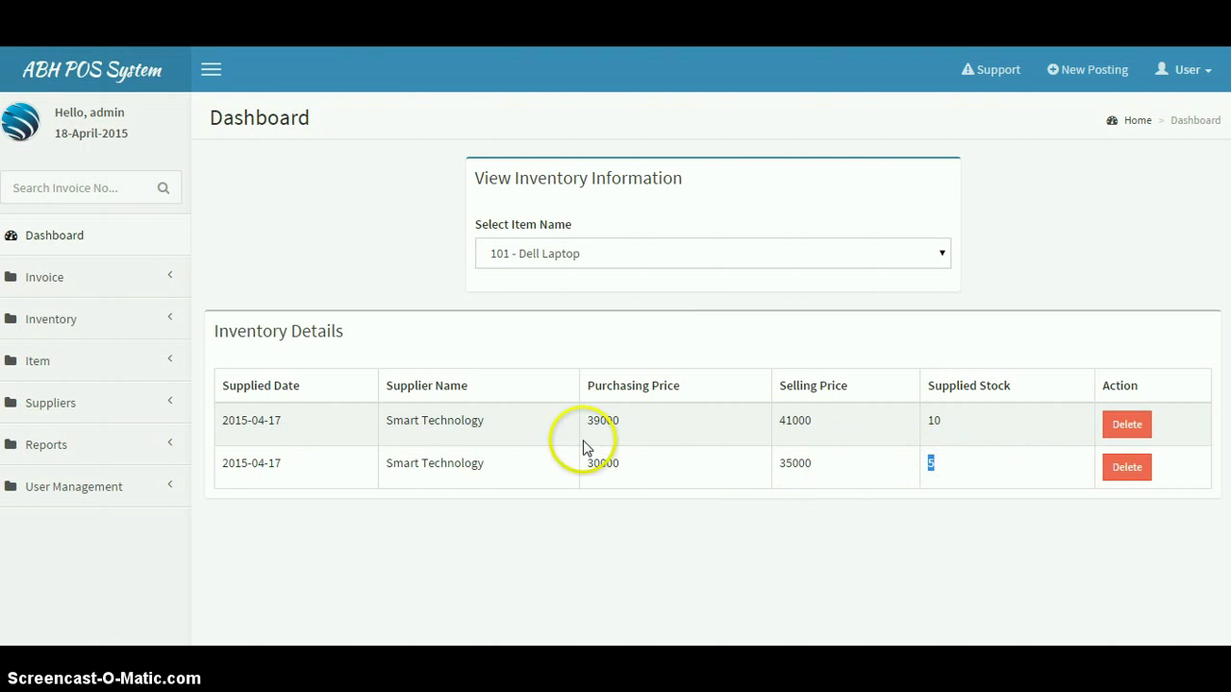
Start a new invoice and fill in the customer's name.
left_click(171, 286)
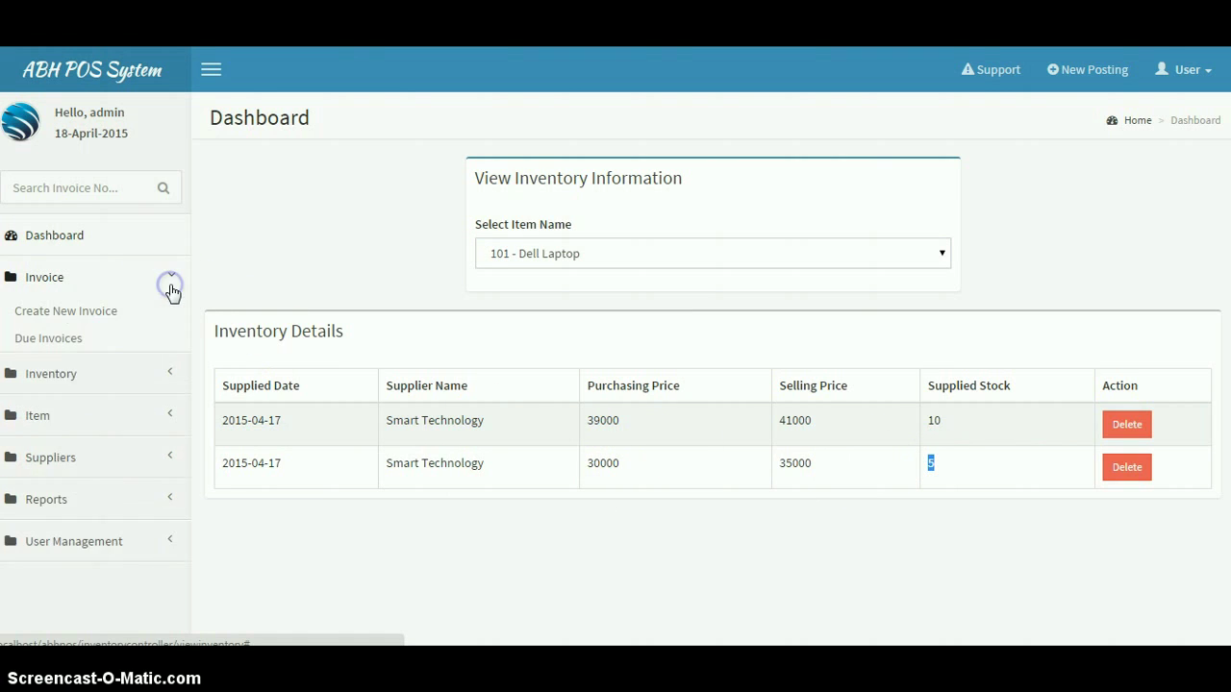
left_click(114, 313)
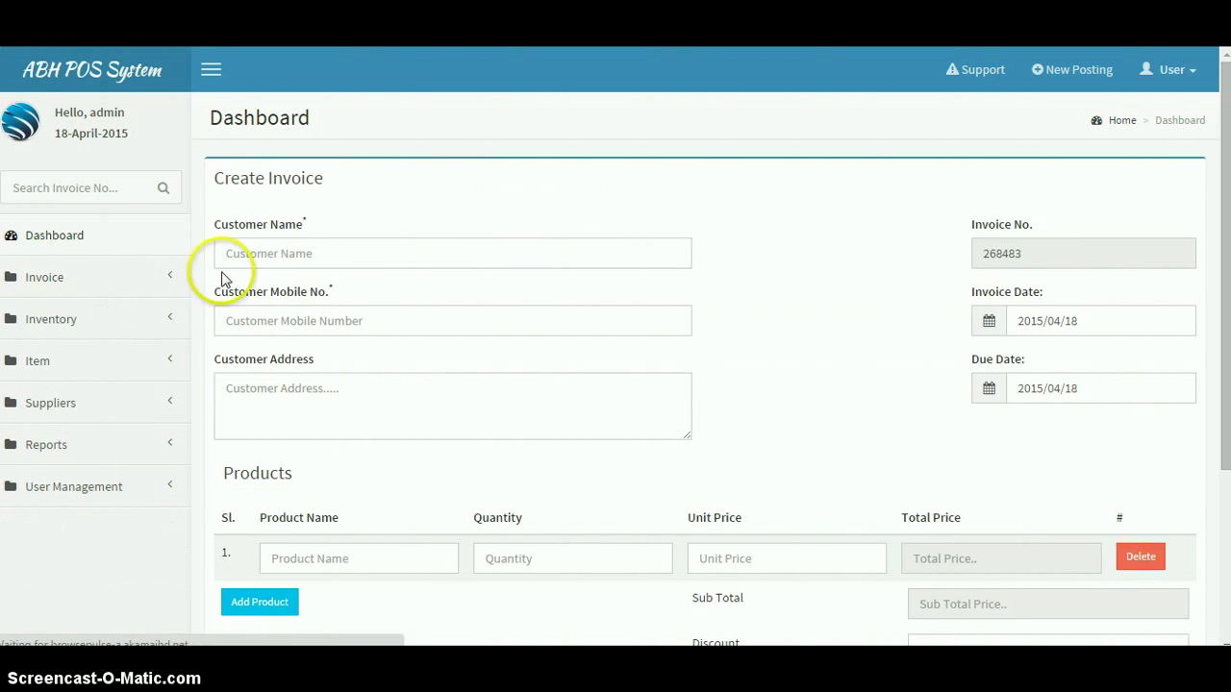
left_click(239, 256)
left_click(268, 325)
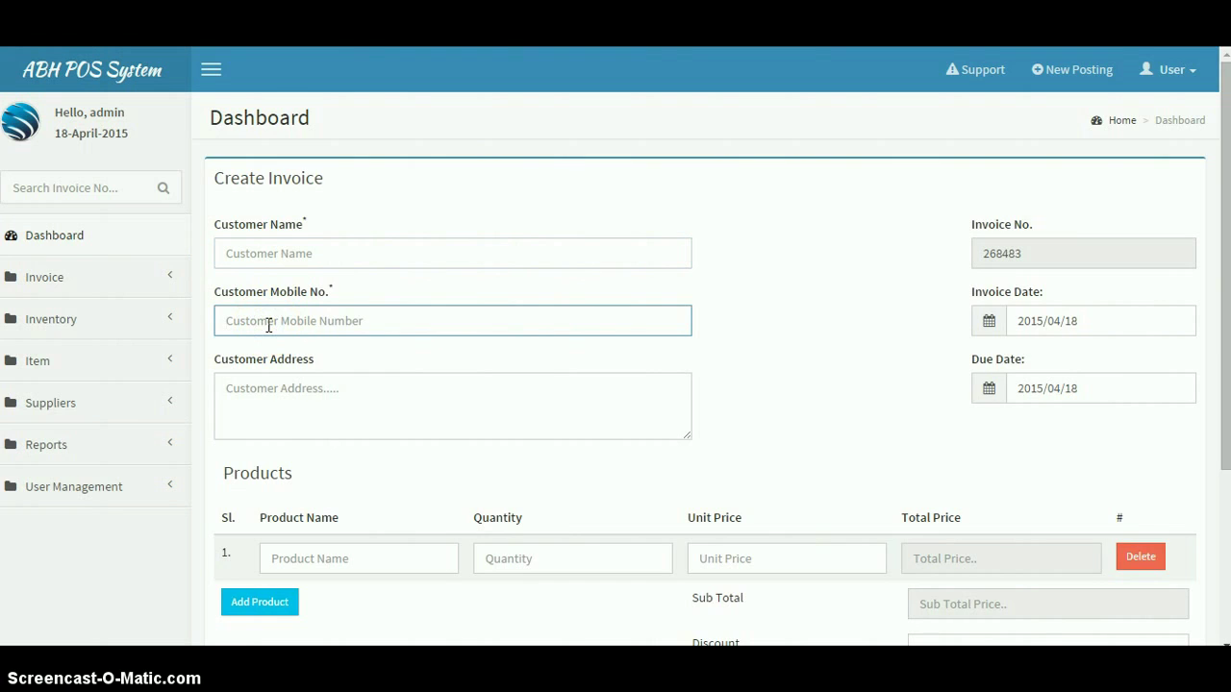
left_click(299, 249)
left_click(317, 258)
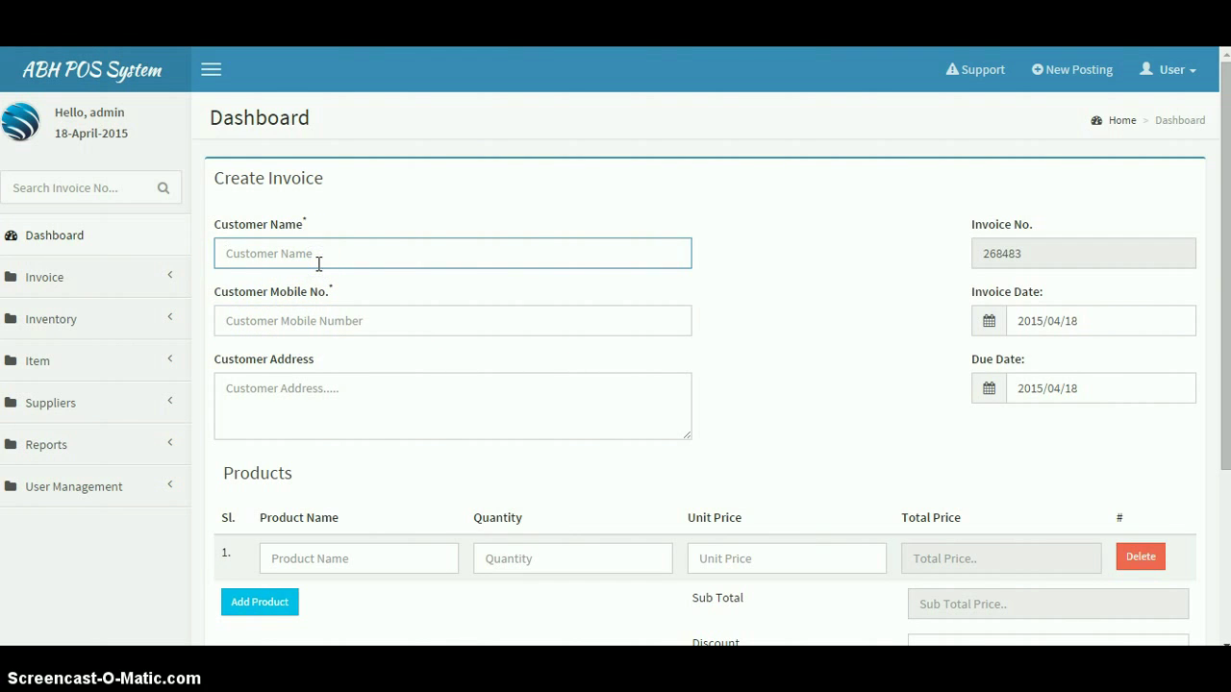
type("ba")
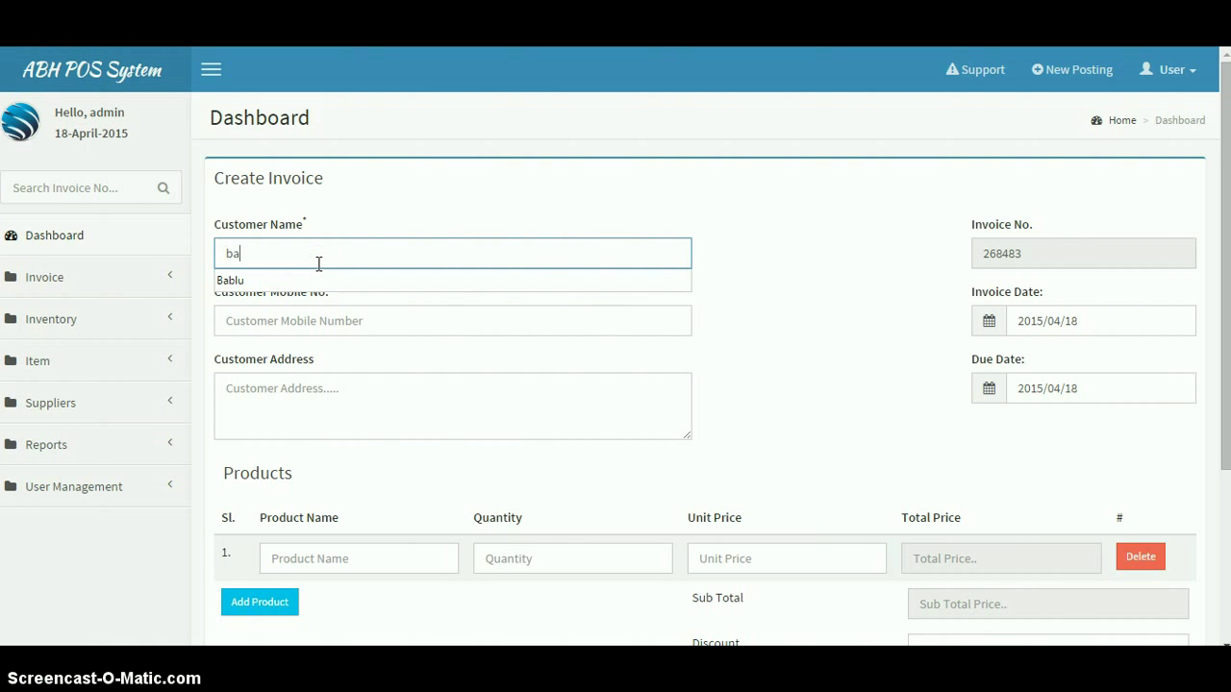
key("Down")
key("Return")
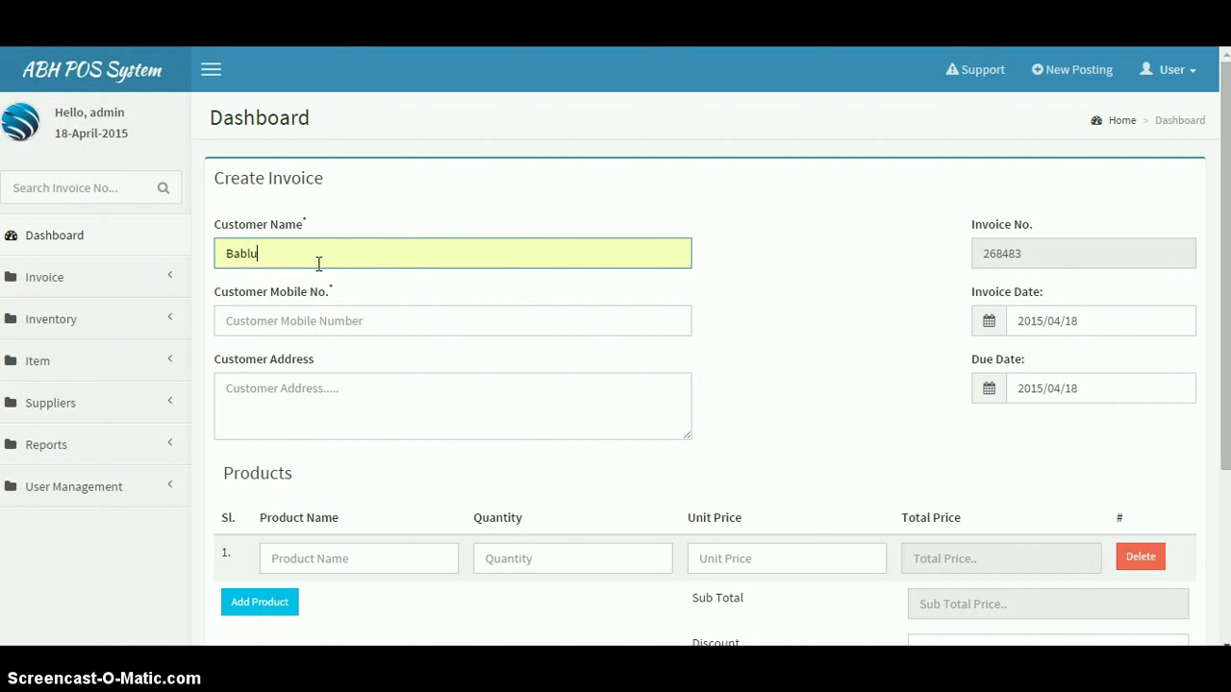
Fill in the customer's mobile number and address on the invoice.
left_click(332, 318)
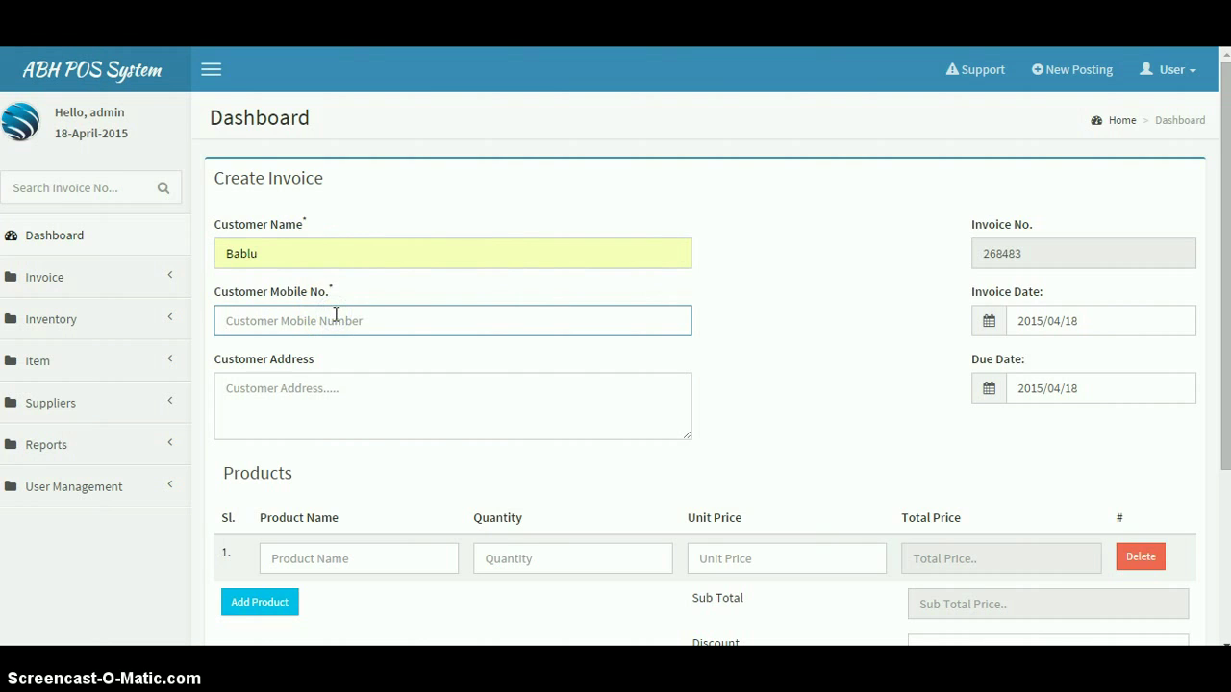
left_click(336, 315)
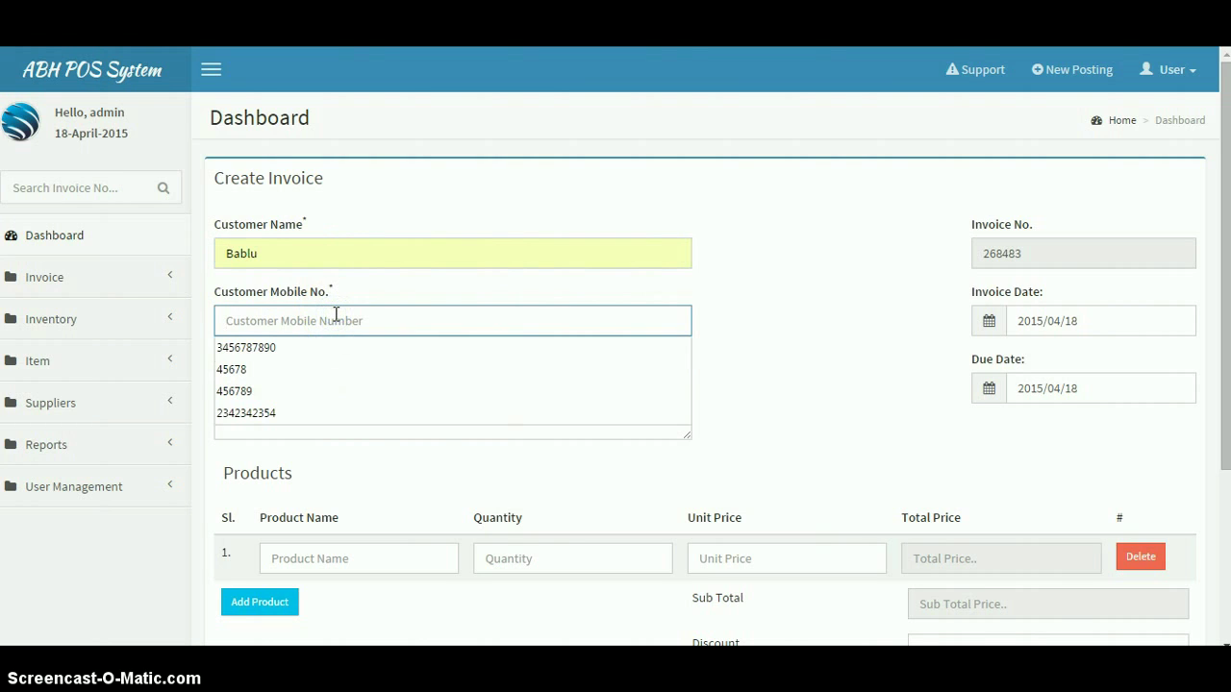
left_click(332, 347)
left_click(332, 402)
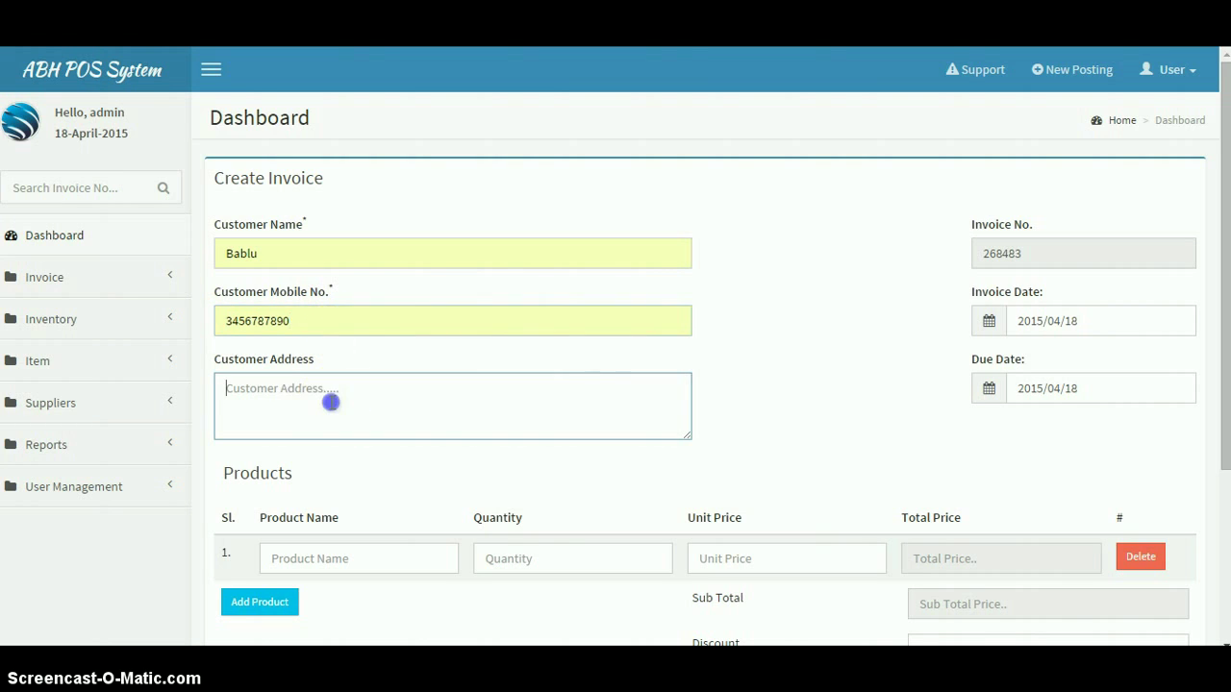
type("sdfghj")
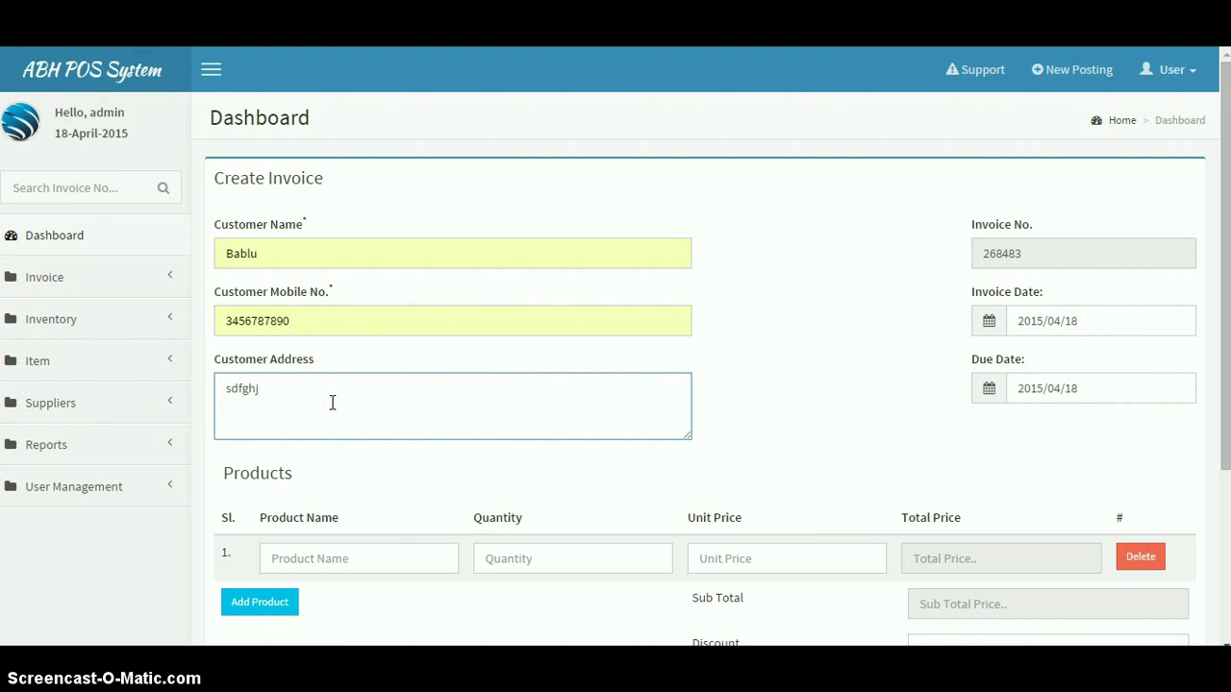
left_click(355, 471)
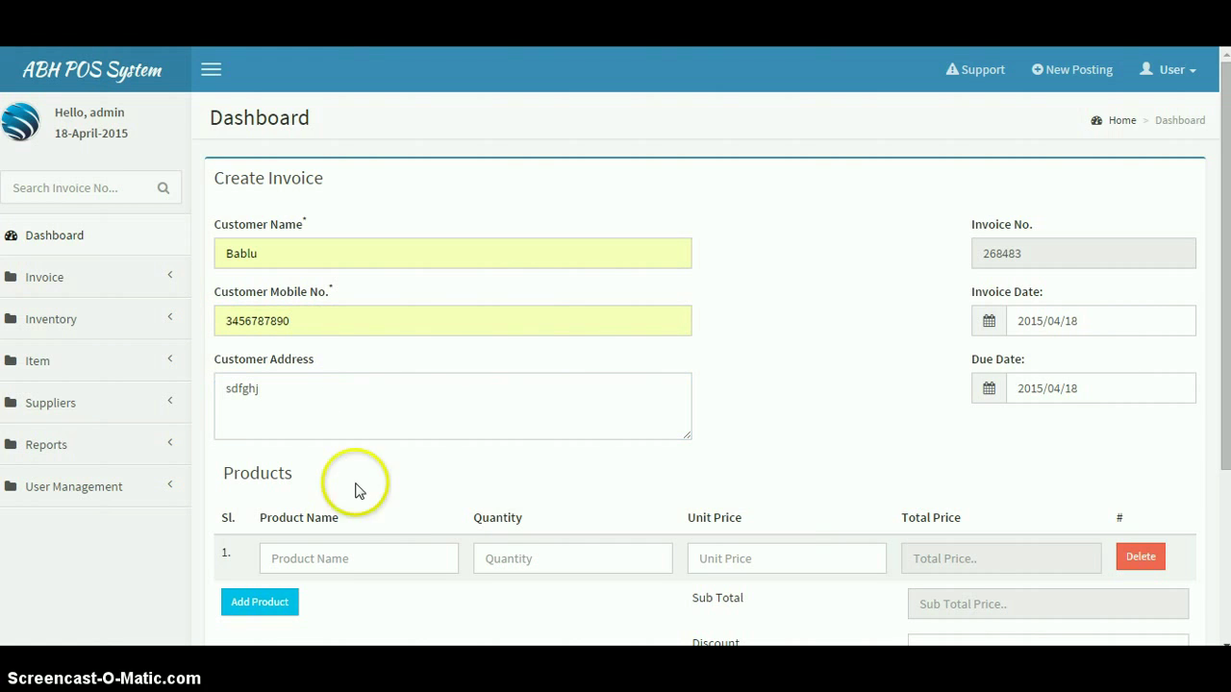
Go through the invoice number, invoice date and due date on the new invoice.
left_click(372, 555)
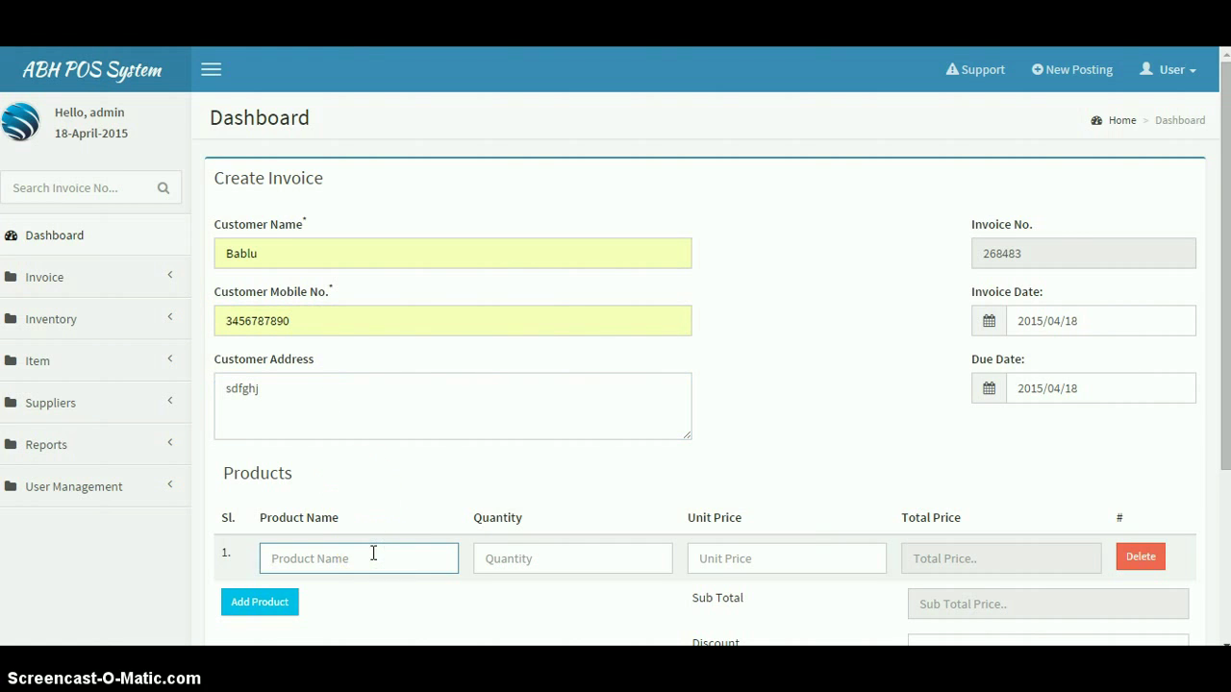
scroll(375, 561, "down", 2)
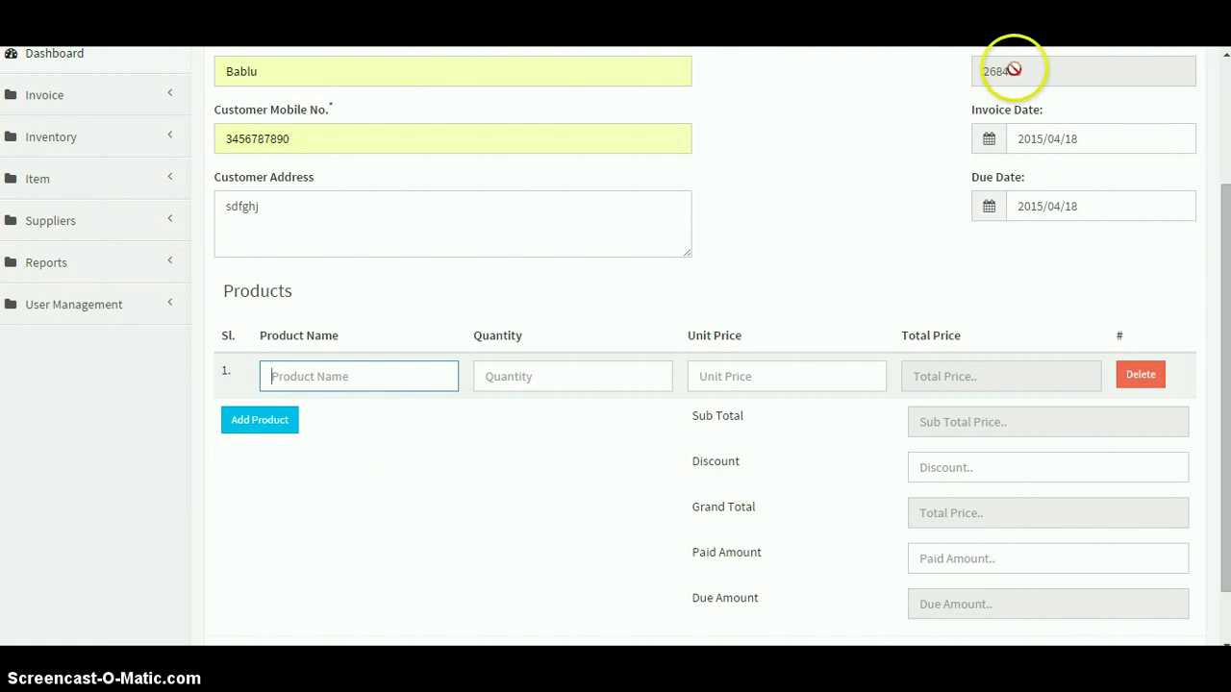
scroll(1015, 69, "up", 1)
double_click(1006, 159)
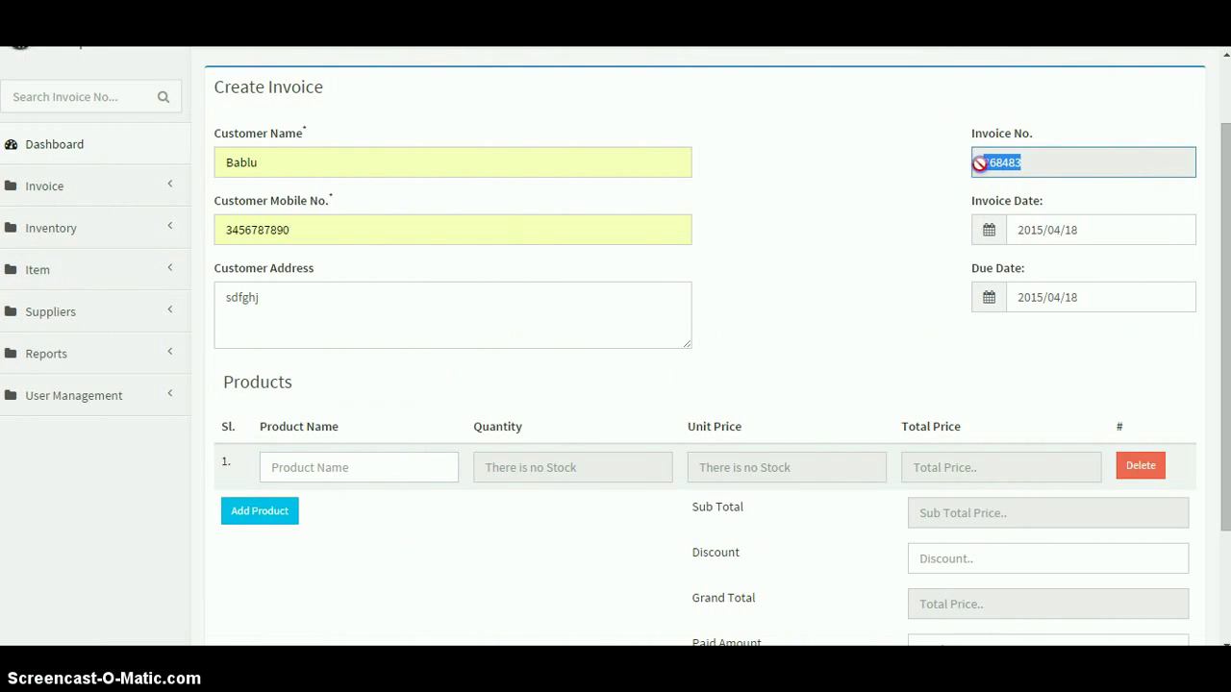
left_click_drag(1077, 229, 1021, 229)
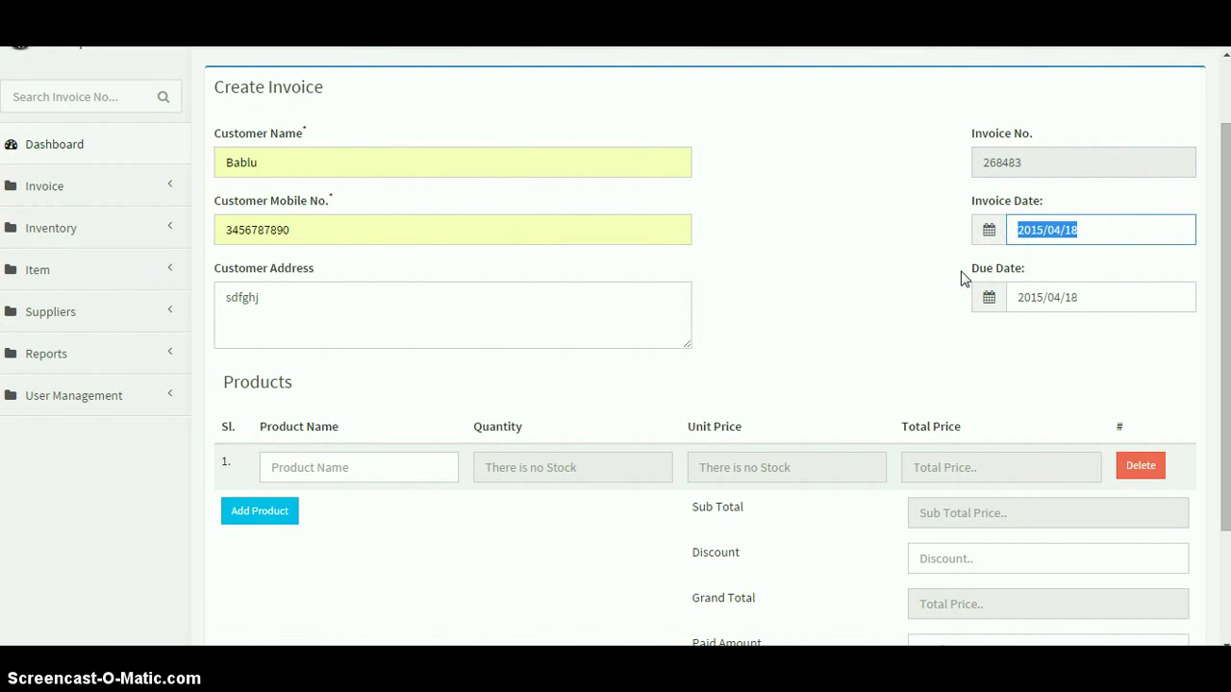
left_click_drag(1107, 293, 1009, 302)
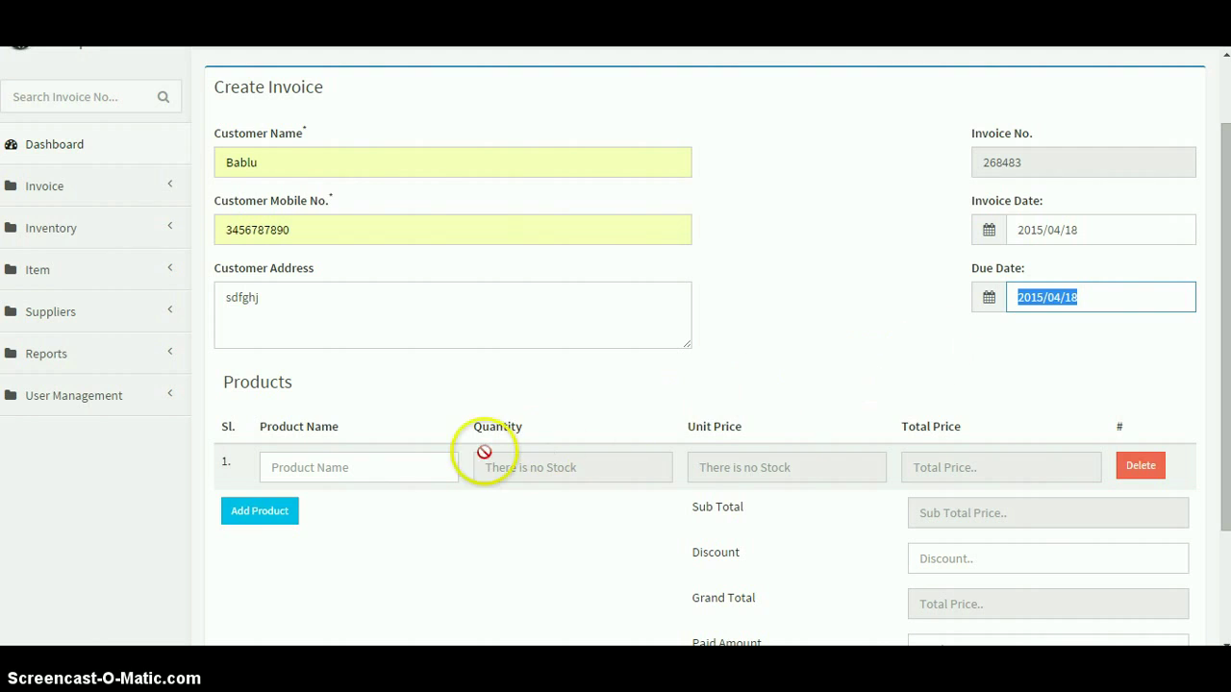
Add the Dell Laptop as the first product on the invoice with a quantity of 1.
left_click(441, 463)
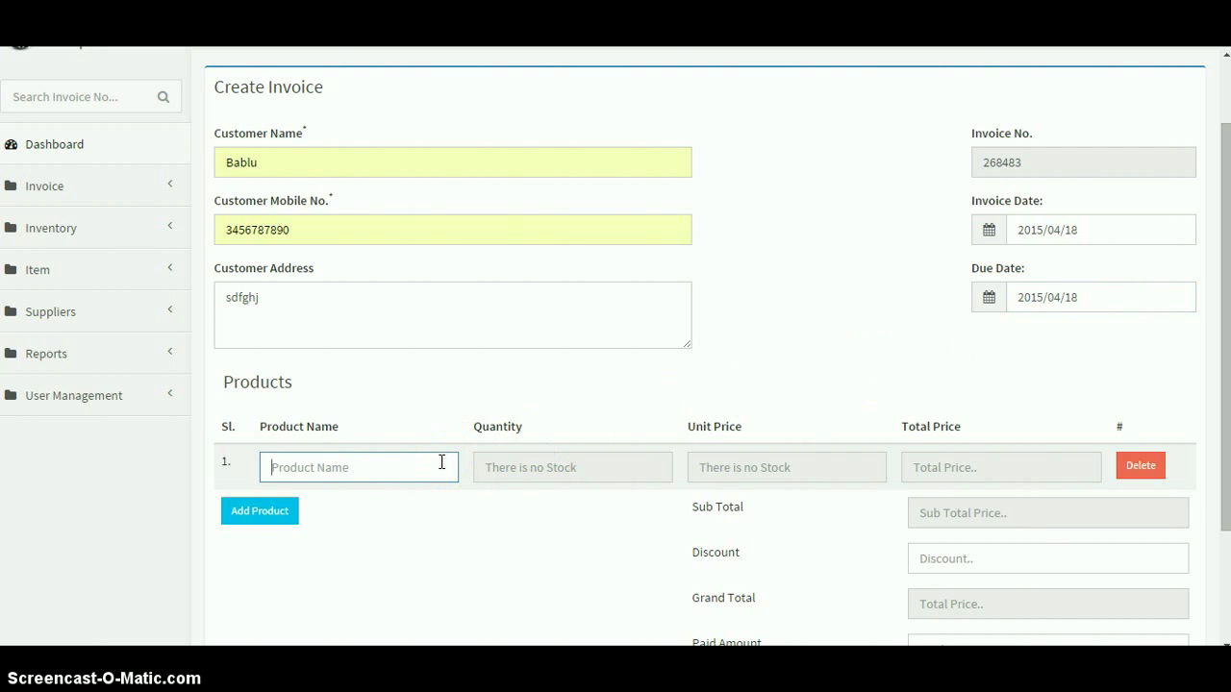
type("d")
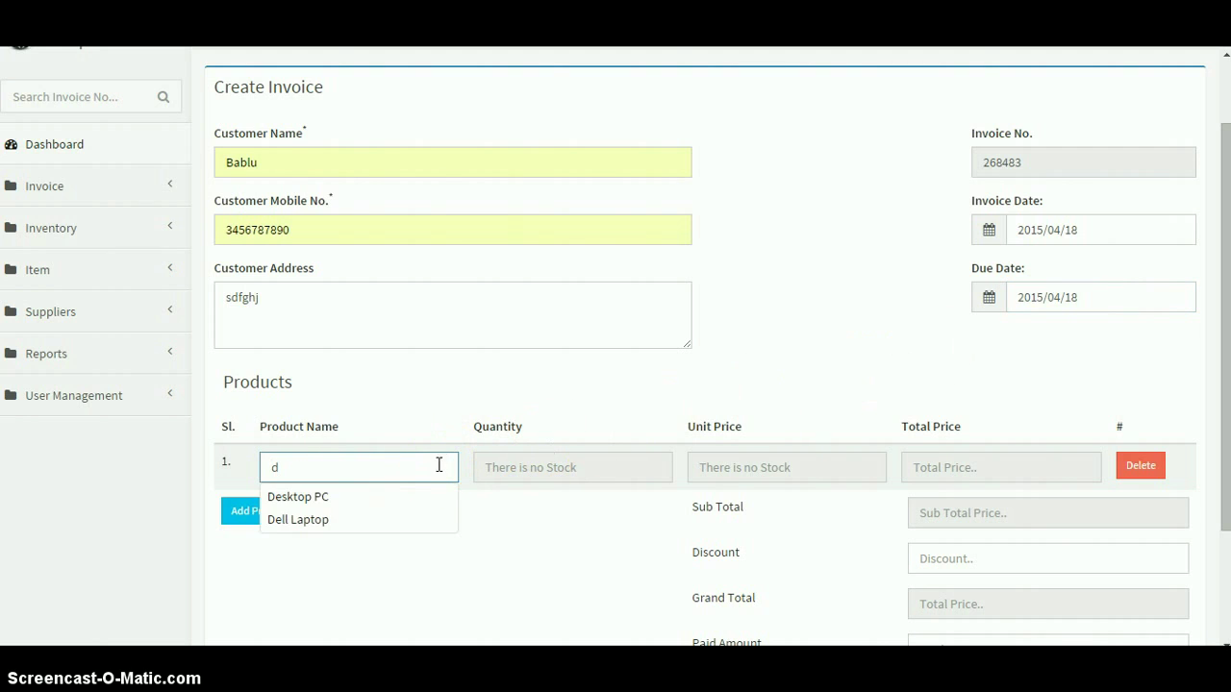
left_click(397, 520)
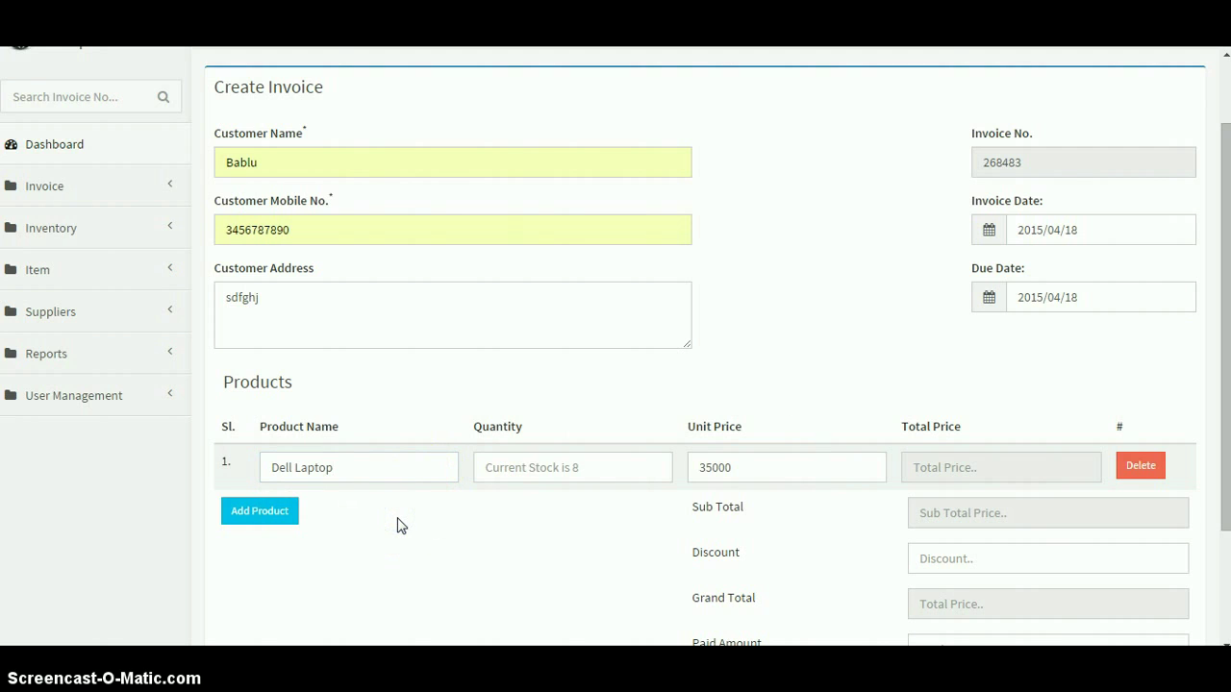
left_click(562, 469)
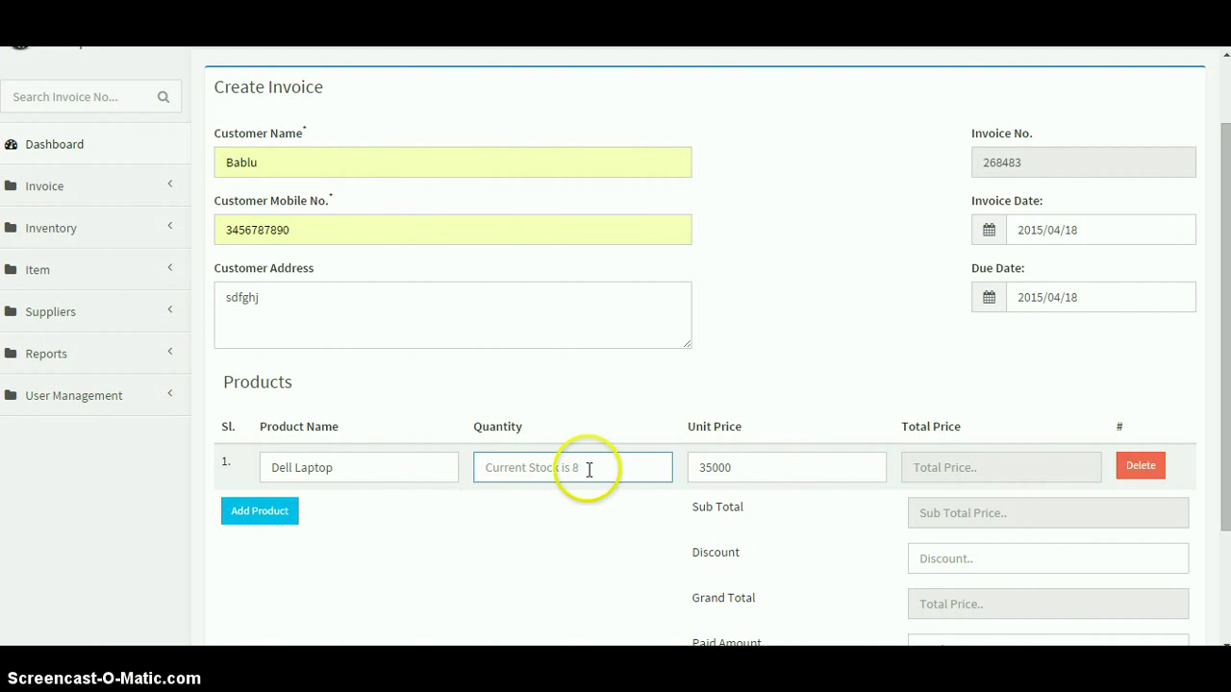
left_click(639, 469)
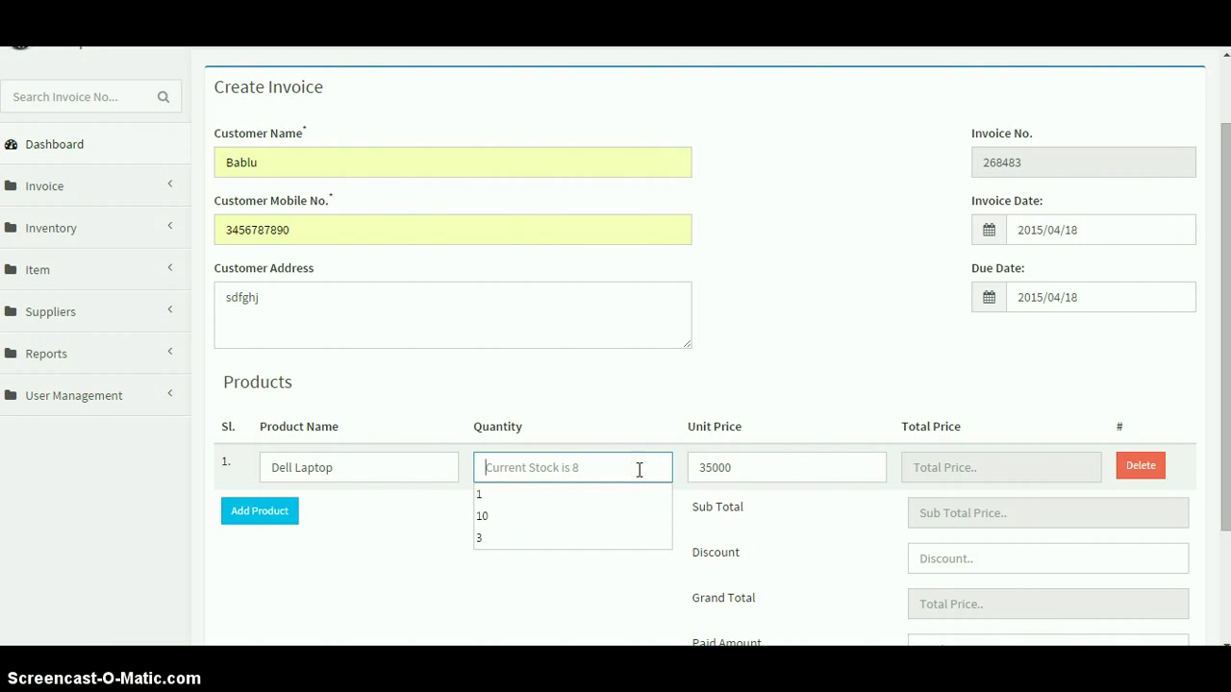
left_click(651, 588)
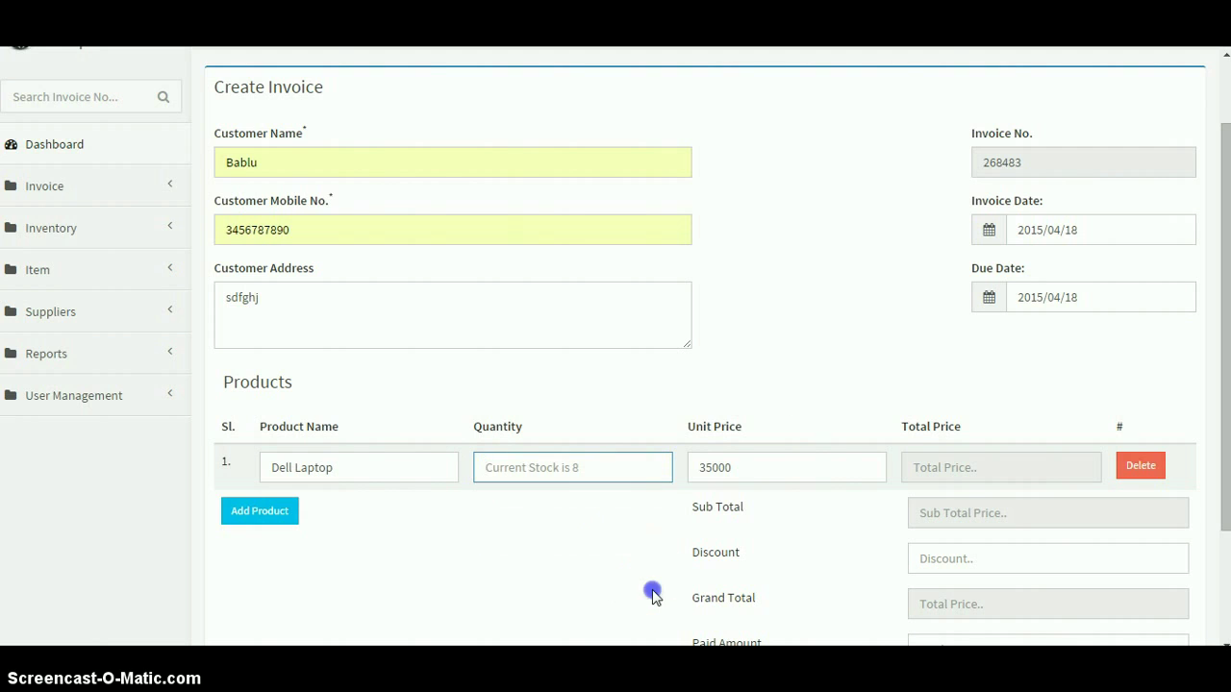
left_click(621, 470)
type("1")
left_click(703, 510)
Set the Dell Laptop's unit price to 35500.
left_click(746, 478)
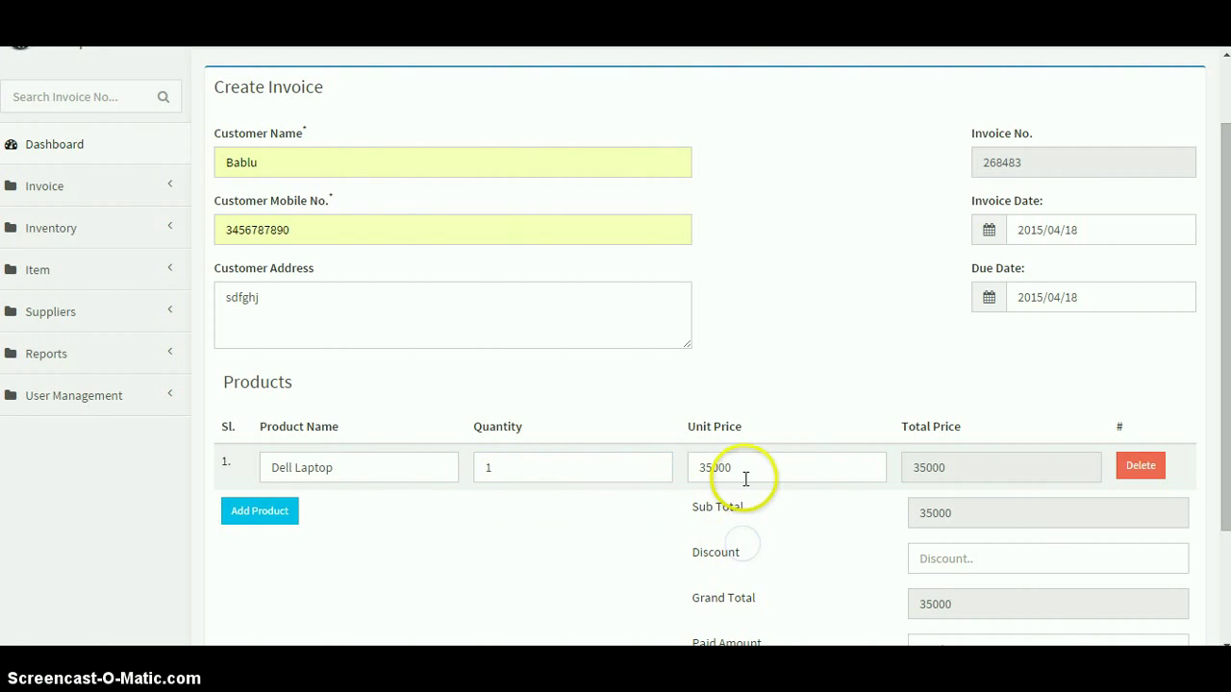
left_click_drag(741, 468, 716, 468)
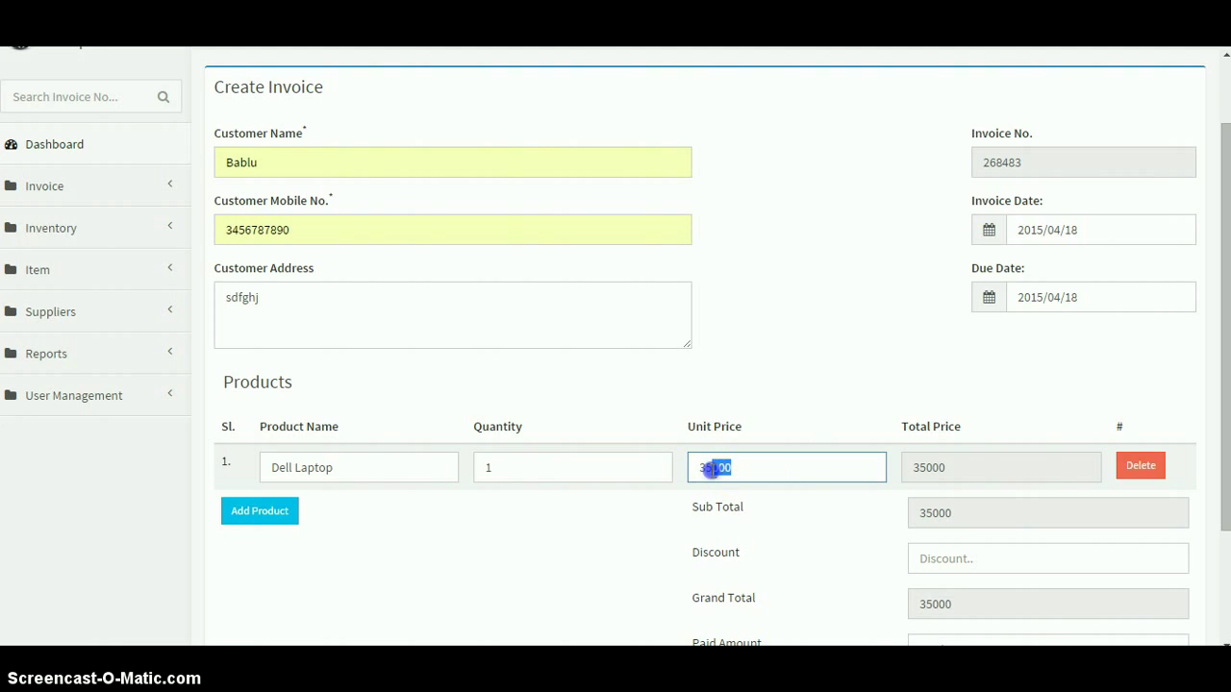
left_click(713, 467)
left_click_drag(713, 467, 720, 467)
left_click(755, 512)
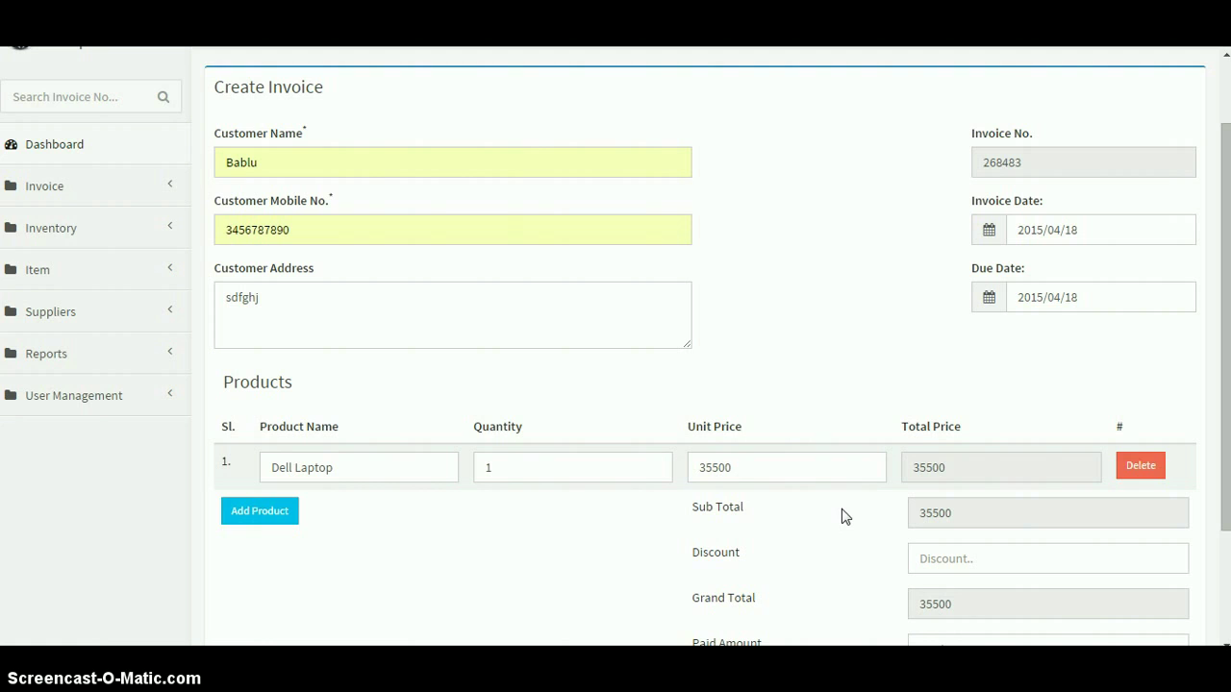
Add four empty product rows to the invoice below the Dell Laptop.
scroll(879, 522, "down", 1)
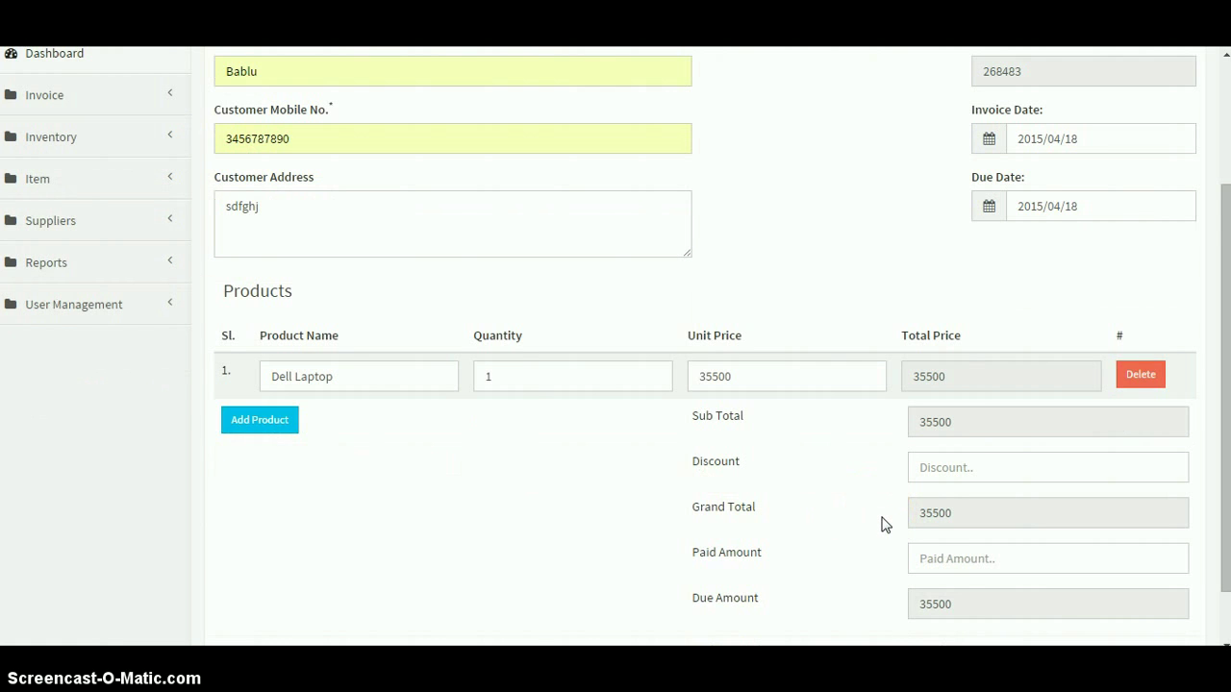
scroll(885, 524, "down", 1)
left_click(280, 355)
left_click(276, 397)
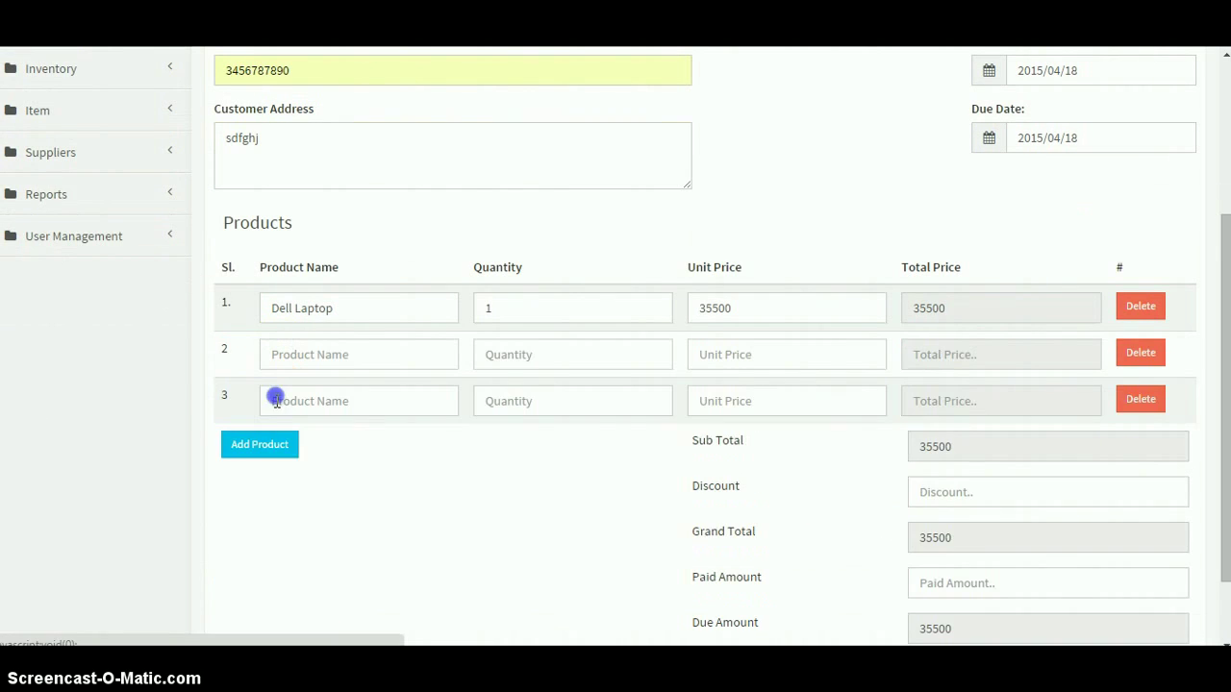
left_click(275, 448)
left_click(288, 494)
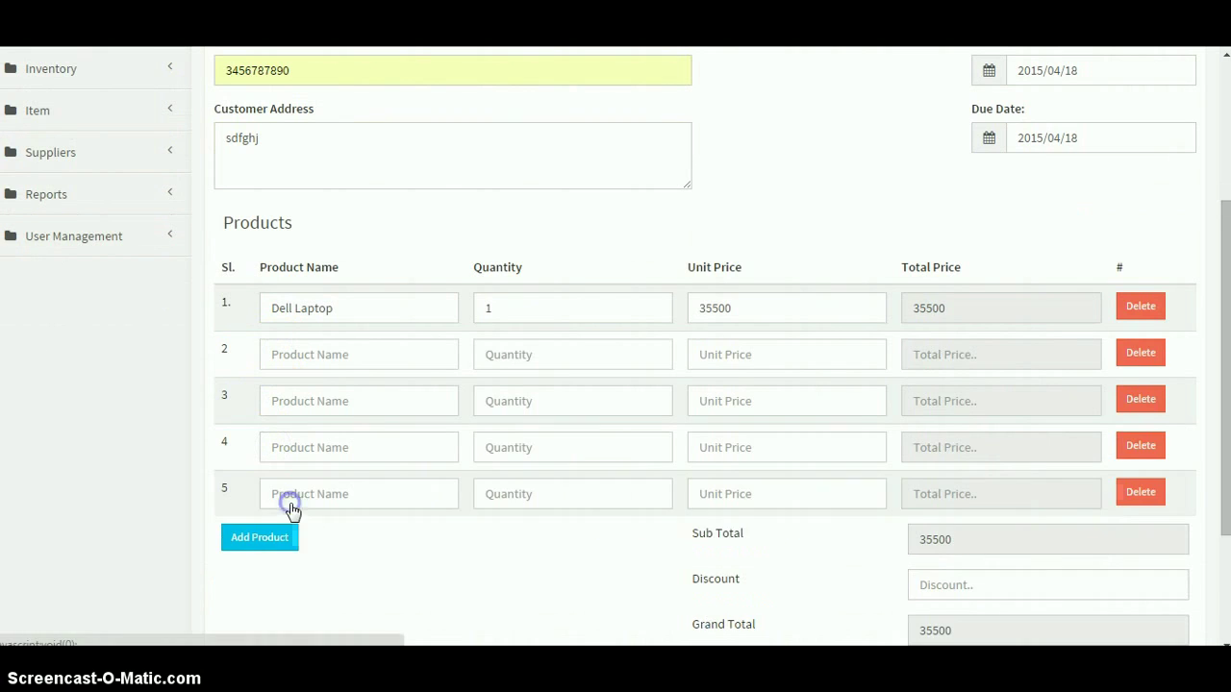
Delete the four empty product rows, keeping only the Dell Laptop on the invoice.
scroll(788, 545, "down", 2)
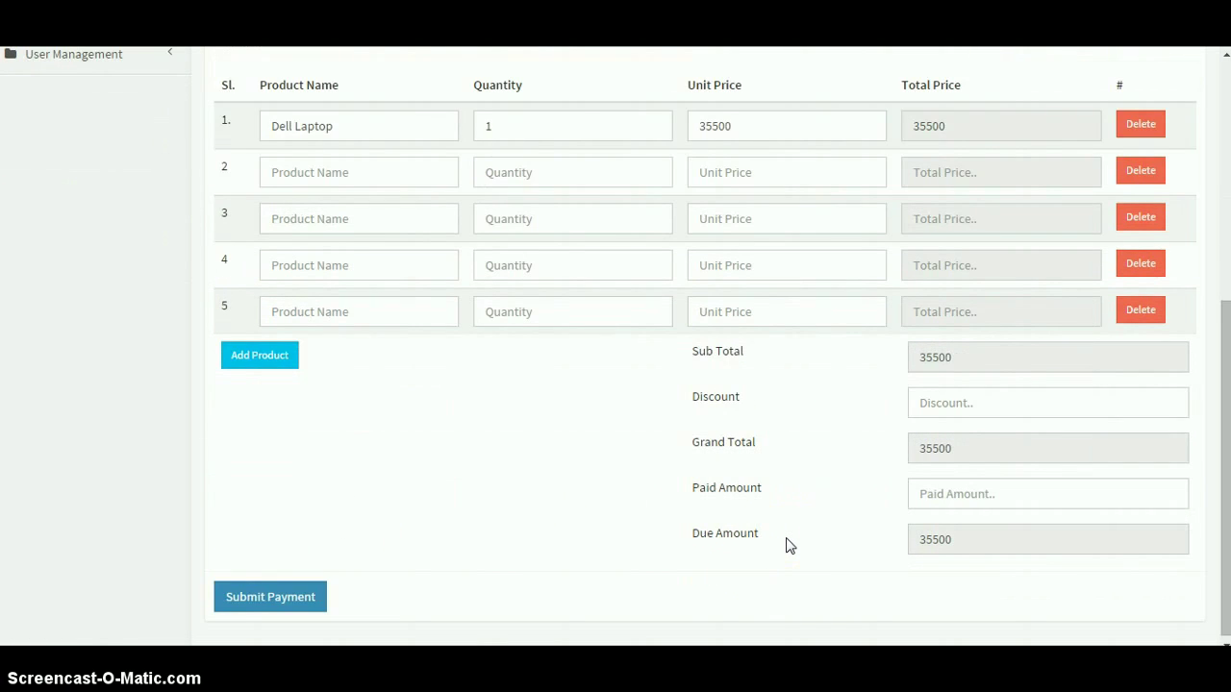
scroll(789, 545, "up", 1)
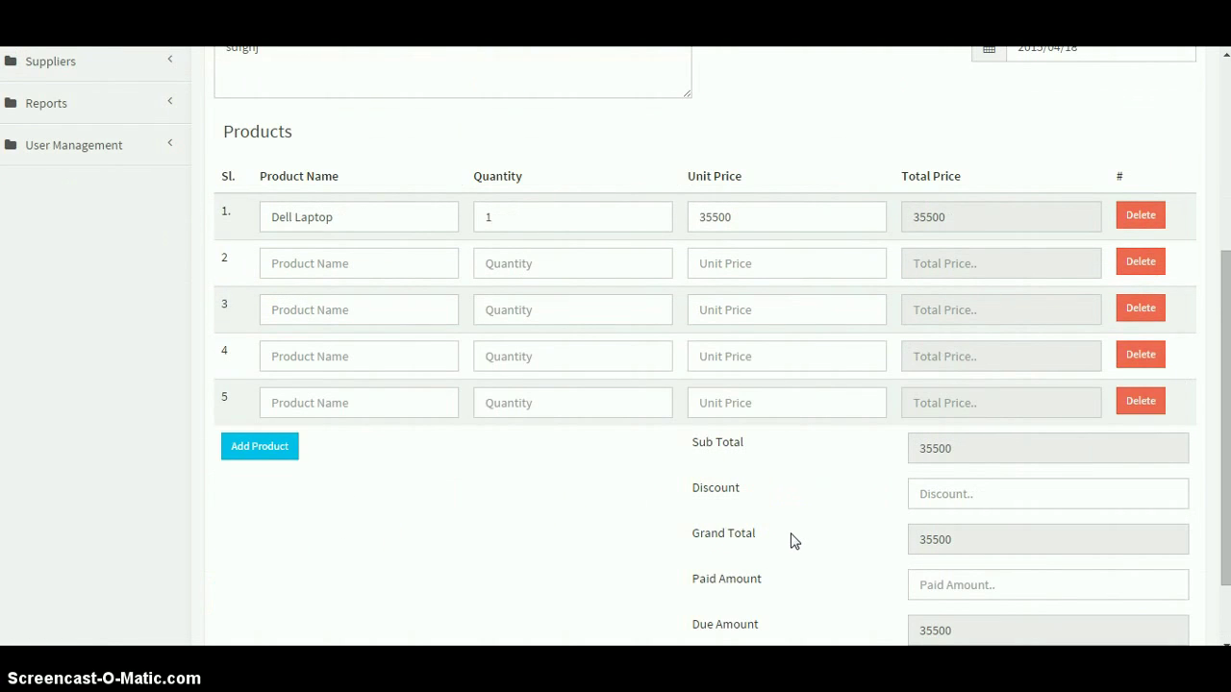
left_click(1145, 404)
left_click(1142, 357)
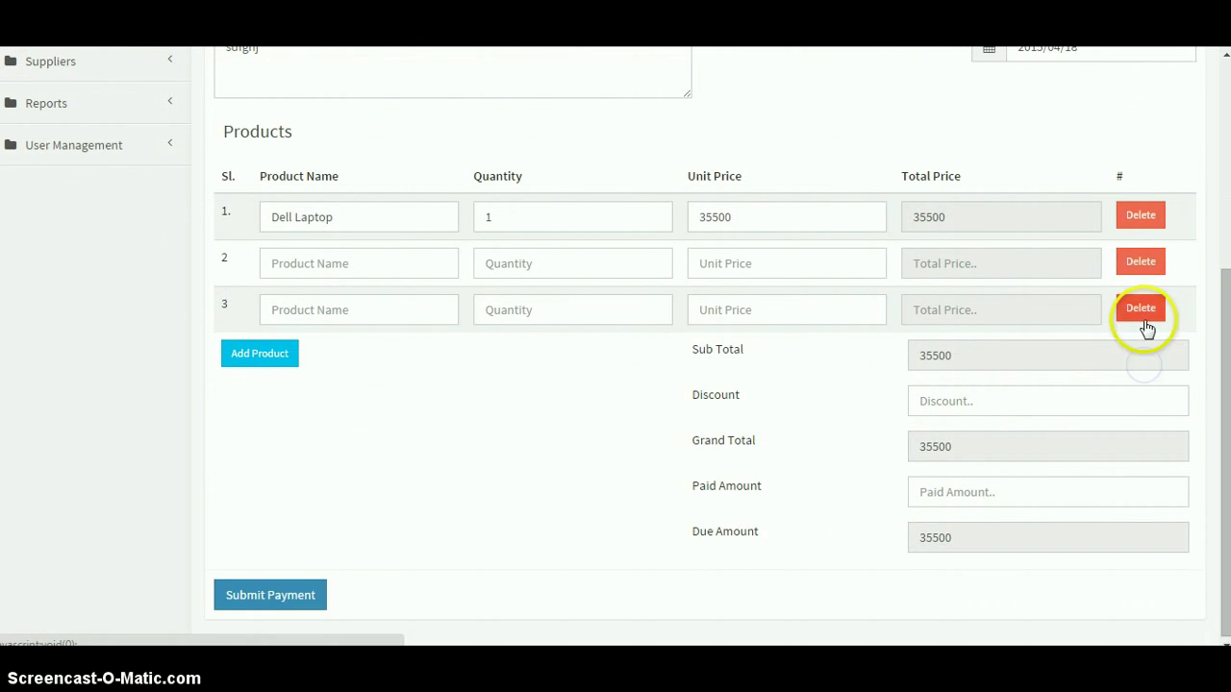
left_click(1144, 321)
left_click(1141, 307)
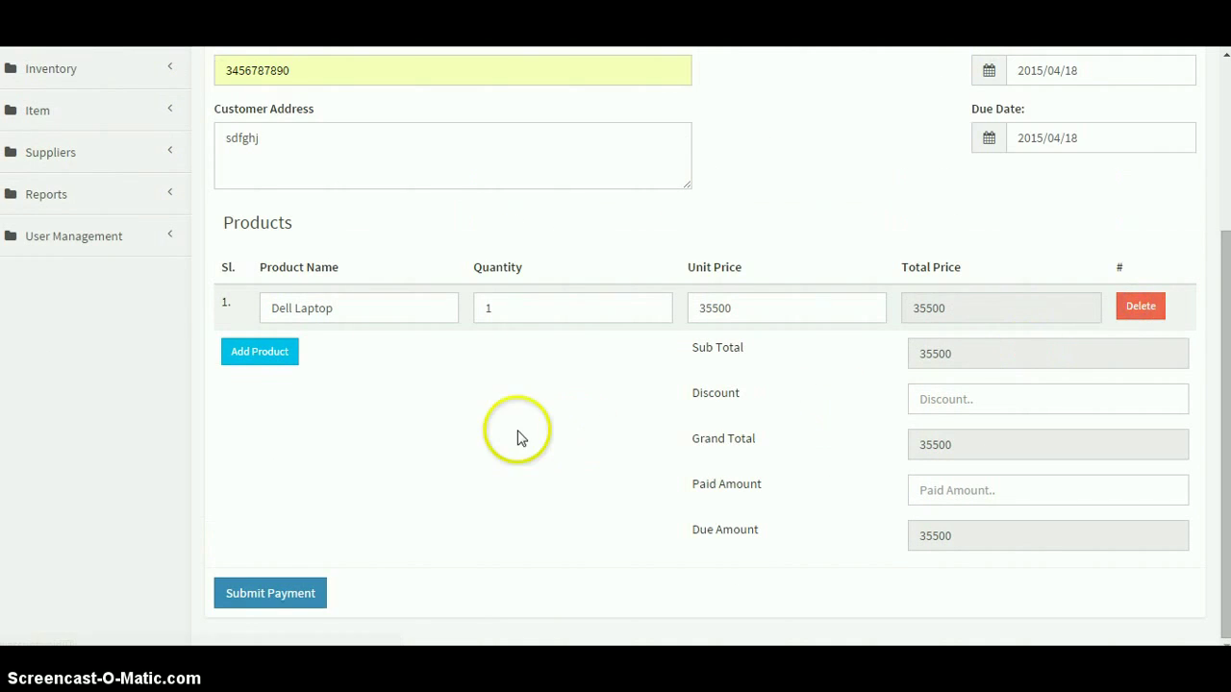
Apply a discount of 100 to the invoice.
left_click(961, 399)
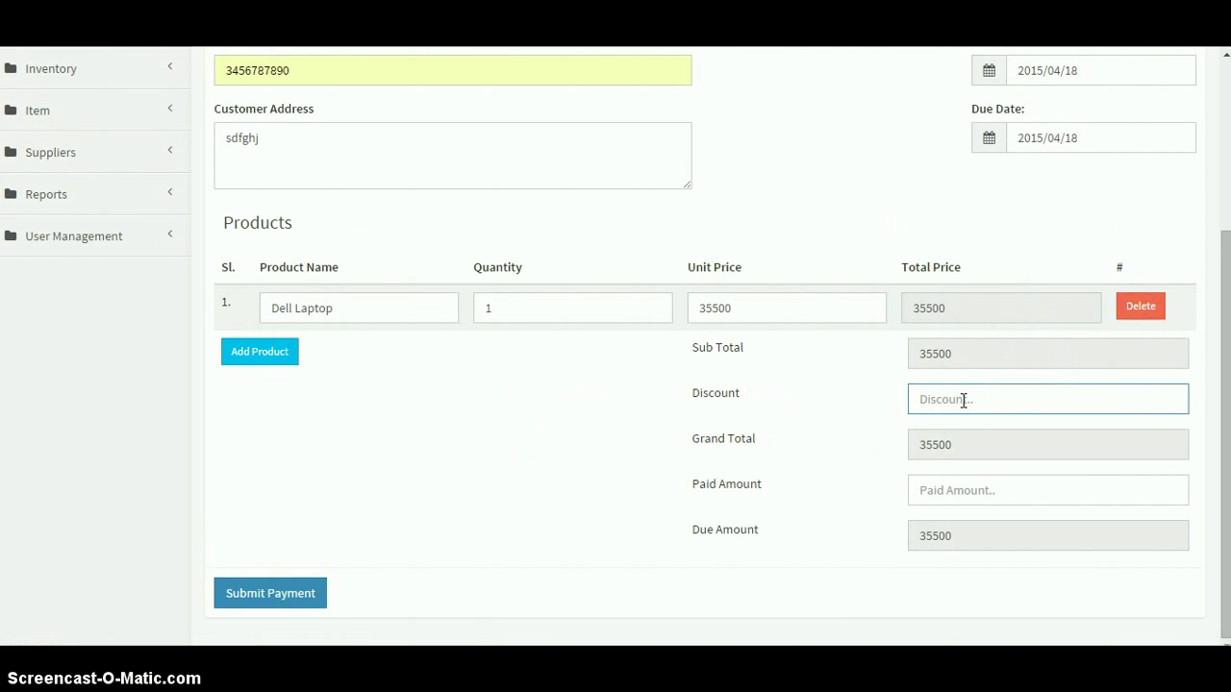
type("100")
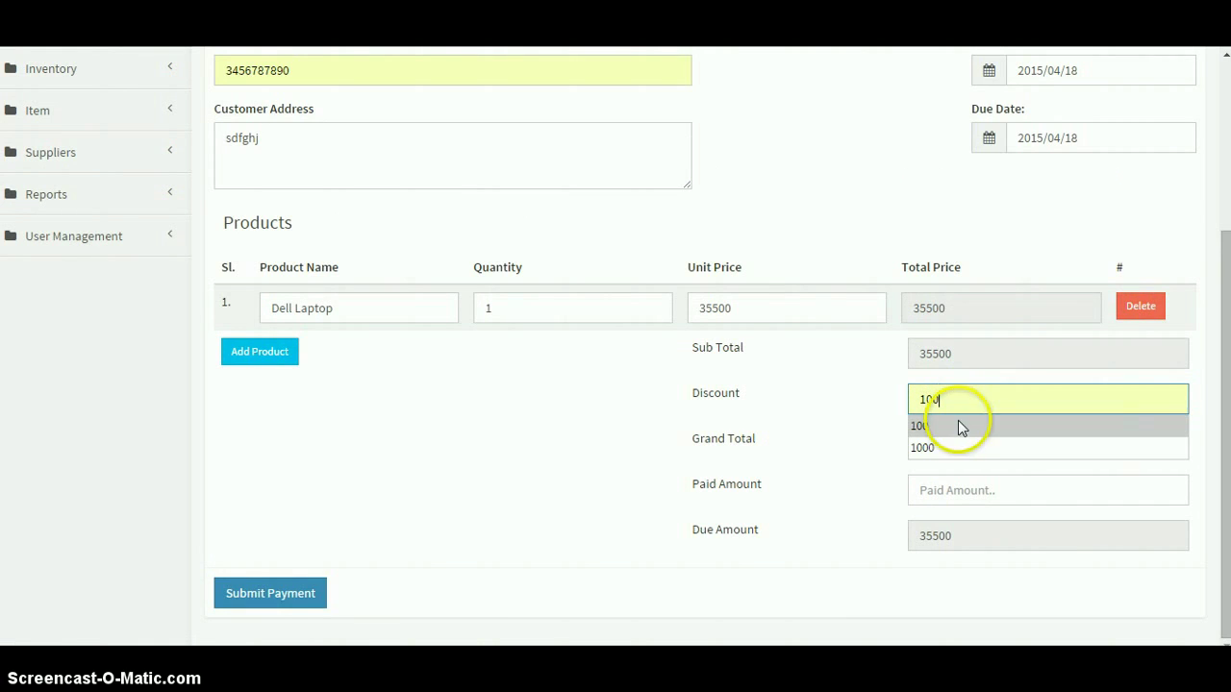
left_click(959, 426)
left_click(967, 484)
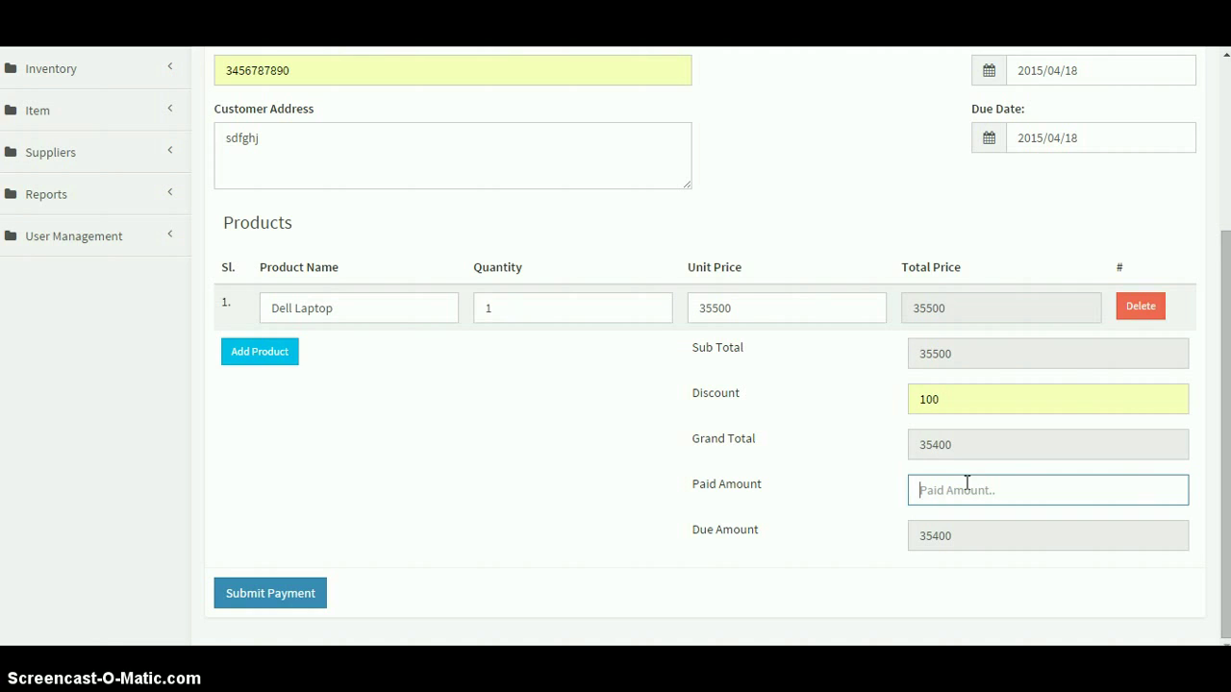
Enter a paid amount of 20000 on the invoice and submit the payment.
type("20")
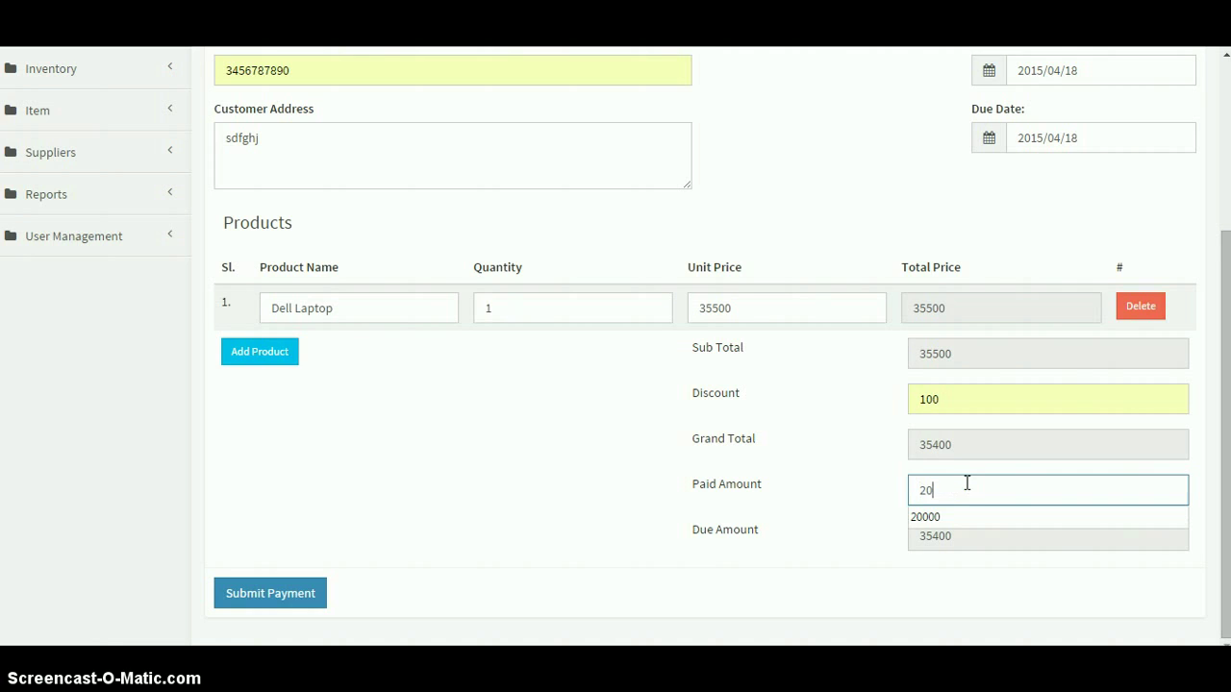
key("Down")
key("Return")
left_click(860, 516)
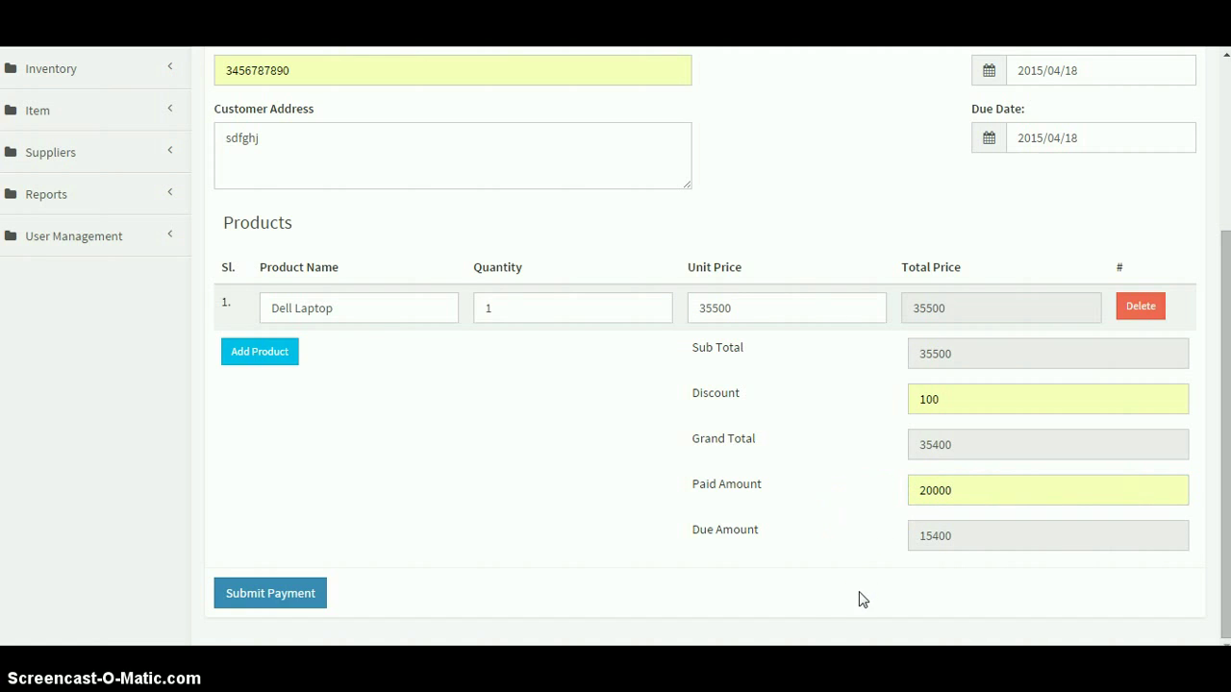
left_click(233, 598)
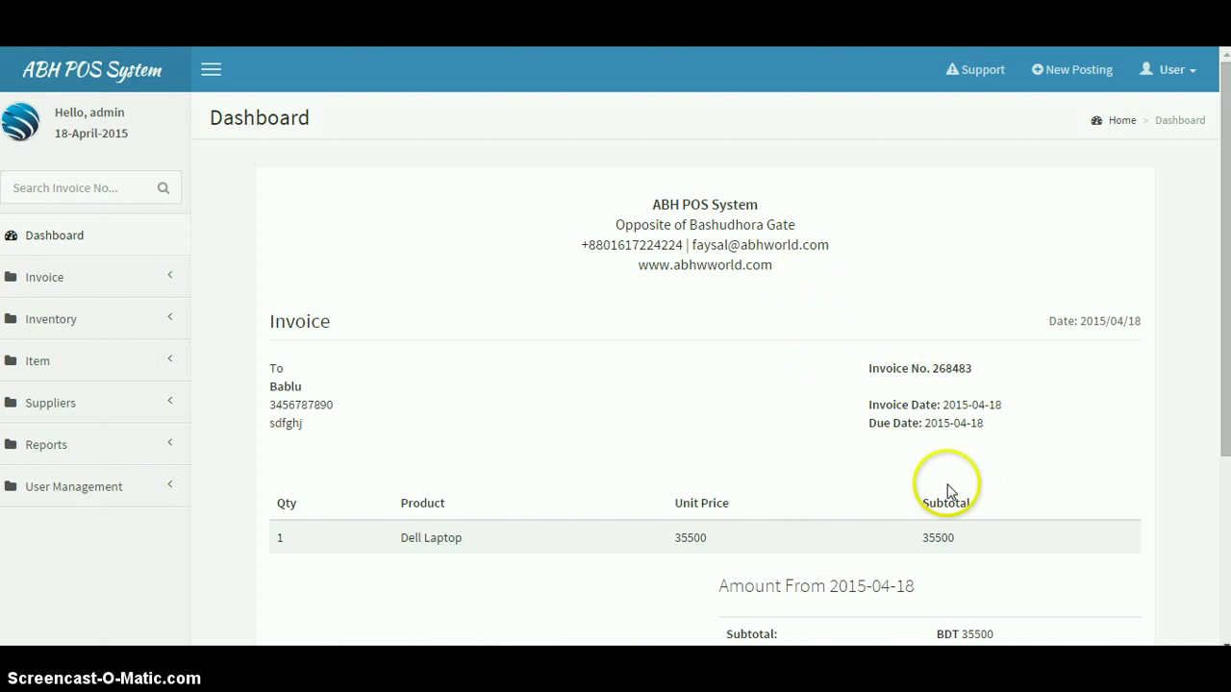
Review the generated invoice's customer details, product line, discount, grand total, paid amount and due amount.
scroll(947, 491, "down", 1)
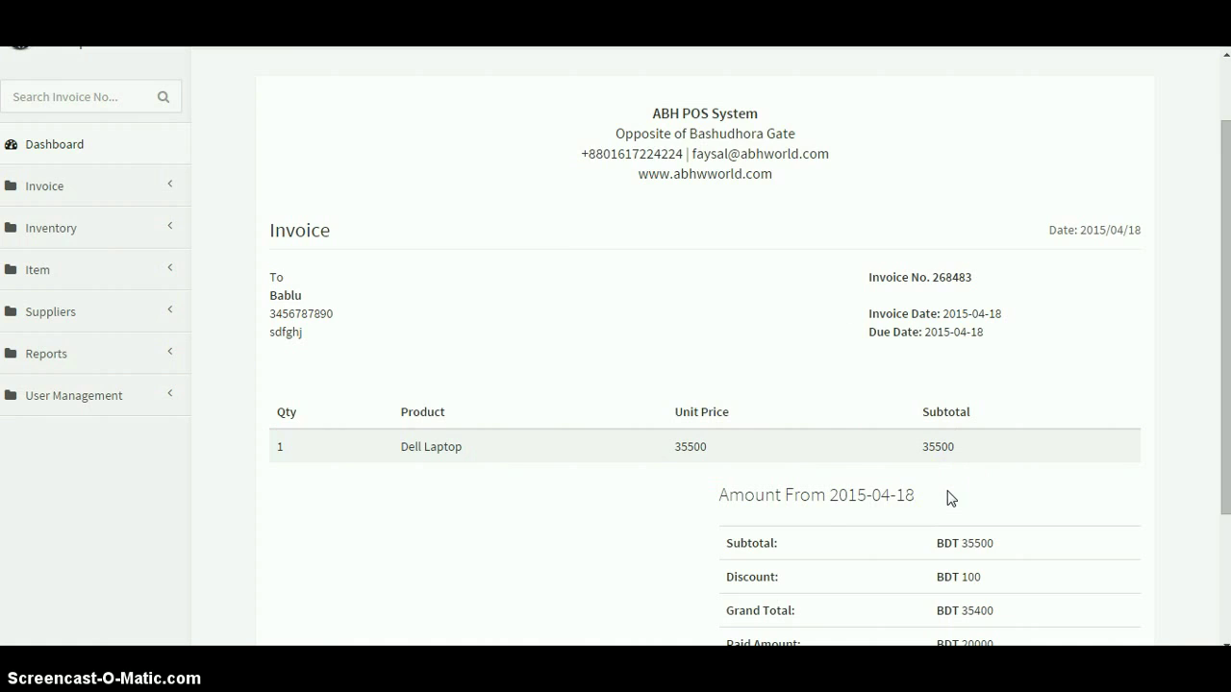
scroll(948, 498, "down", 2)
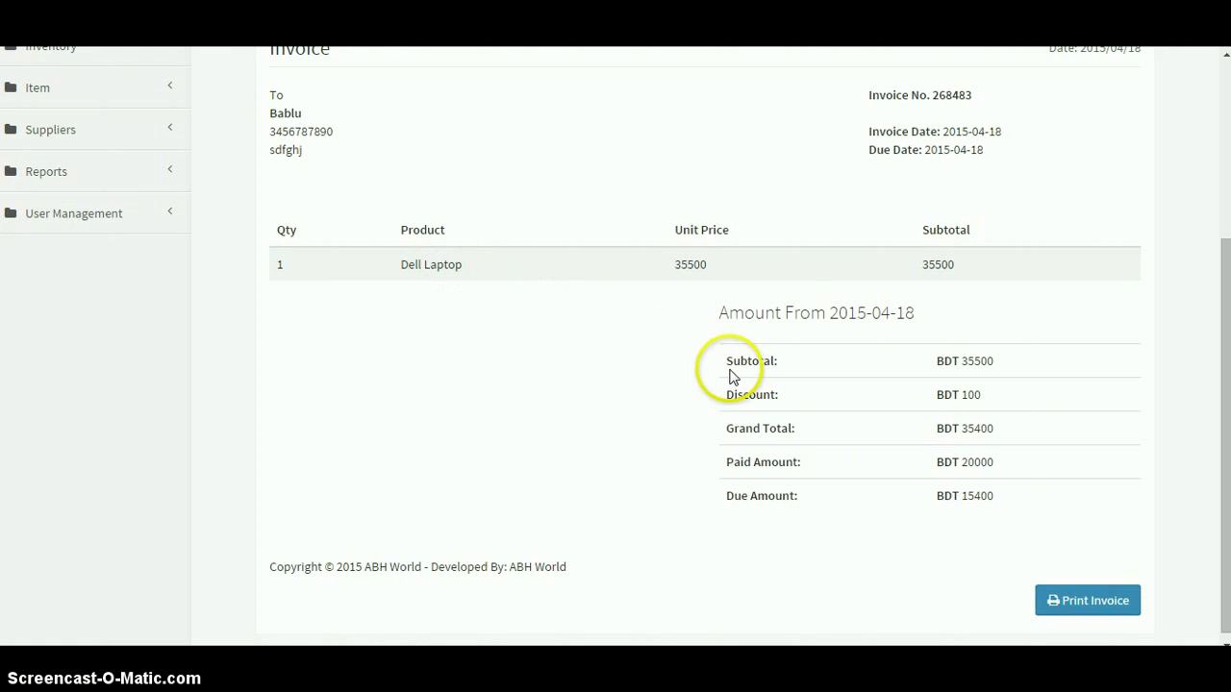
scroll(729, 376, "up", 1)
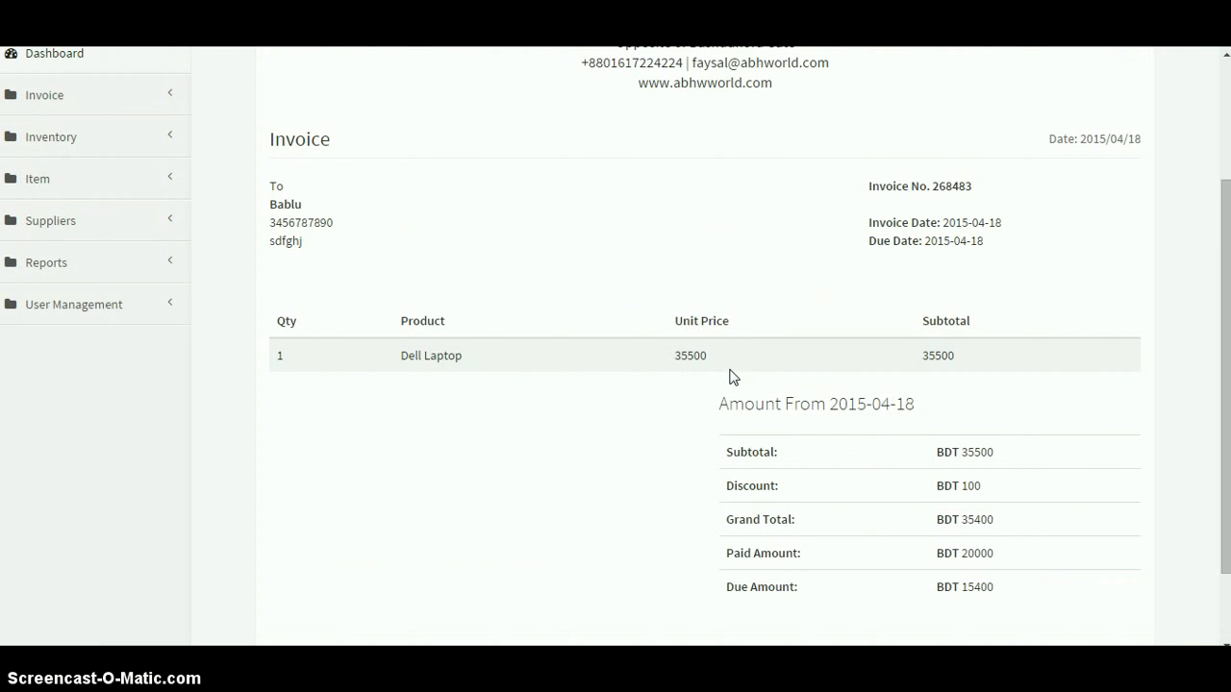
scroll(729, 376, "down", 1)
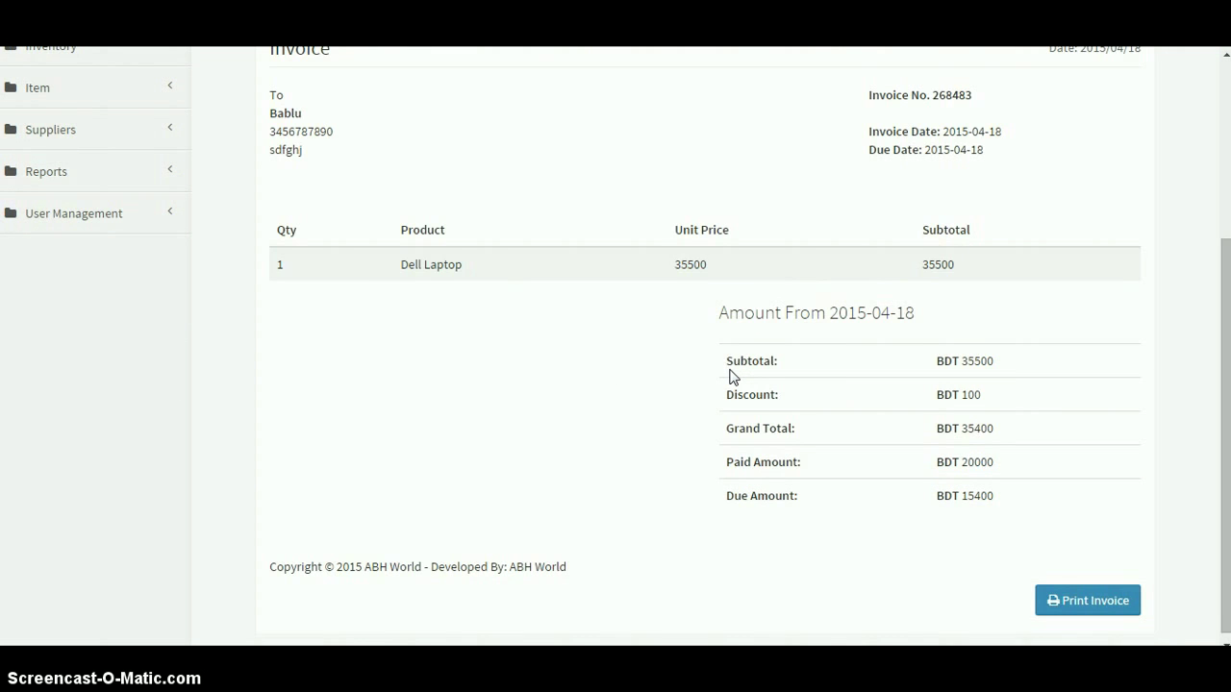
scroll(728, 376, "down", 1)
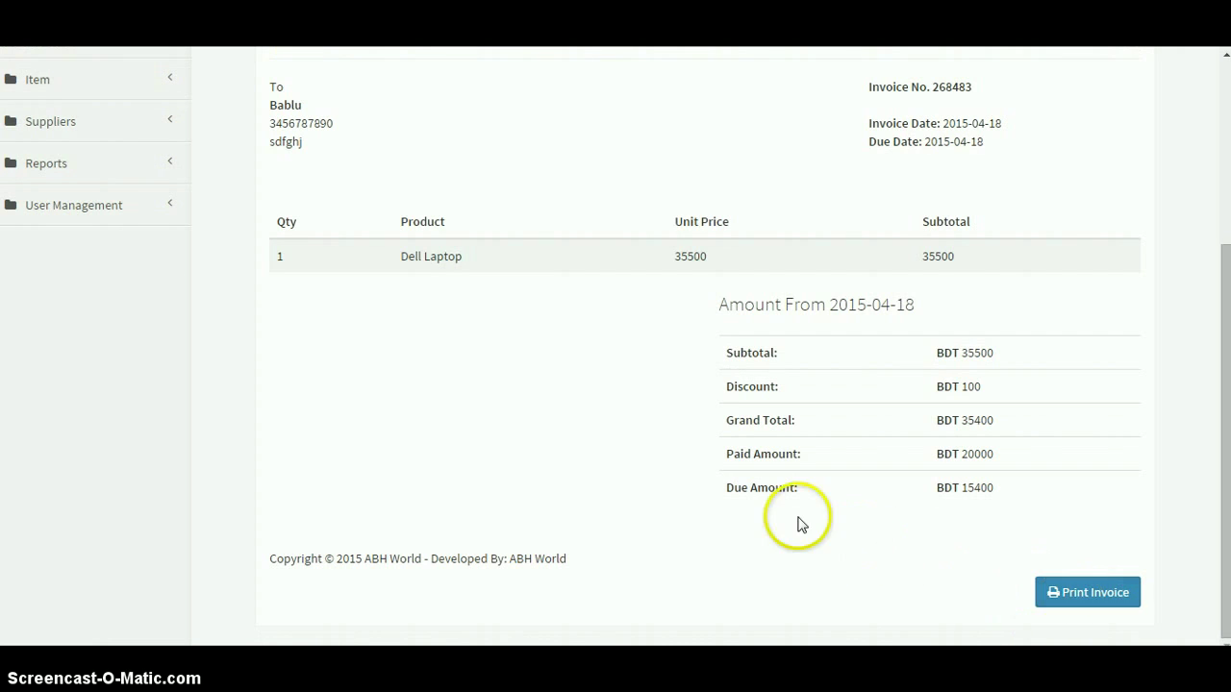
scroll(780, 514, "up", 2)
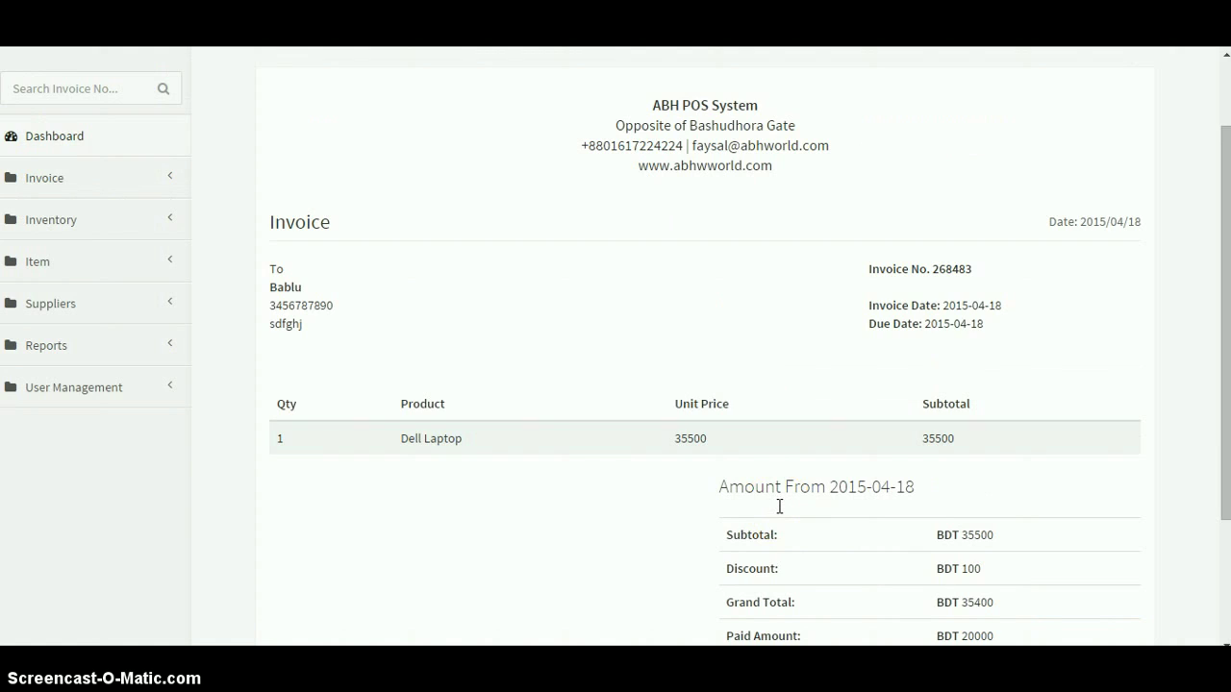
Copy the invoice number, look up the invoice with it in the site-wide invoice search, and review the invoice found.
scroll(780, 510, "up", 1)
double_click(952, 371)
key("ctrl+c")
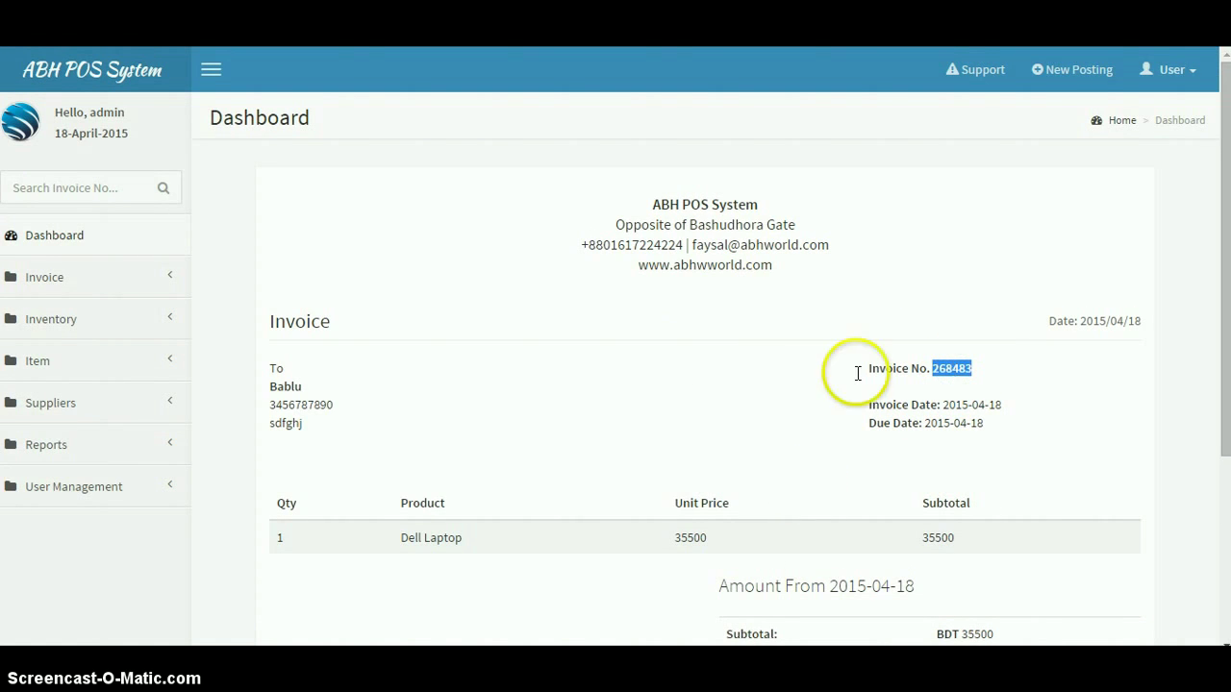
left_click(96, 188)
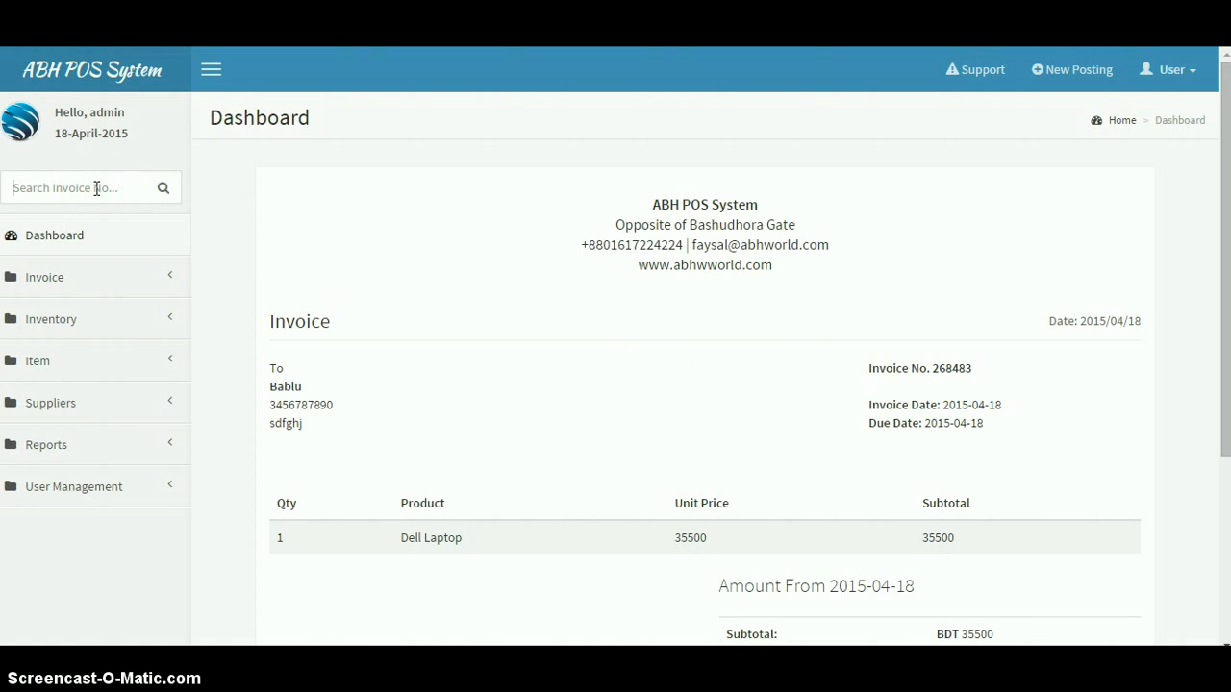
key("ctrl+v")
key("Return")
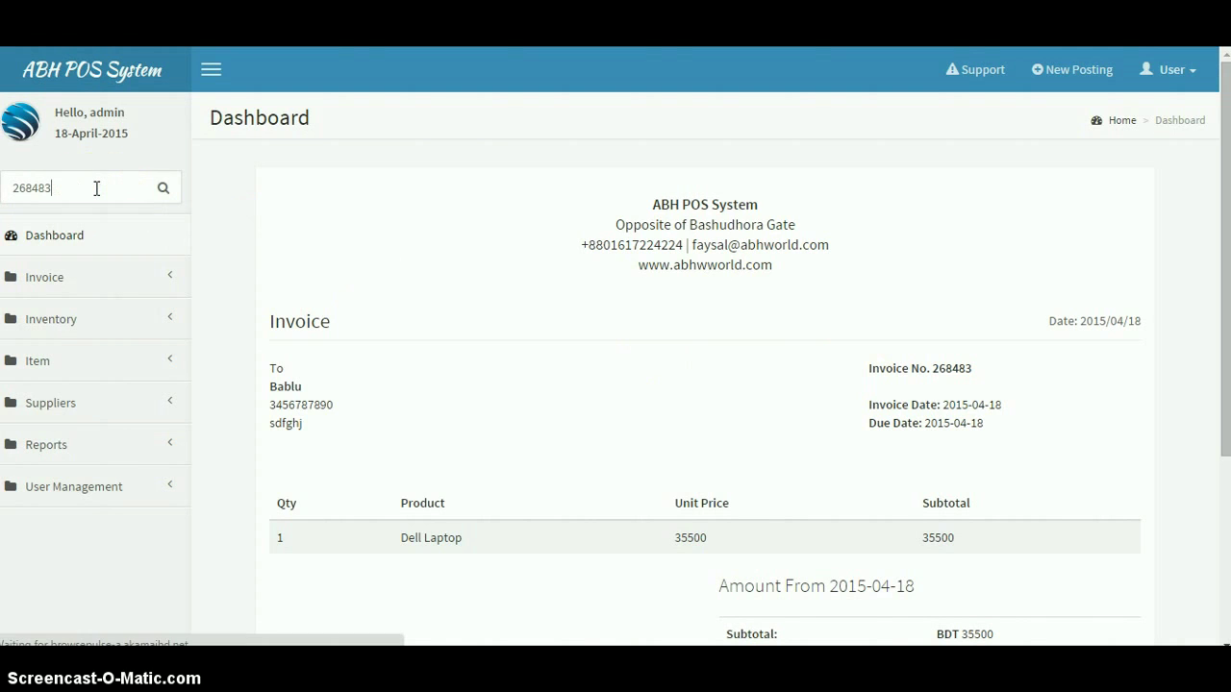
scroll(426, 304, "down", 1)
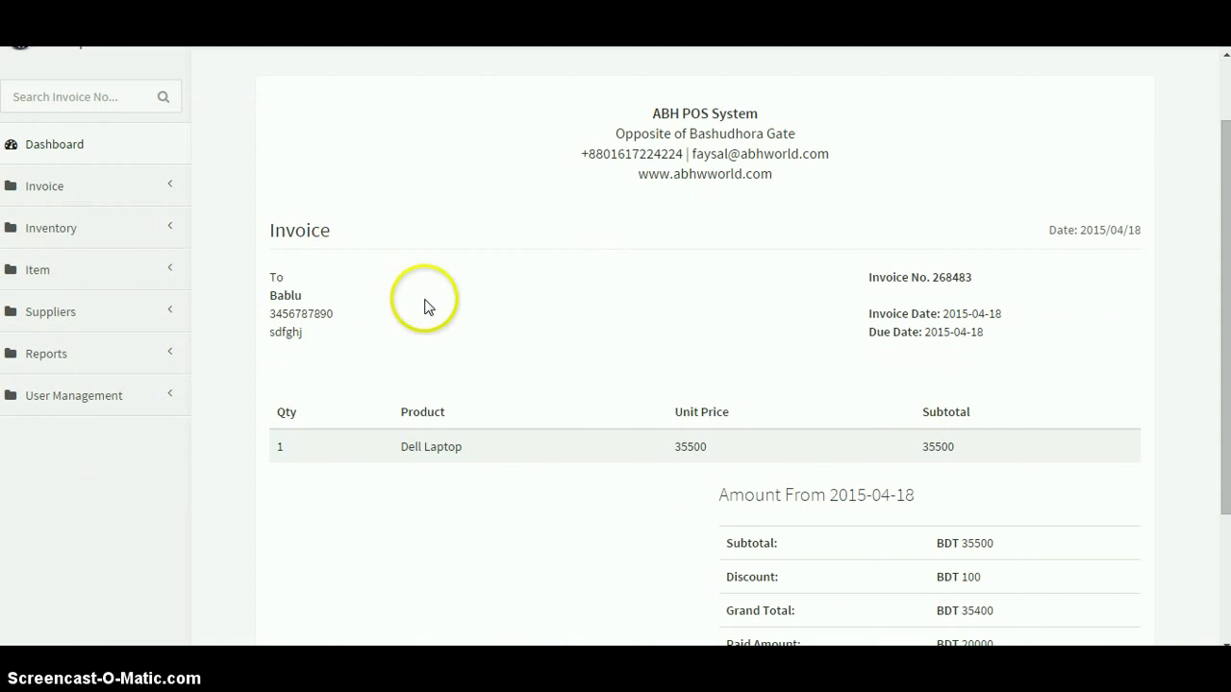
scroll(433, 330, "down", 2)
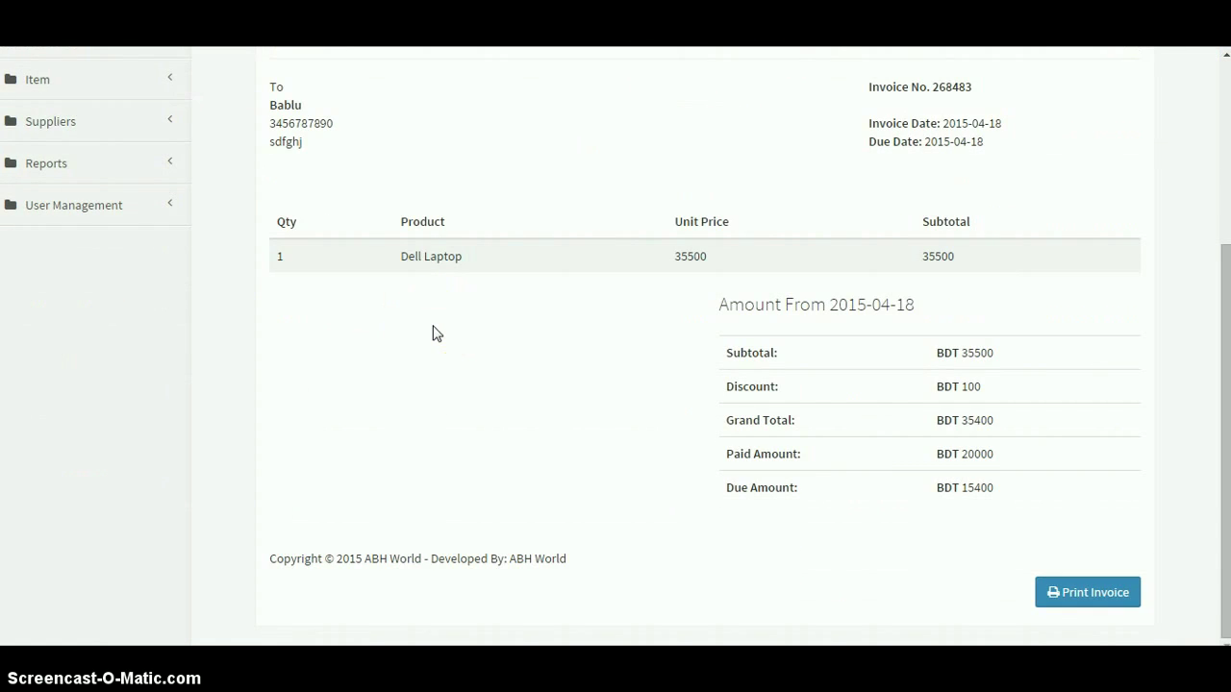
scroll(433, 333, "up", 3)
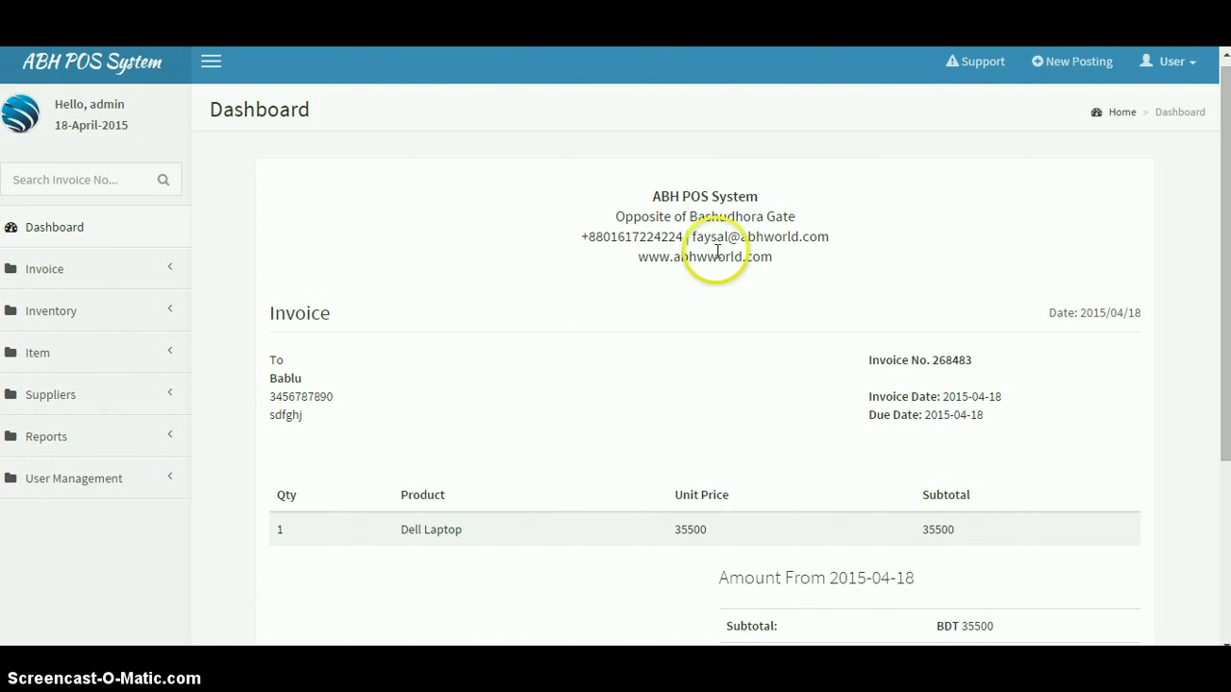
Open the list of due invoices and look over its entries and table search.
left_click(147, 273)
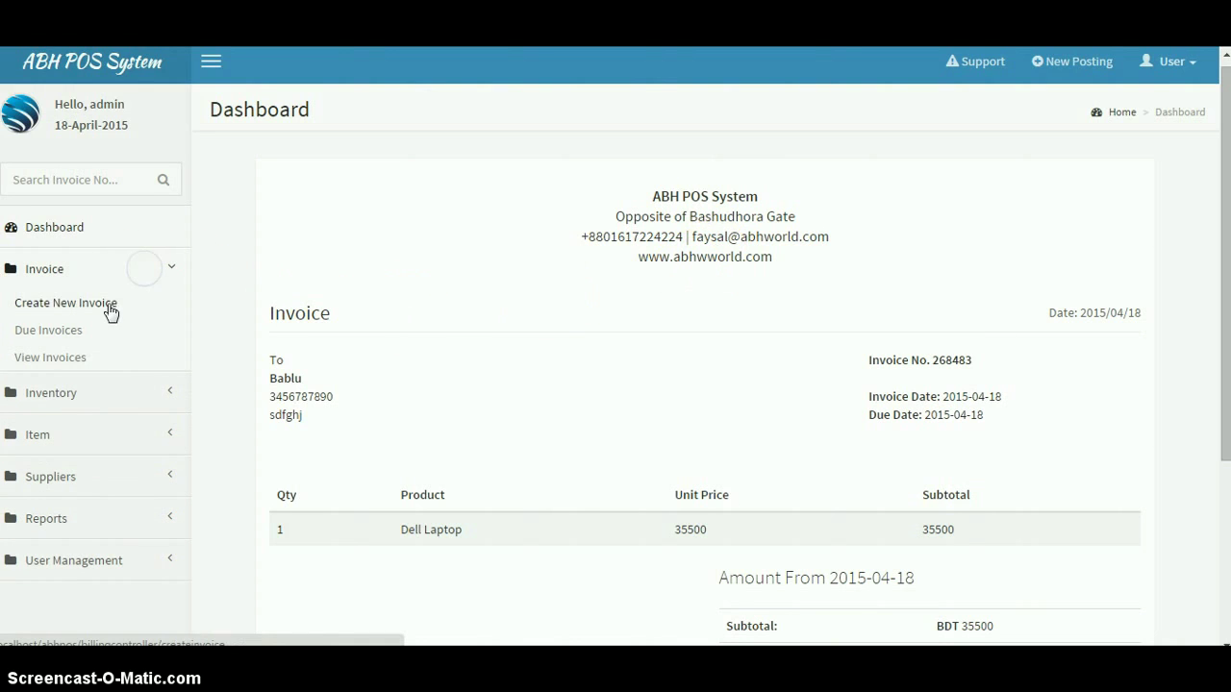
left_click(57, 332)
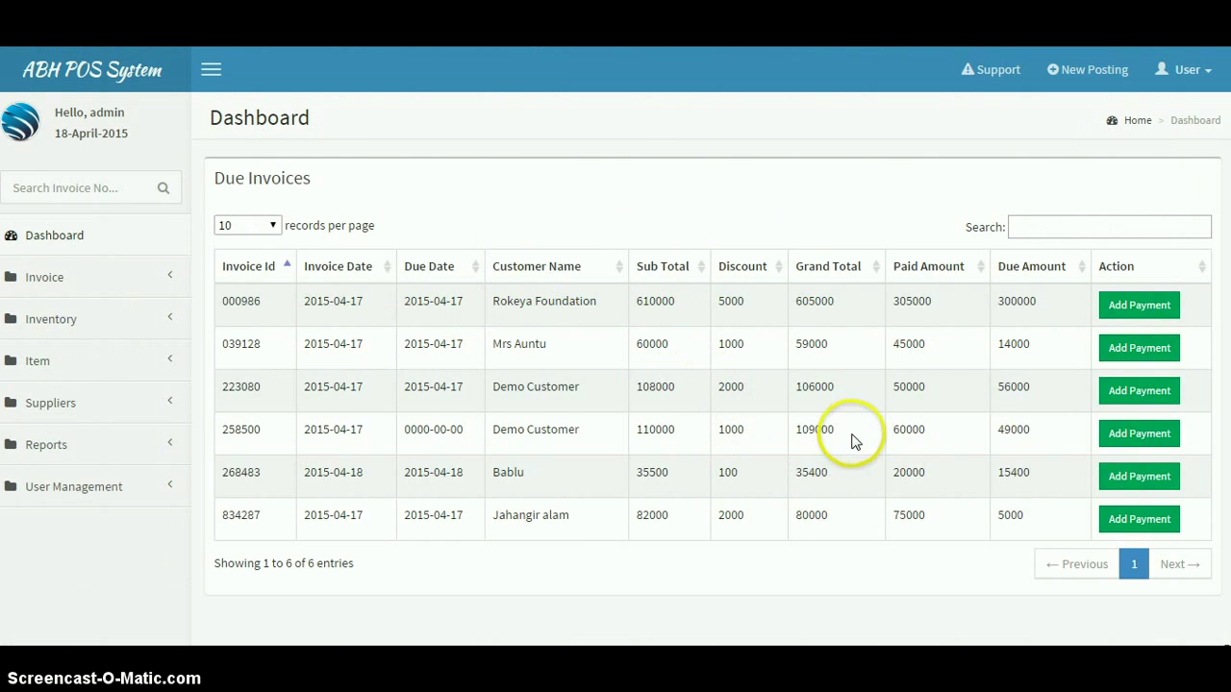
left_click(1051, 228)
Open the list of all invoices and look through its entries.
left_click(130, 286)
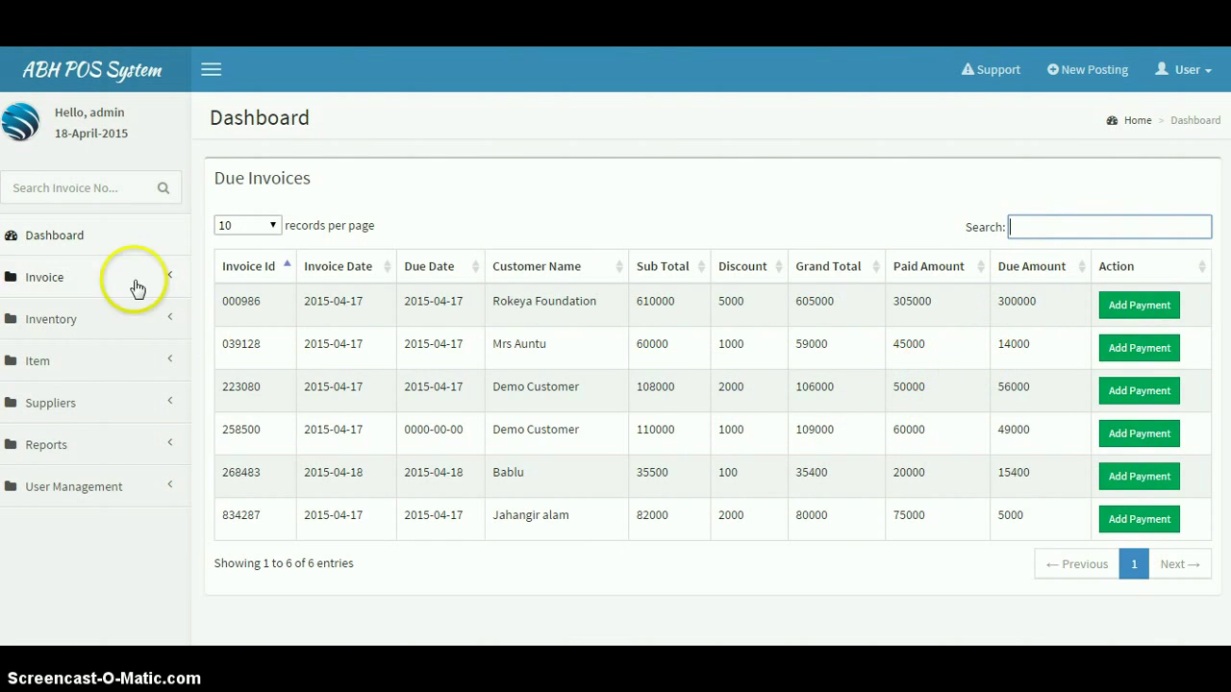
left_click(69, 366)
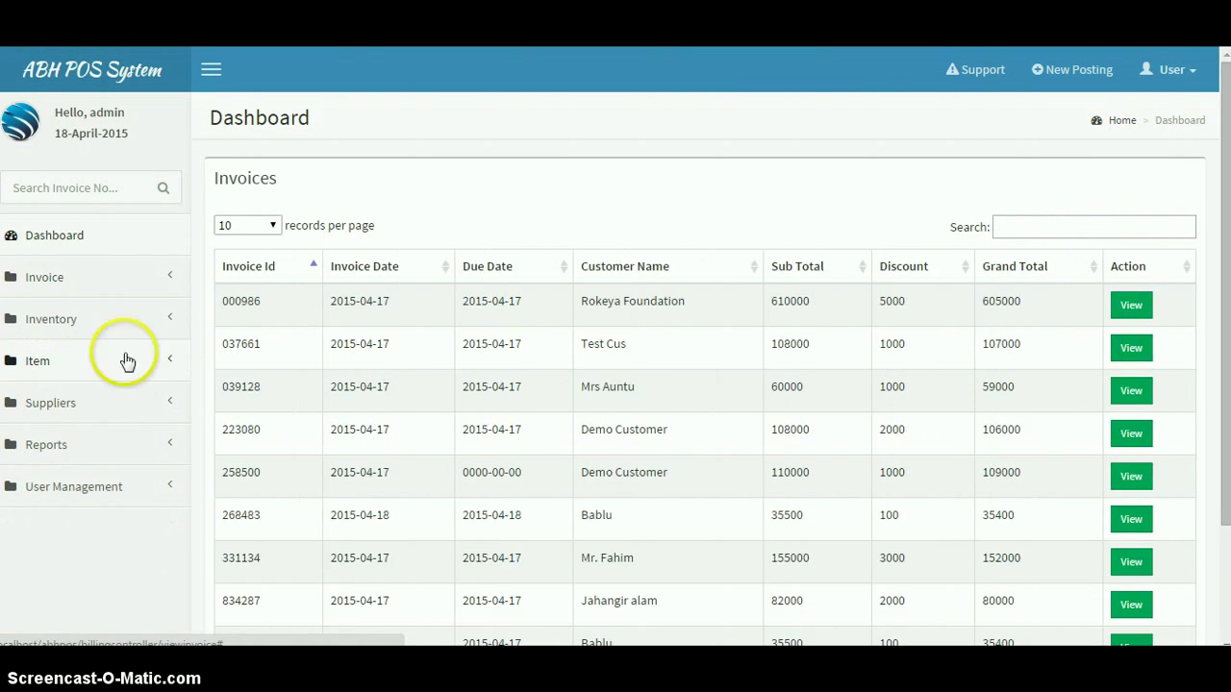
scroll(426, 525, "down", 3)
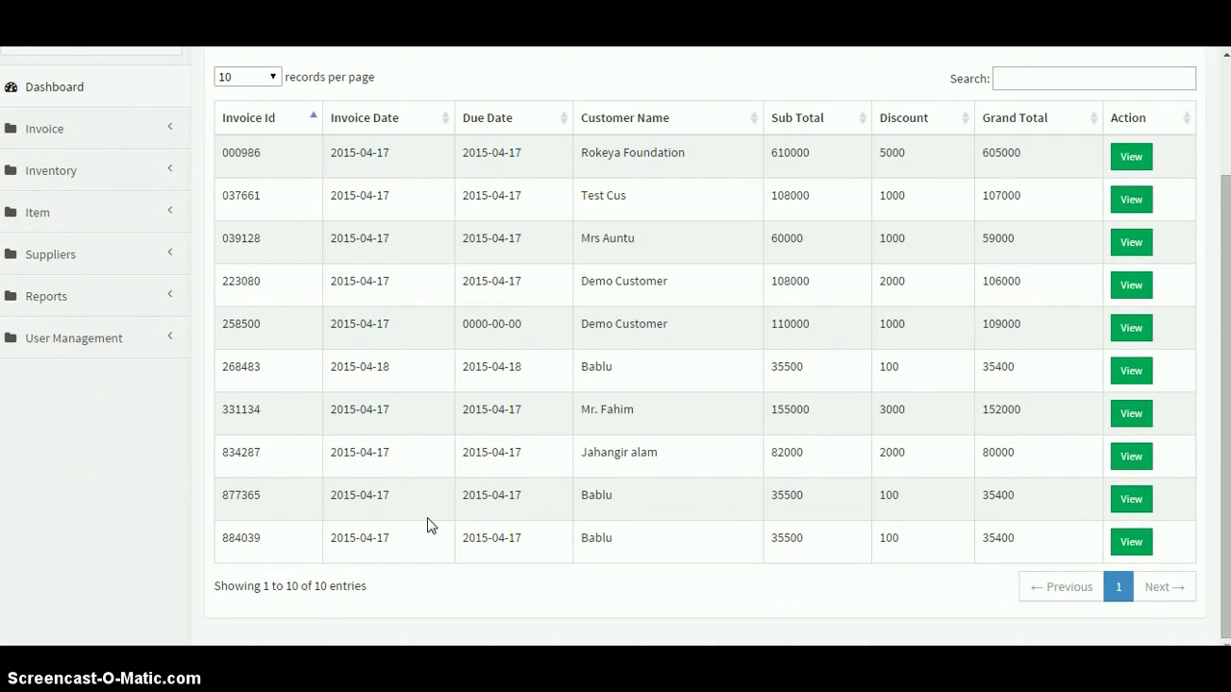
scroll(429, 525, "up", 3)
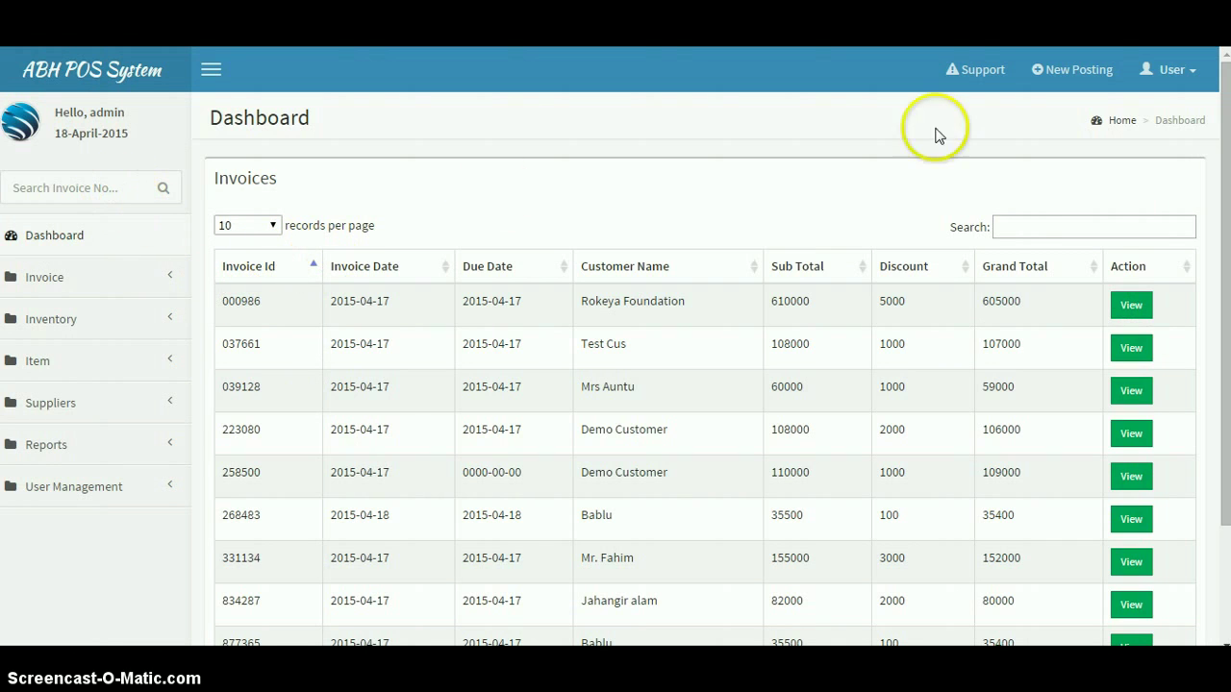
Open Due Invoices through New Posting and filter the list by the copied invoice number.
left_click(1063, 73)
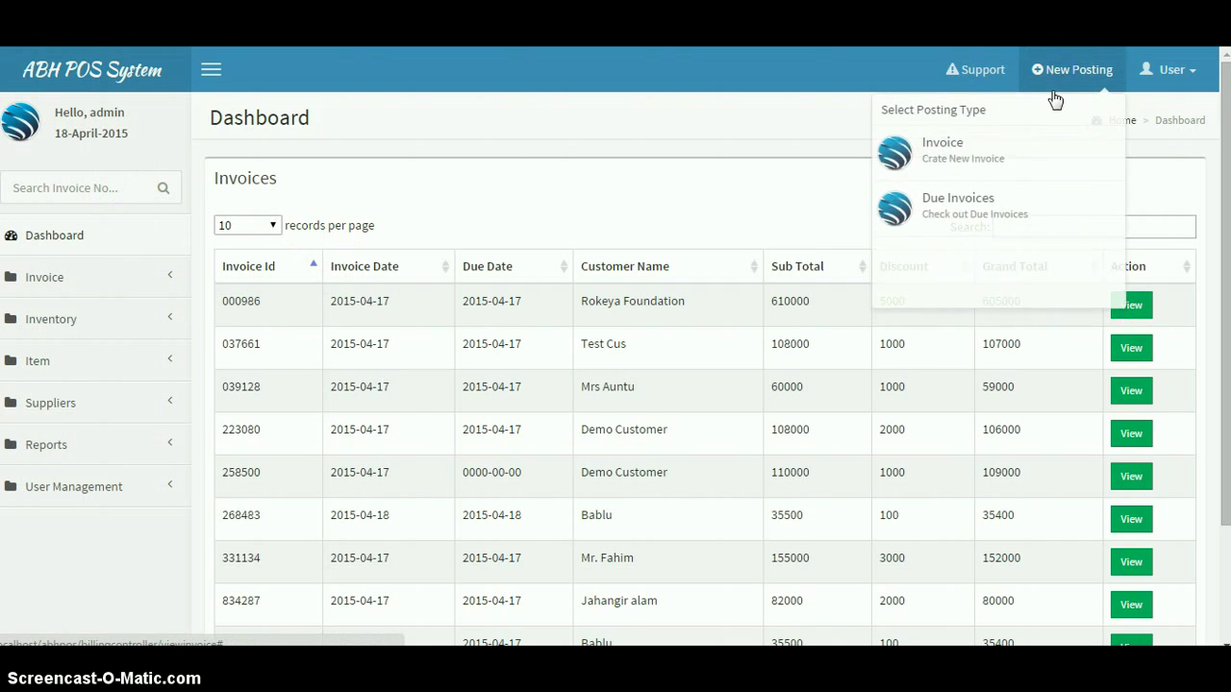
left_click(962, 207)
left_click(1008, 225)
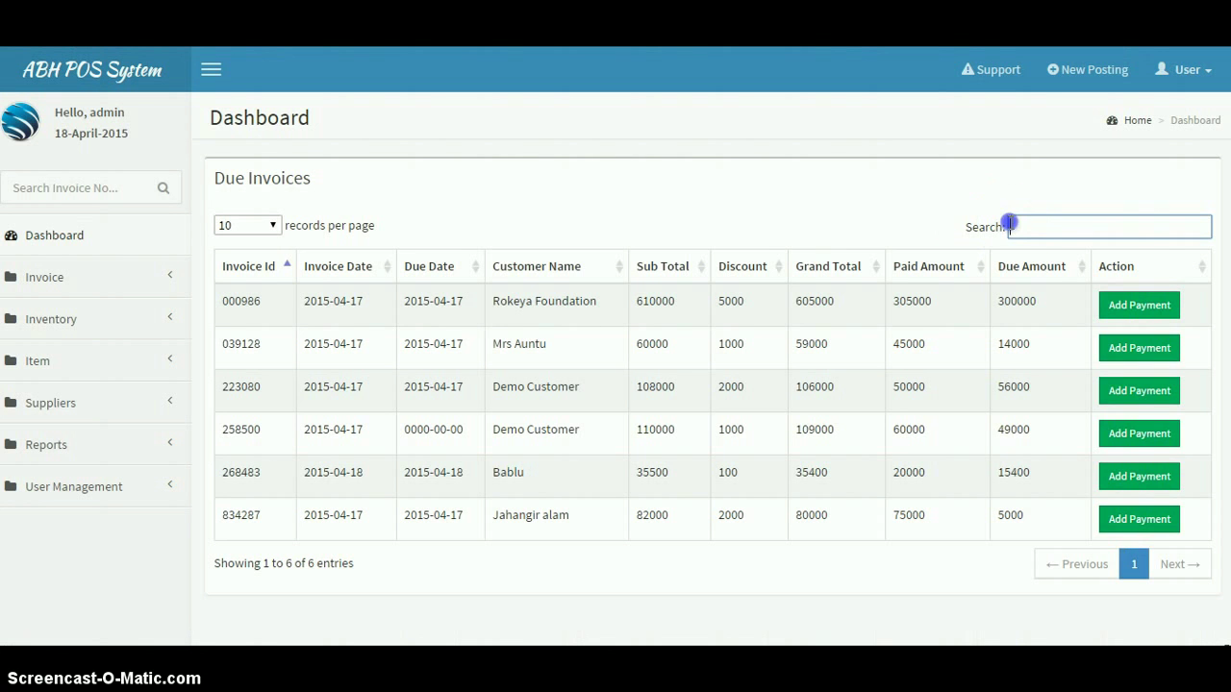
key("ctrl+v")
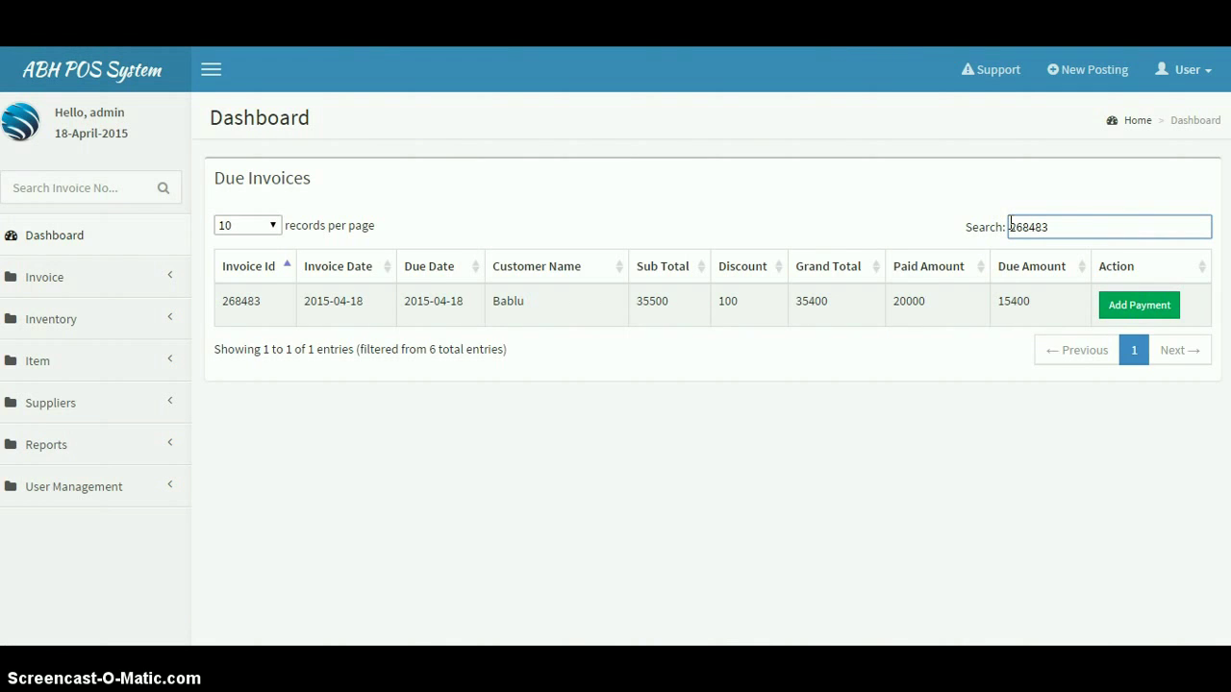
left_click(949, 234)
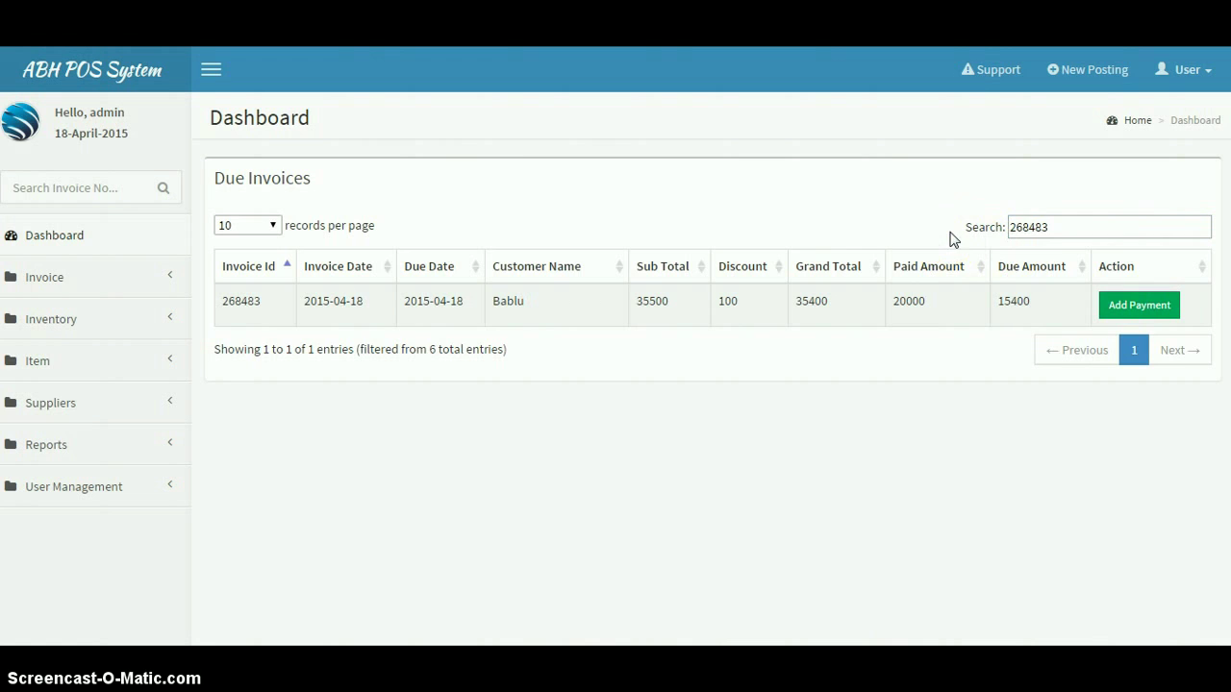
Add a payment of 15400 to the filtered due invoice and save it.
left_click(1130, 303)
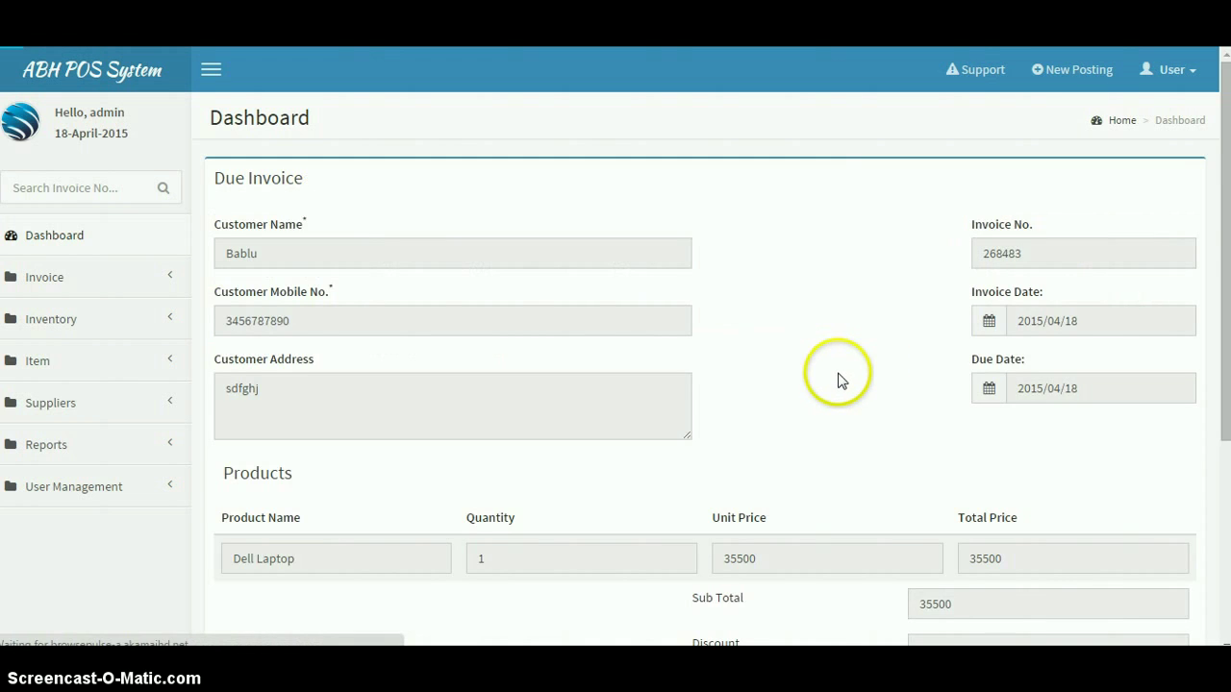
scroll(837, 380, "down", 3)
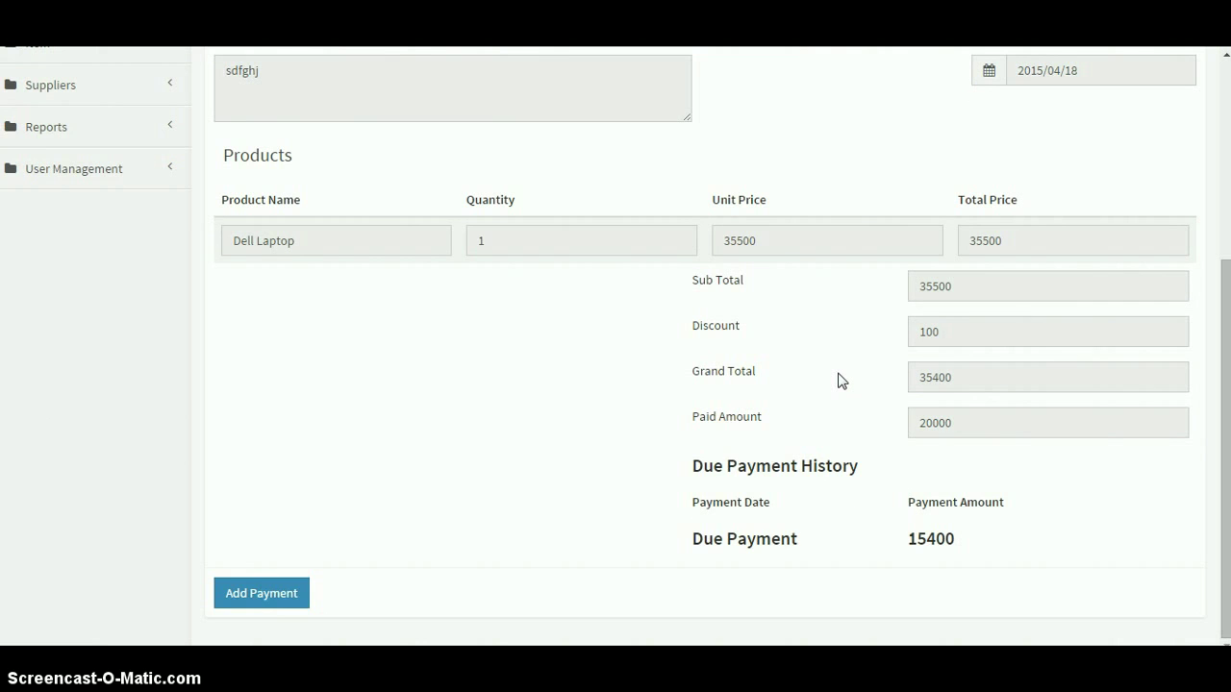
left_click(292, 600)
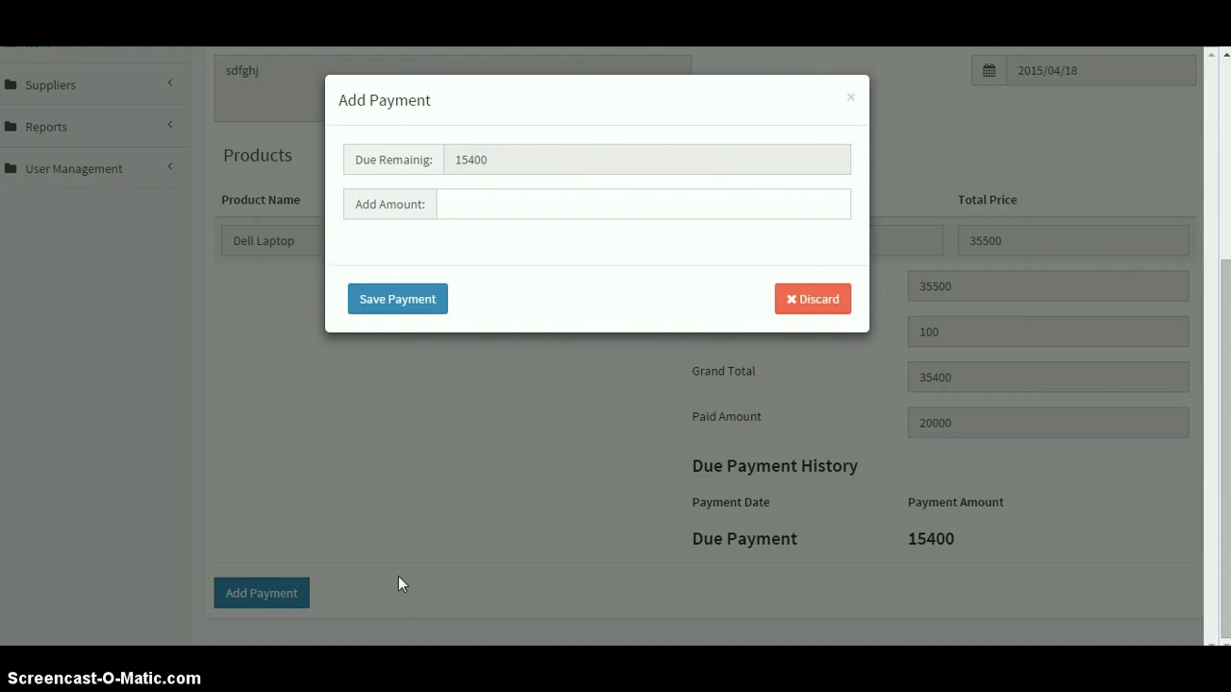
left_click(539, 210)
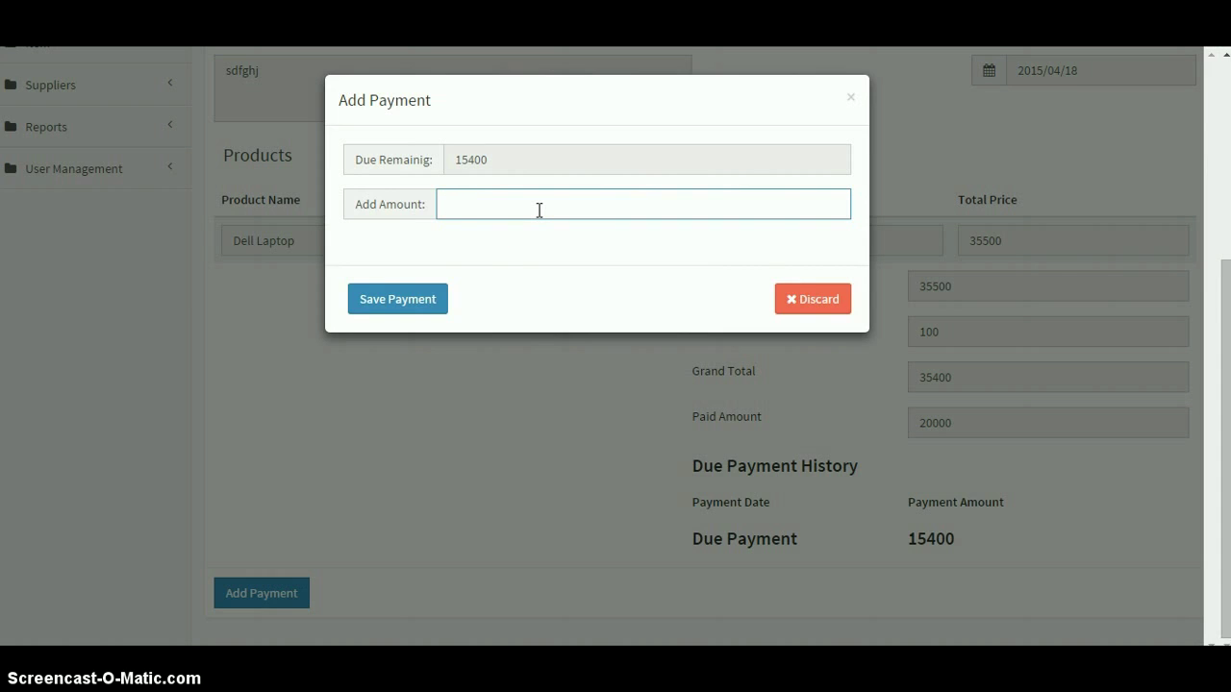
type("15400")
left_click(531, 228)
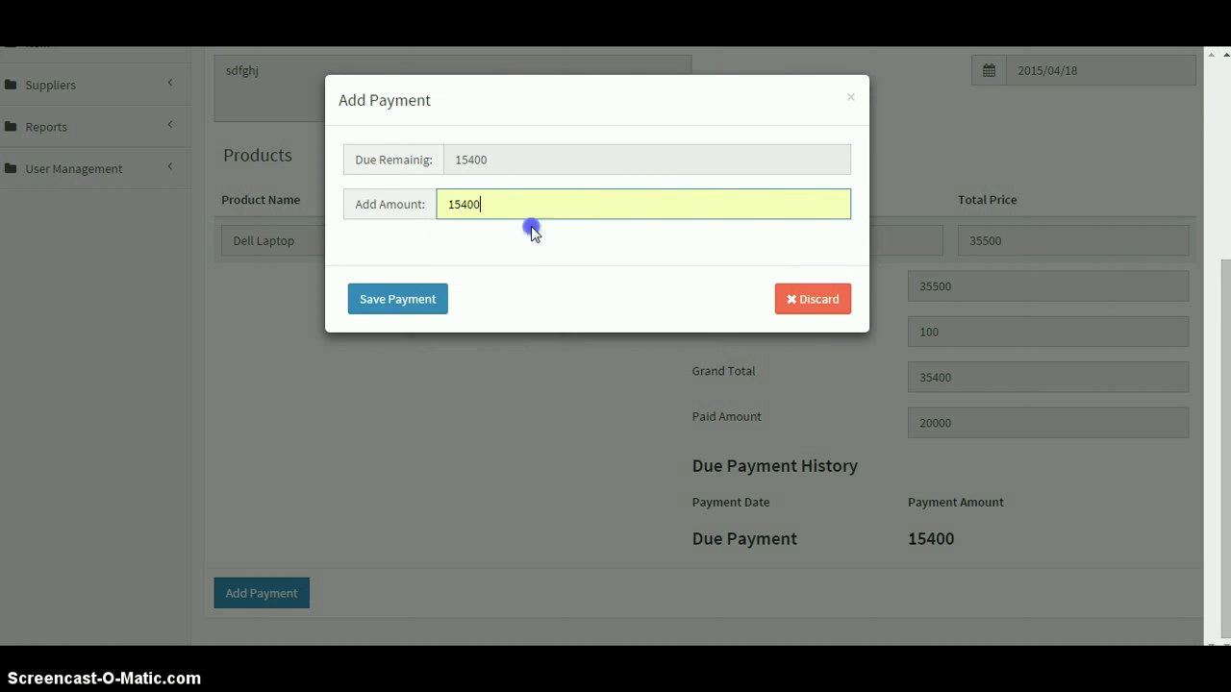
left_click(388, 302)
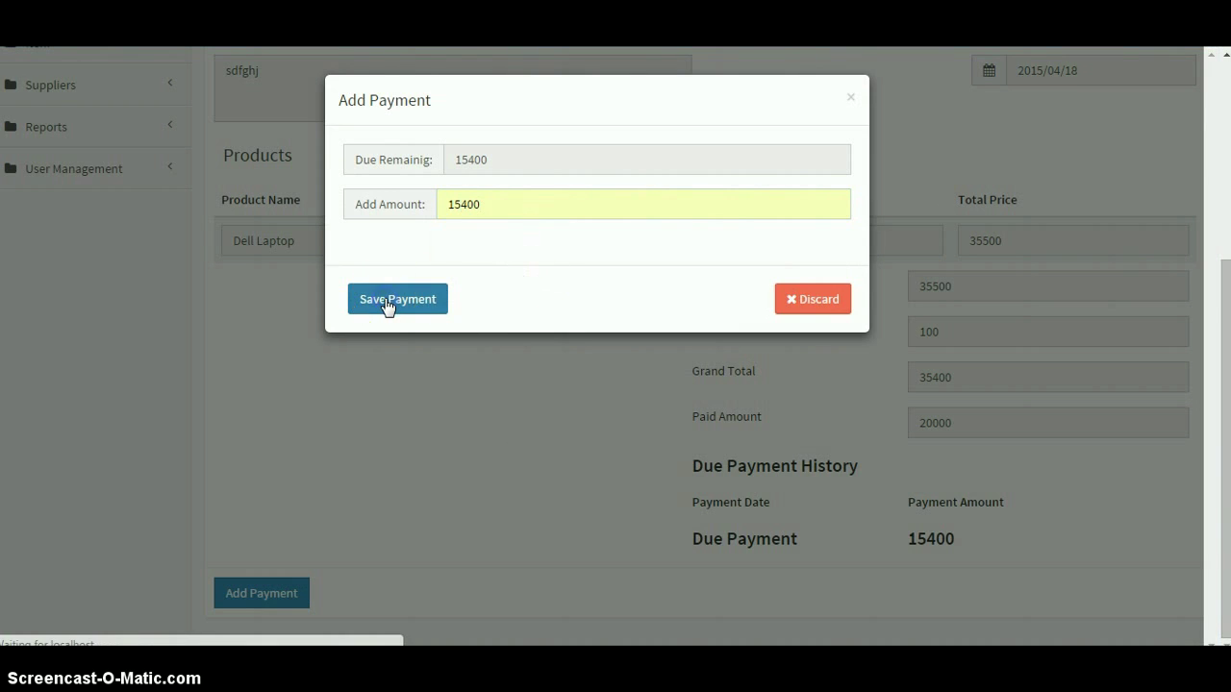
Check the due payment history and the remaining due payment on the invoice.
scroll(462, 332, "down", 5)
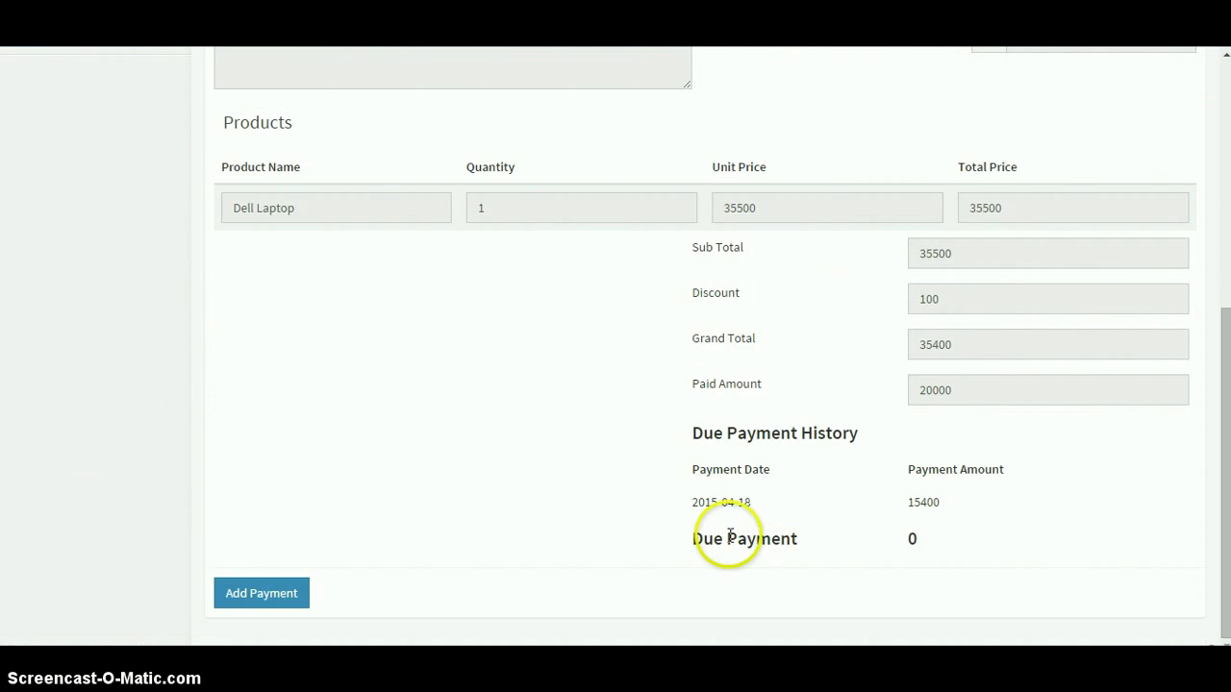
left_click_drag(940, 508, 840, 500)
scroll(779, 486, "up", 6)
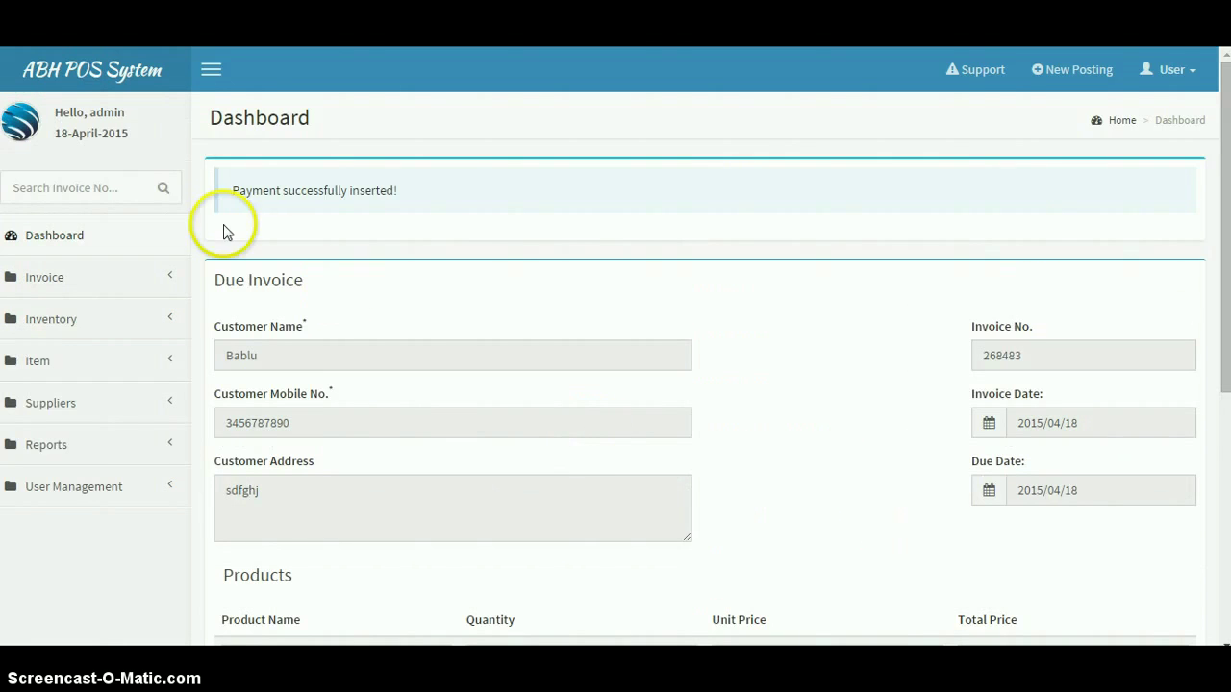
Search for the same invoice by its number again and review its due payment history and amounts.
left_click(104, 188)
type("268483")
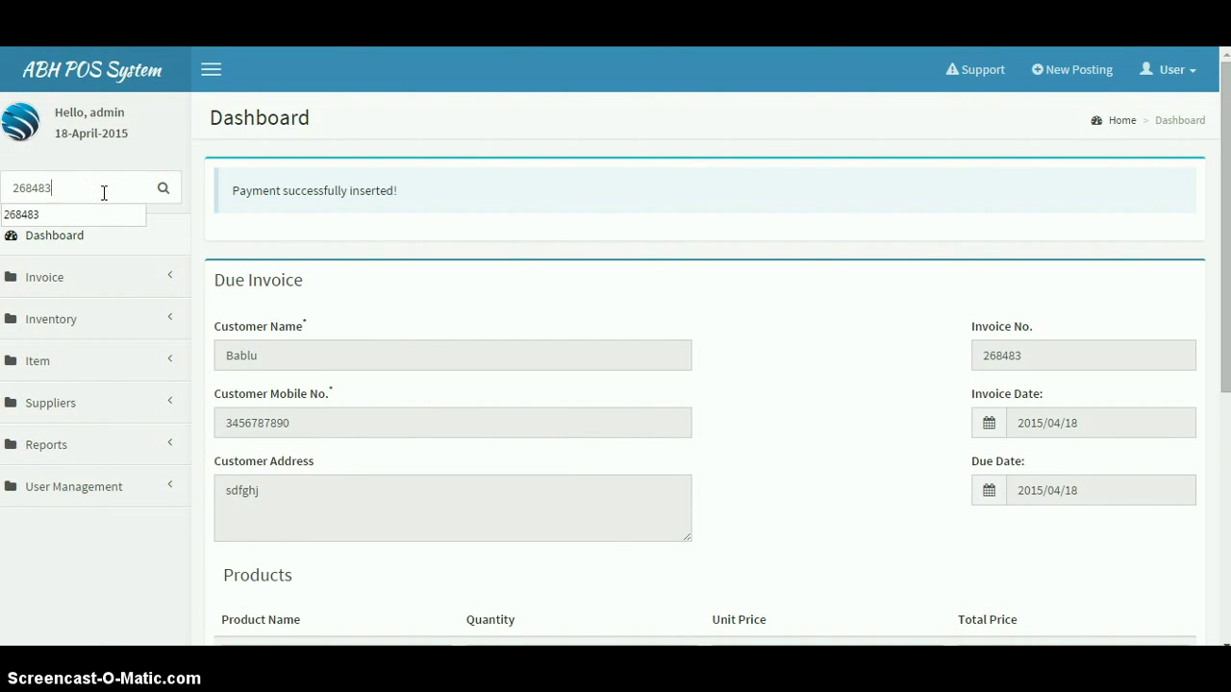
key("Return")
scroll(571, 380, "down", 4)
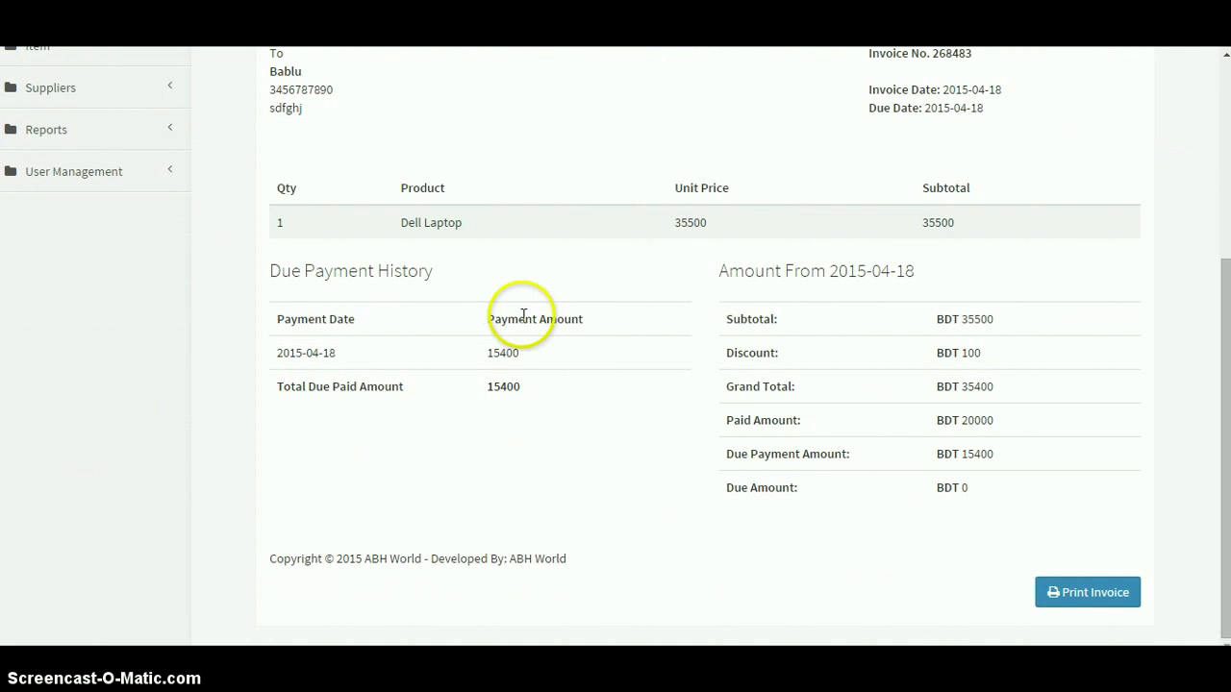
Examine the payment entry recorded under the invoice's Due Payment History and the amounts beside it.
left_click_drag(438, 278, 334, 261)
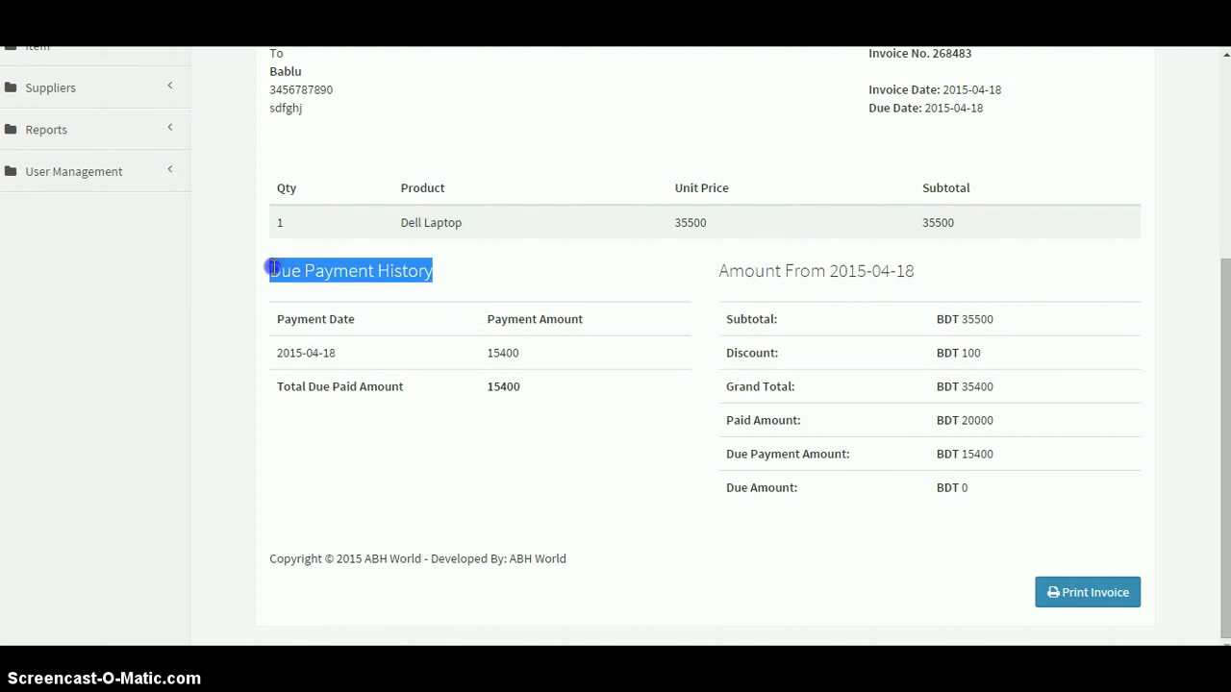
left_click_drag(316, 352, 530, 356)
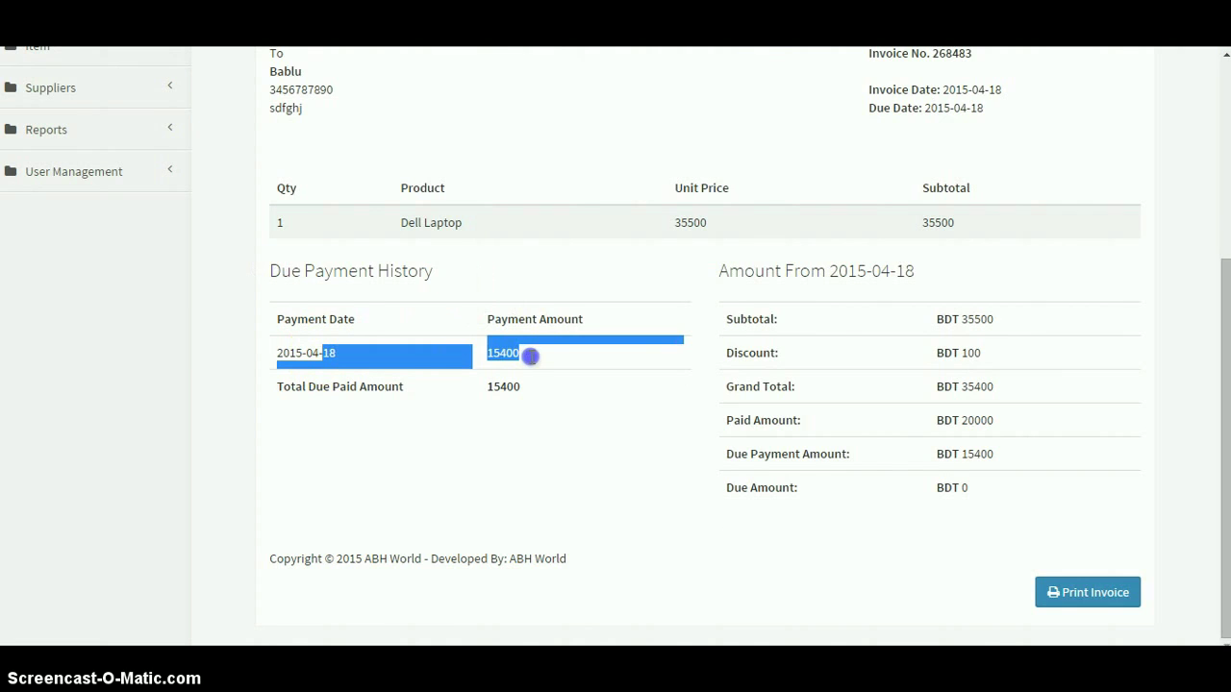
left_click(532, 361)
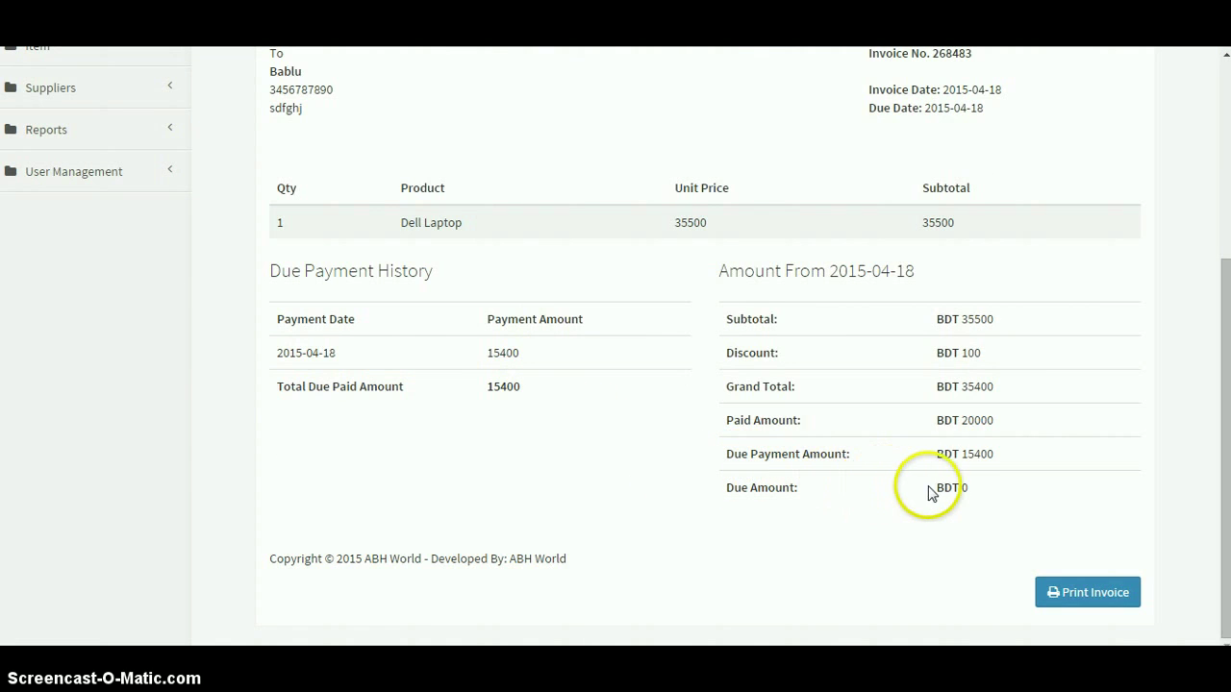
Generate a Sales Report for the date range 2015/03/15 to 2015/04/18.
scroll(433, 404, "up", 1)
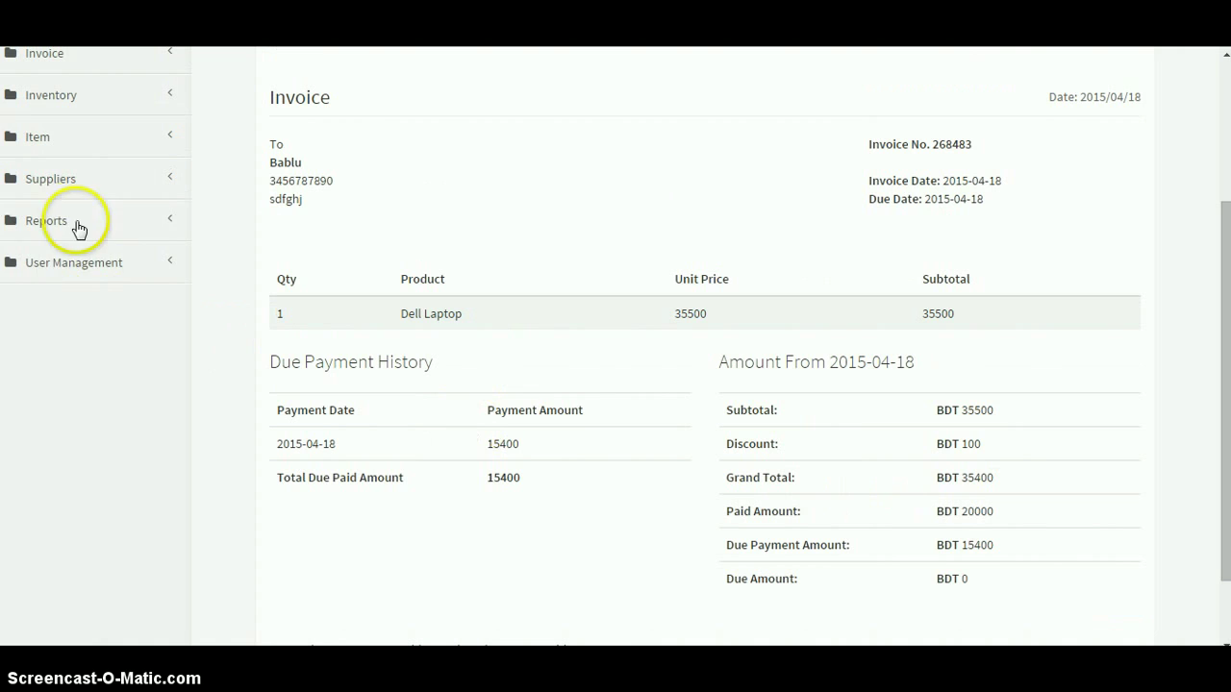
left_click(68, 223)
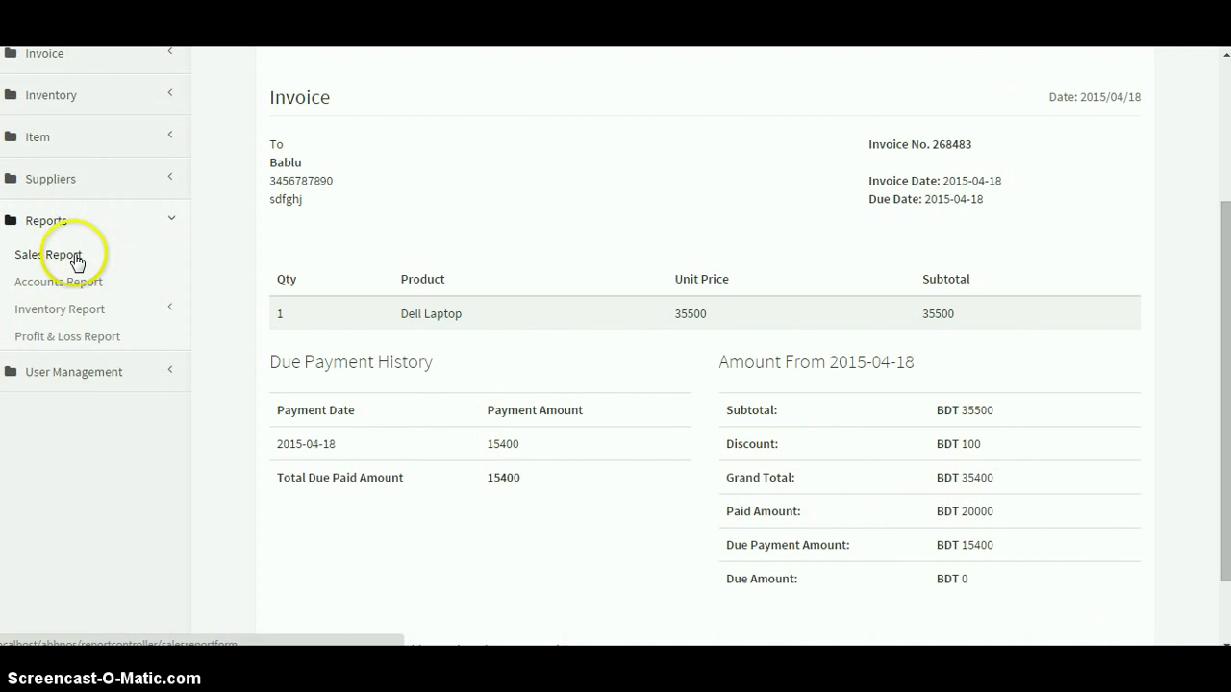
left_click(77, 261)
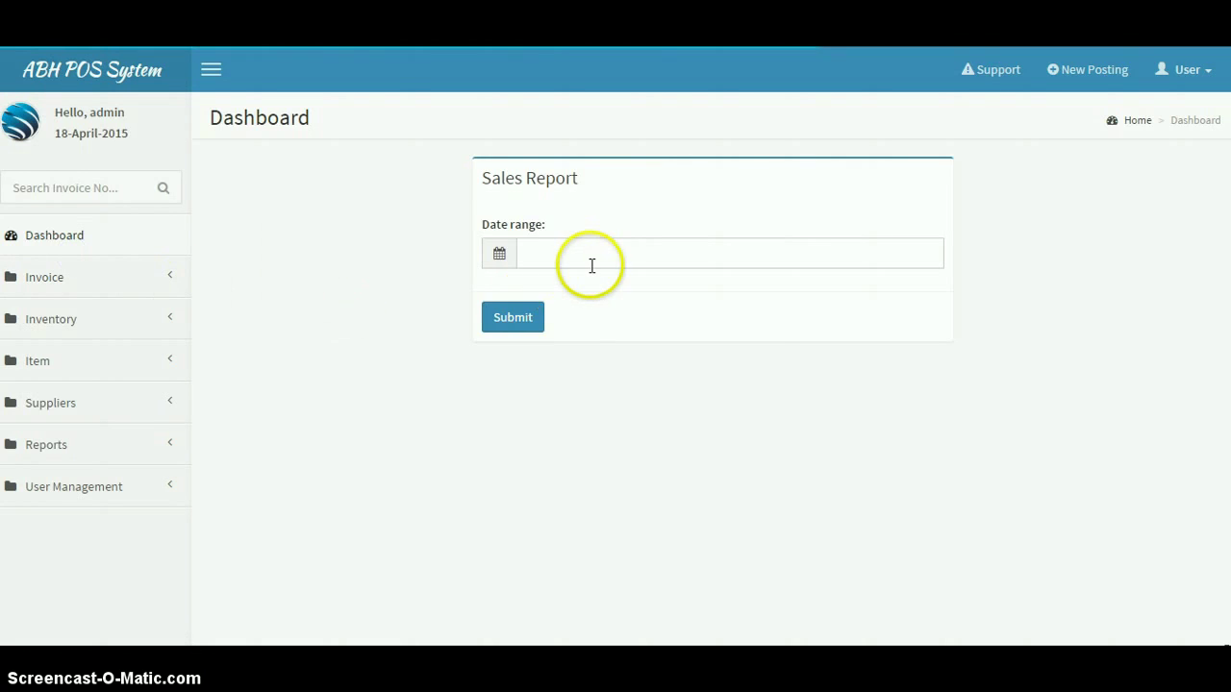
left_click(596, 260)
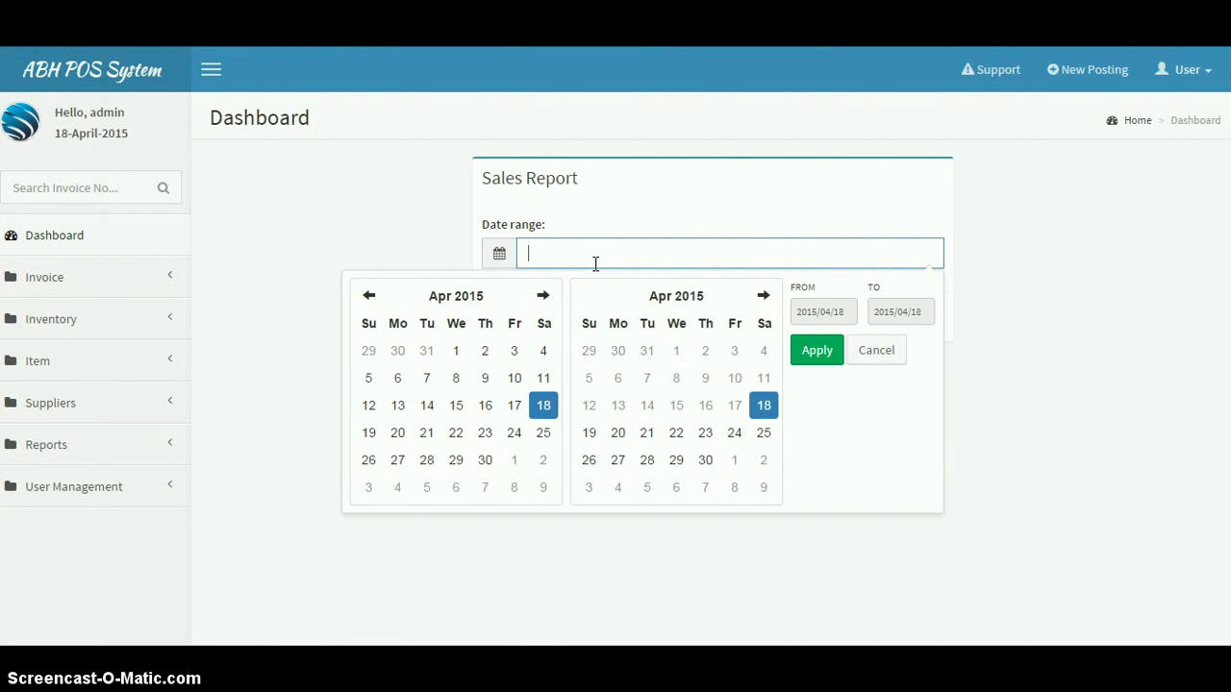
left_click(369, 298)
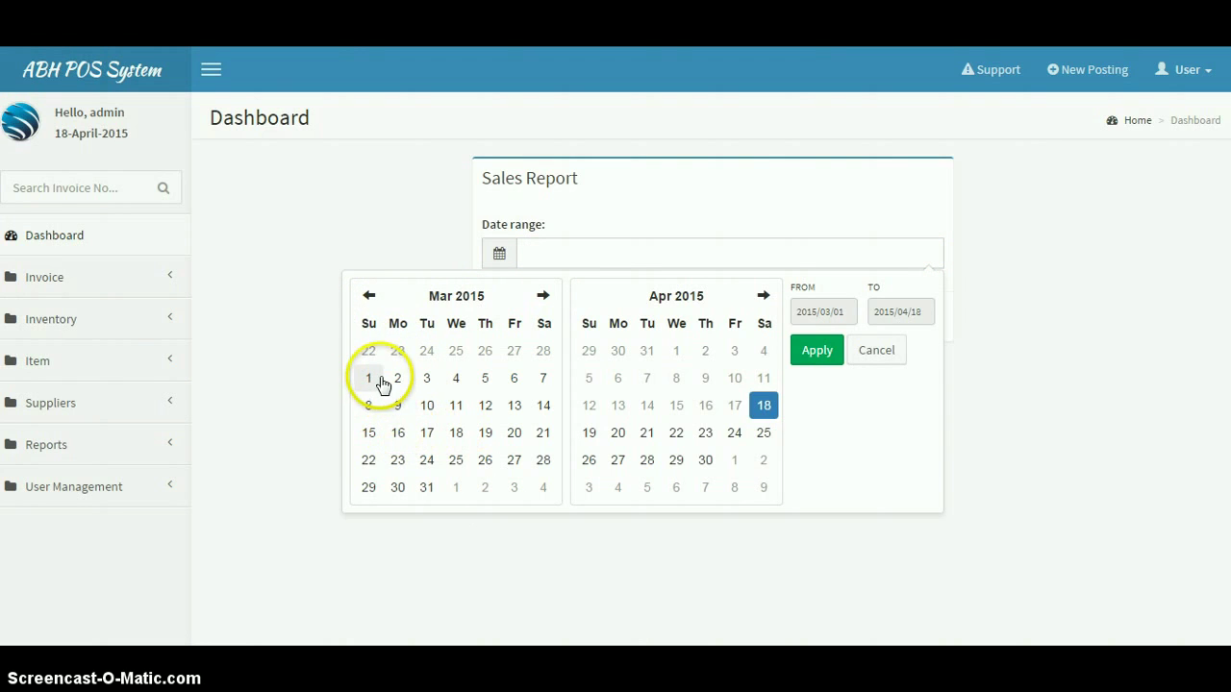
left_click(369, 432)
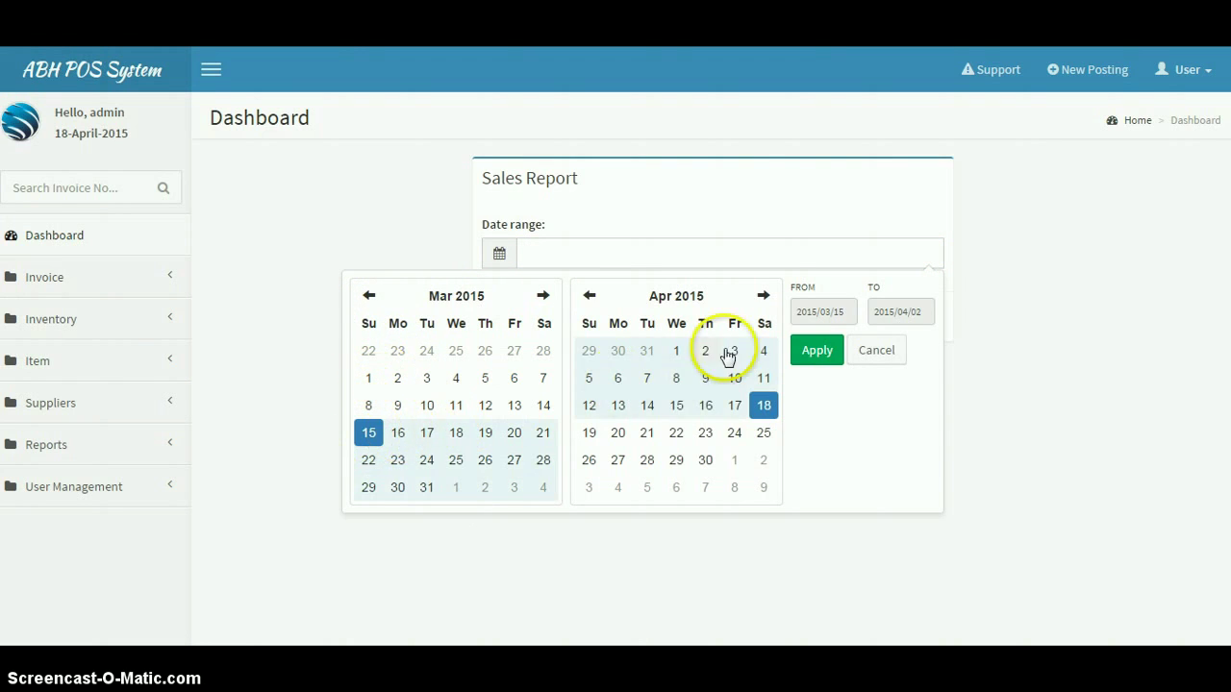
left_click(810, 352)
left_click(527, 317)
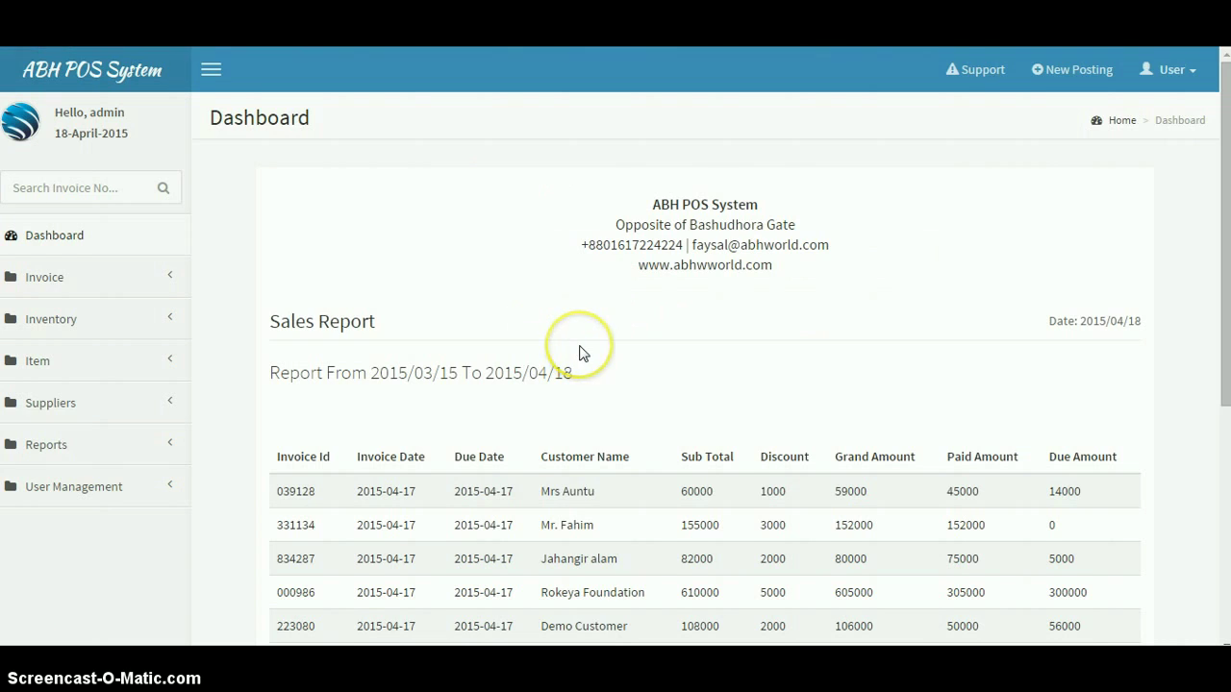
Review the invoices listed in the Sales Report and its total grand, paid and due amounts.
scroll(581, 353, "down", 3)
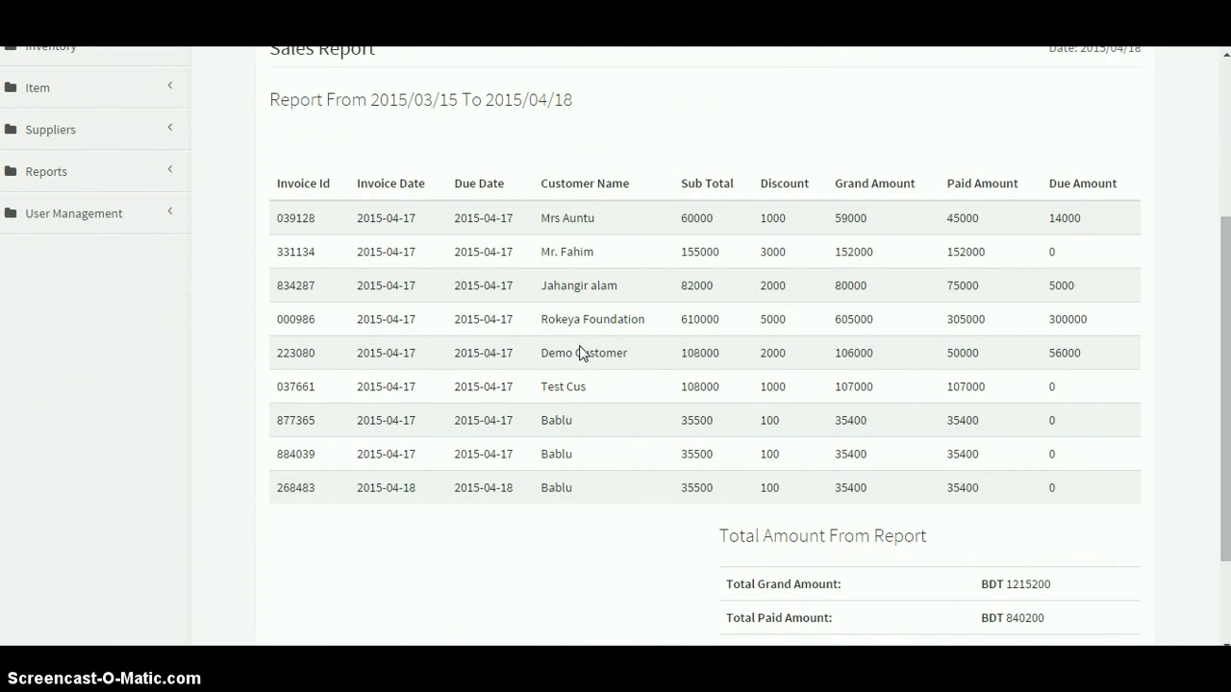
left_click(581, 343)
left_click(606, 355)
scroll(617, 387, "down", 3)
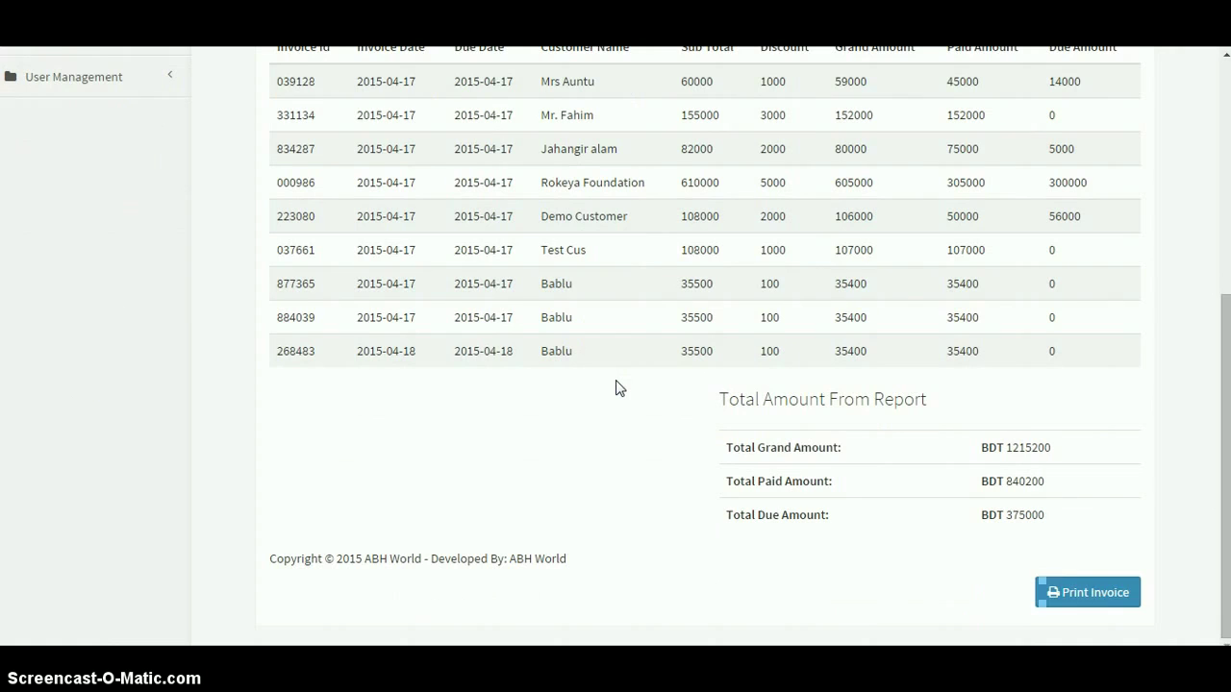
Generate an Accounts Report for the date range 2015/03/08 to 2015/04/18.
scroll(616, 387, "up", 4)
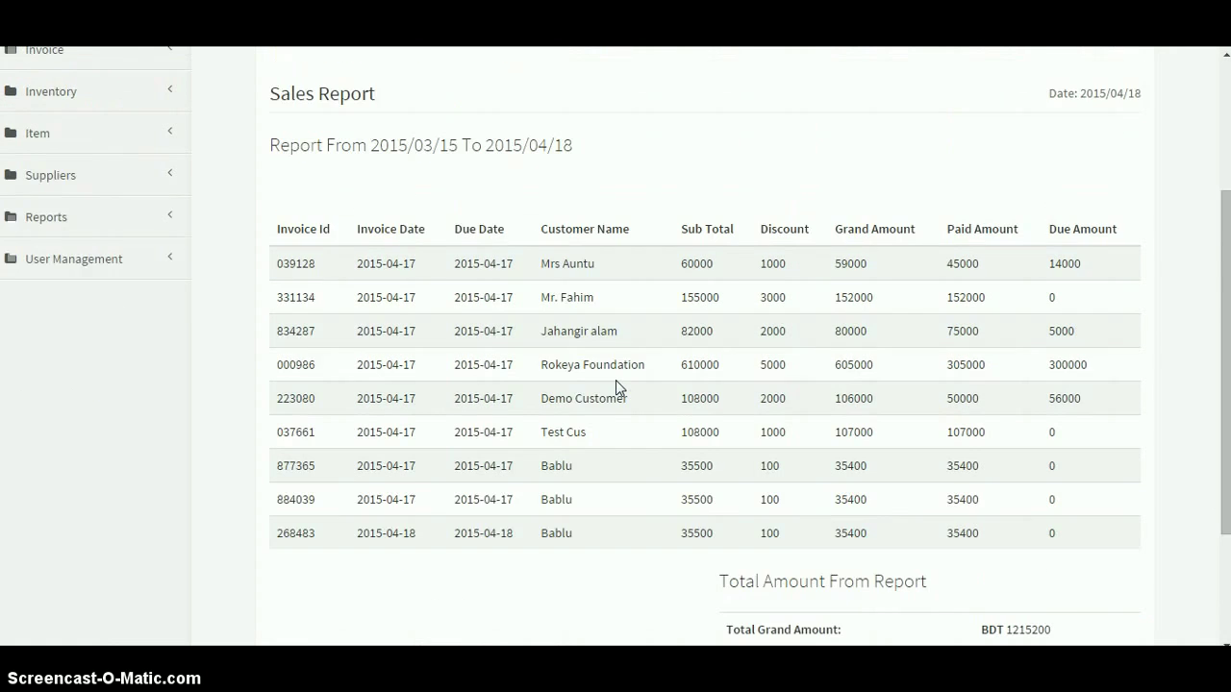
left_click(79, 404)
left_click(60, 461)
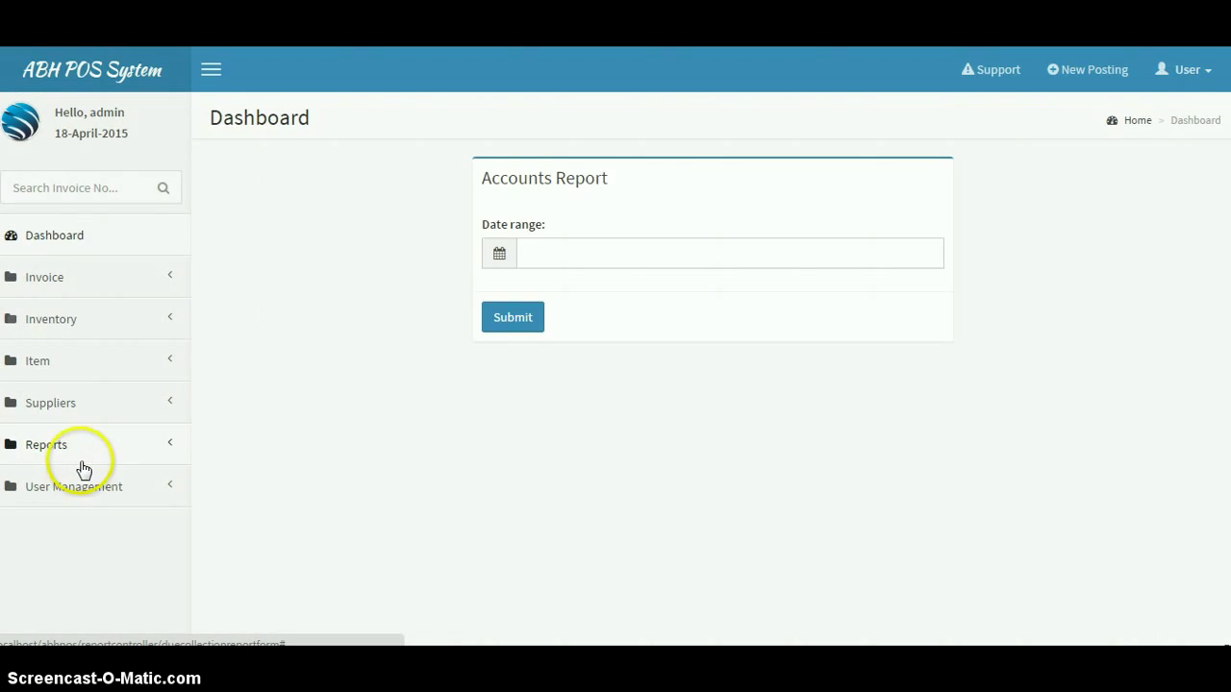
left_click(690, 254)
left_click(367, 300)
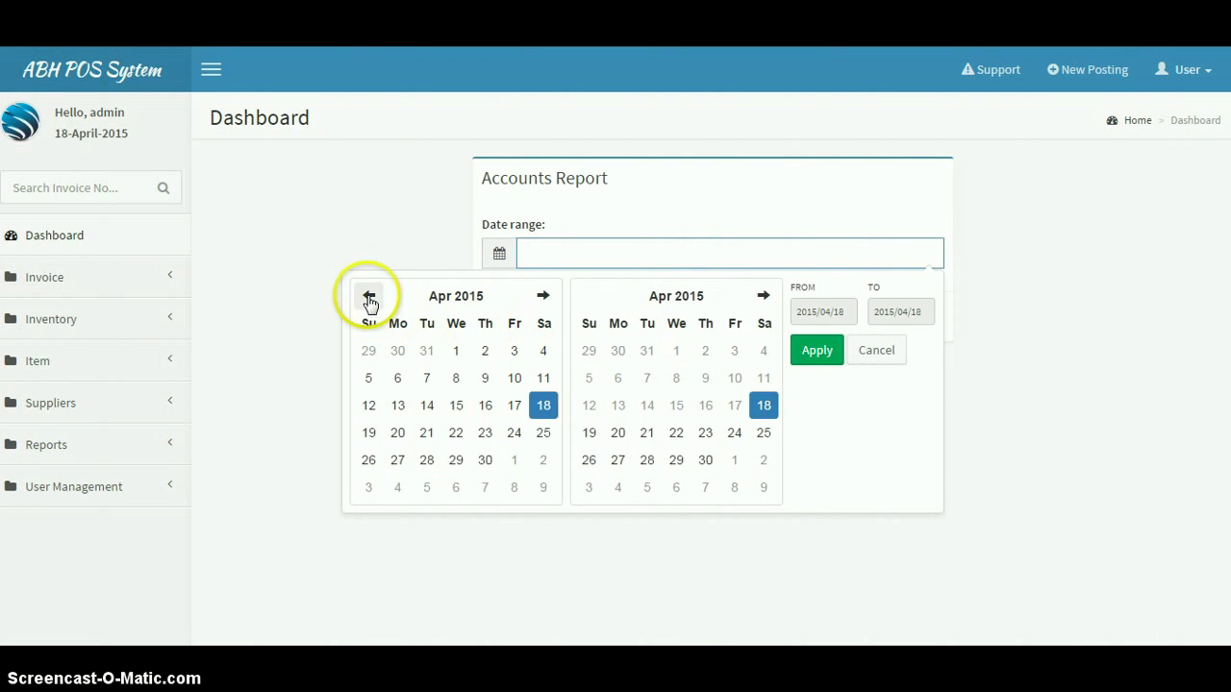
left_click(429, 404)
left_click(369, 406)
left_click(817, 352)
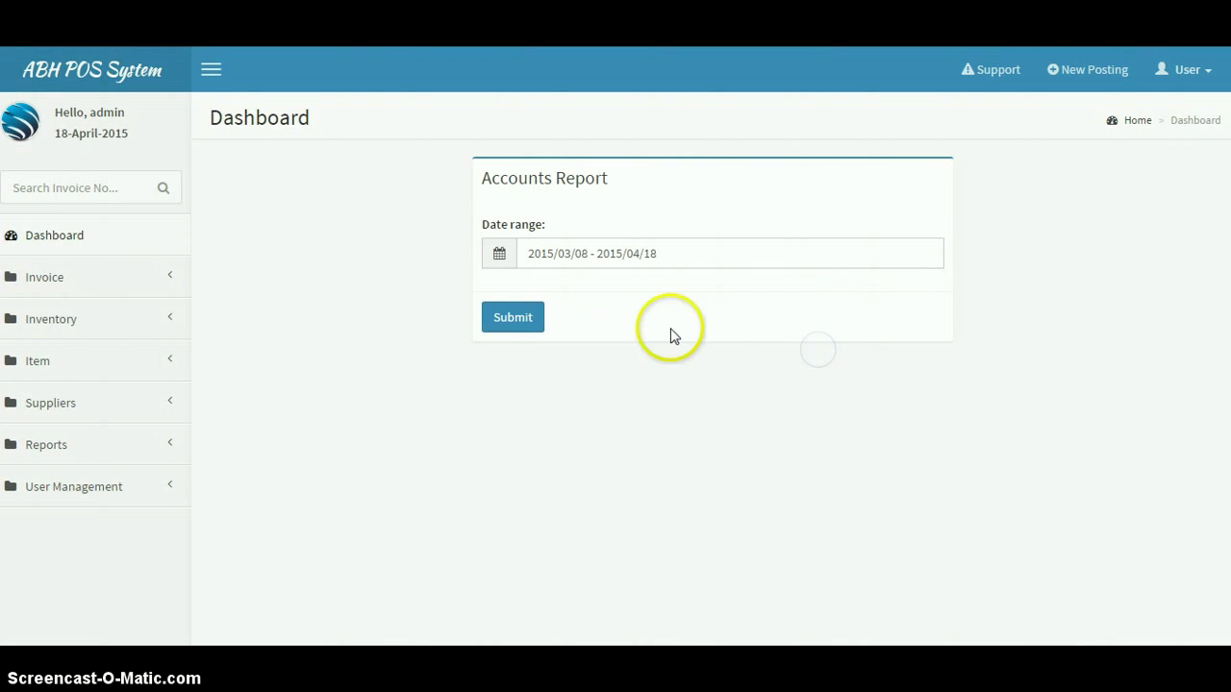
left_click(513, 317)
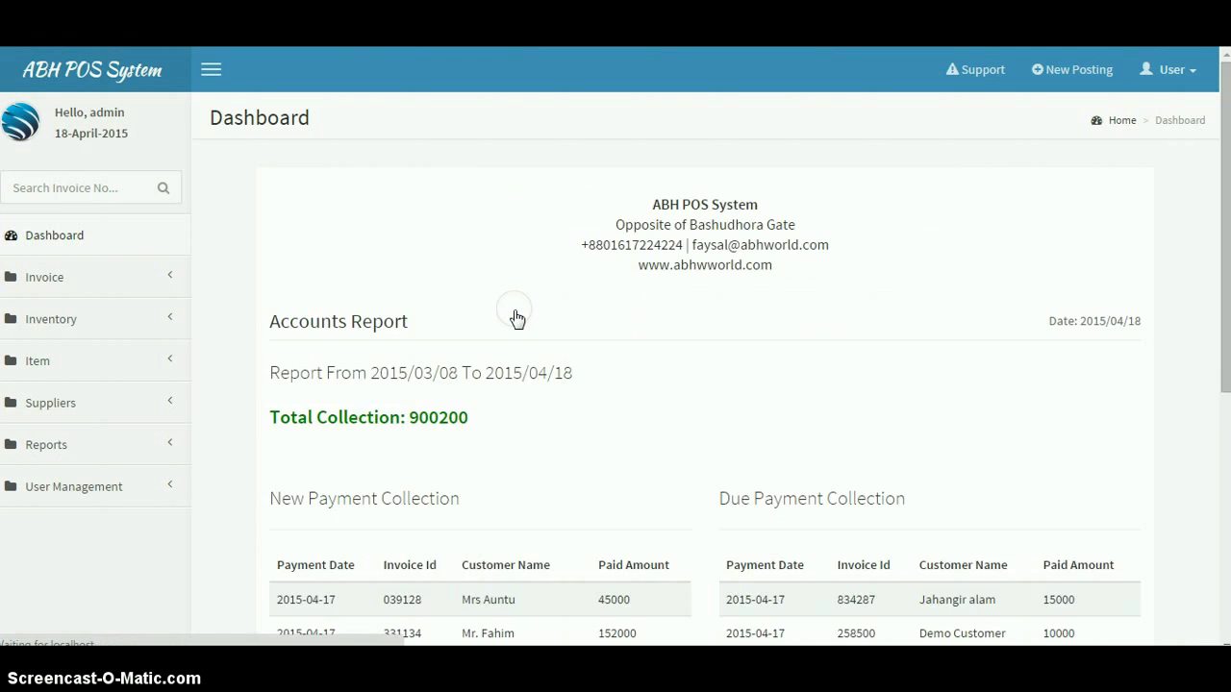
Examine the Accounts Report's date range, its New Payment Collection entries and their total paid amount.
scroll(565, 378, "down", 4)
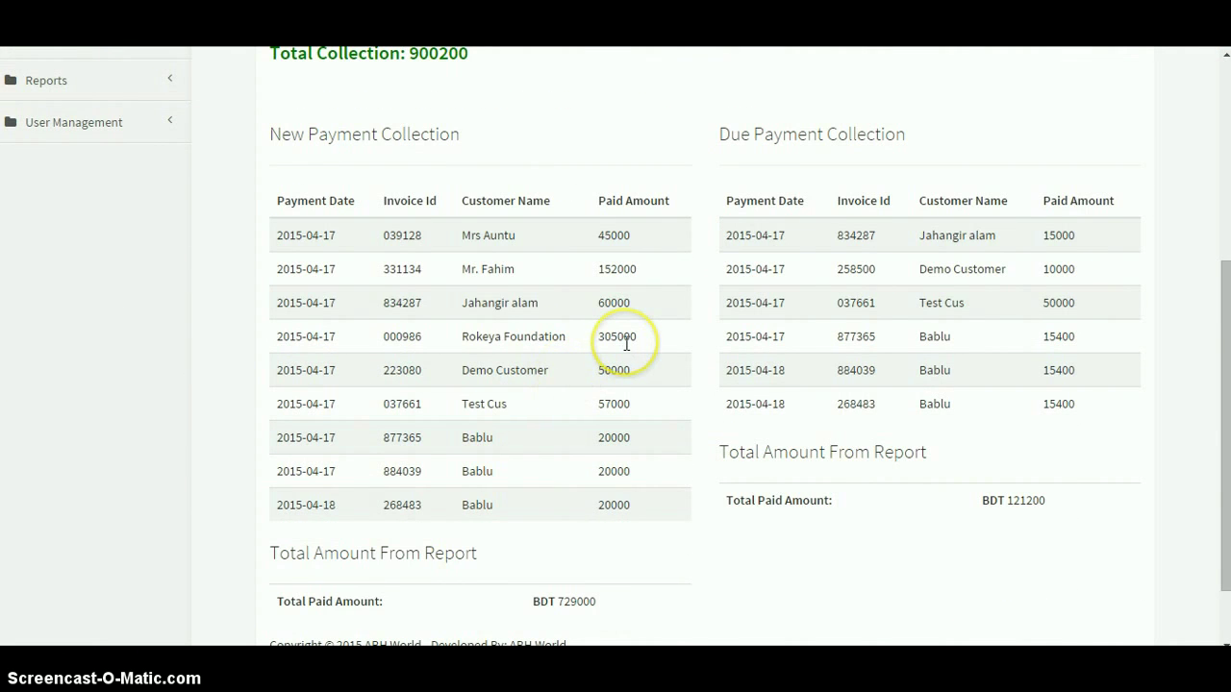
scroll(525, 171, "up", 1)
left_click_drag(423, 100, 538, 99)
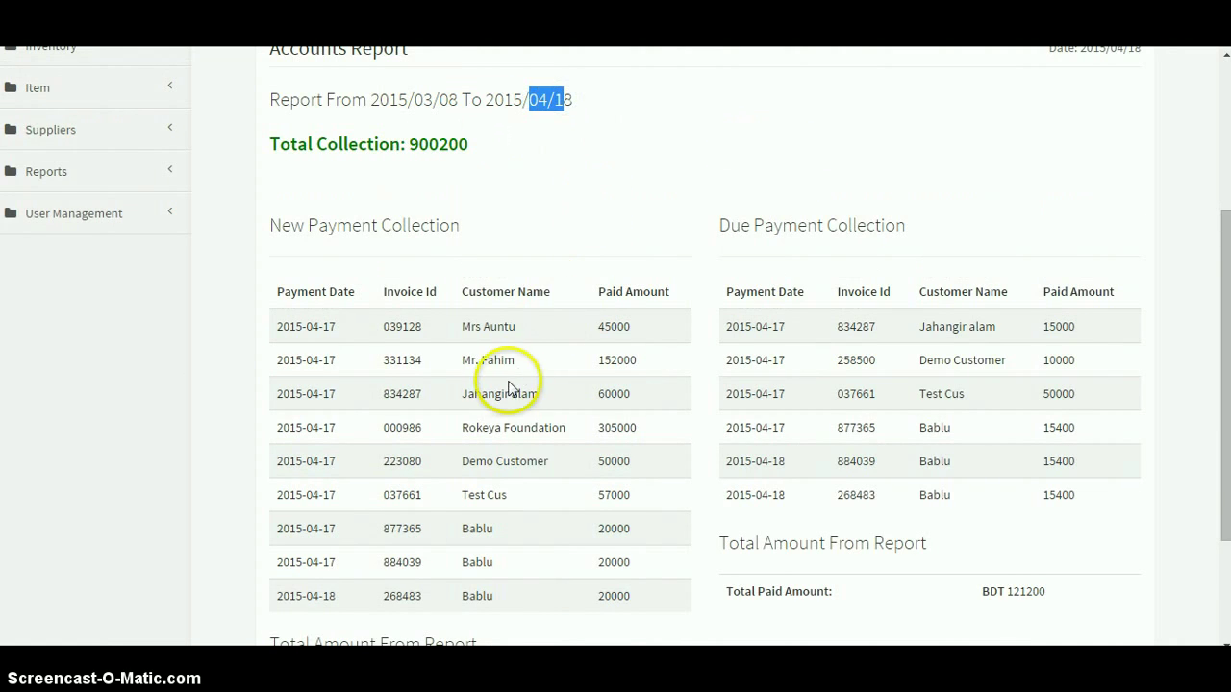
left_click_drag(285, 233, 468, 237)
scroll(476, 346, "down", 1)
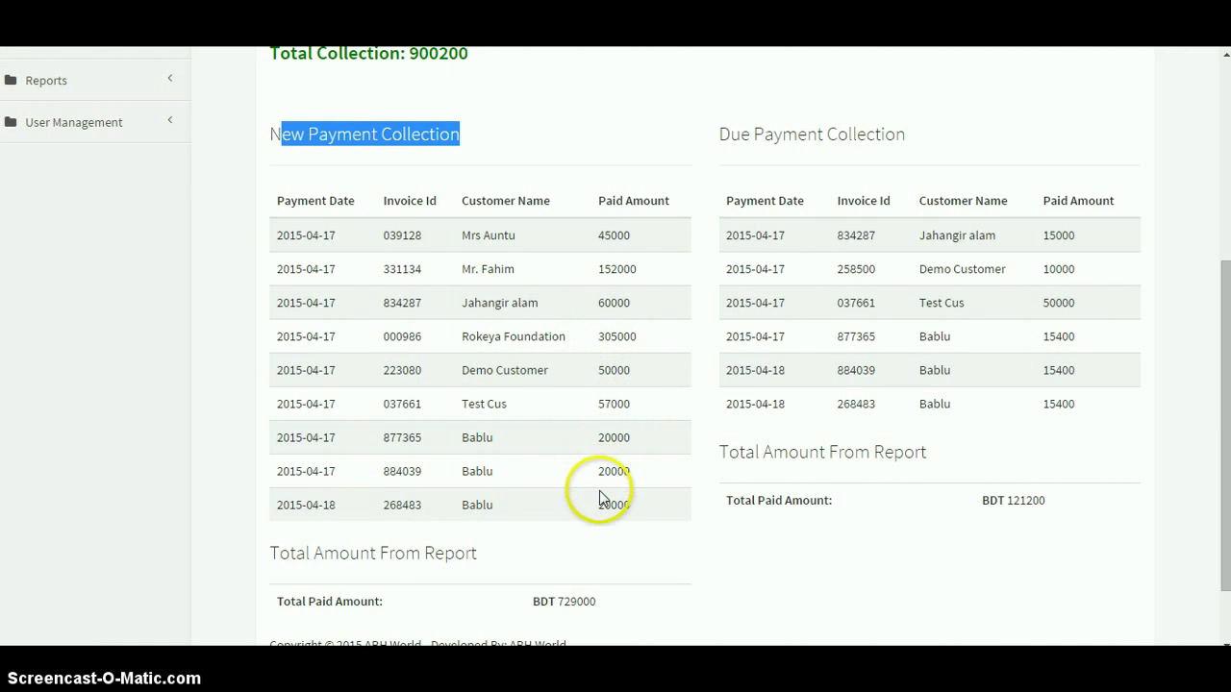
scroll(599, 525, "down", 2)
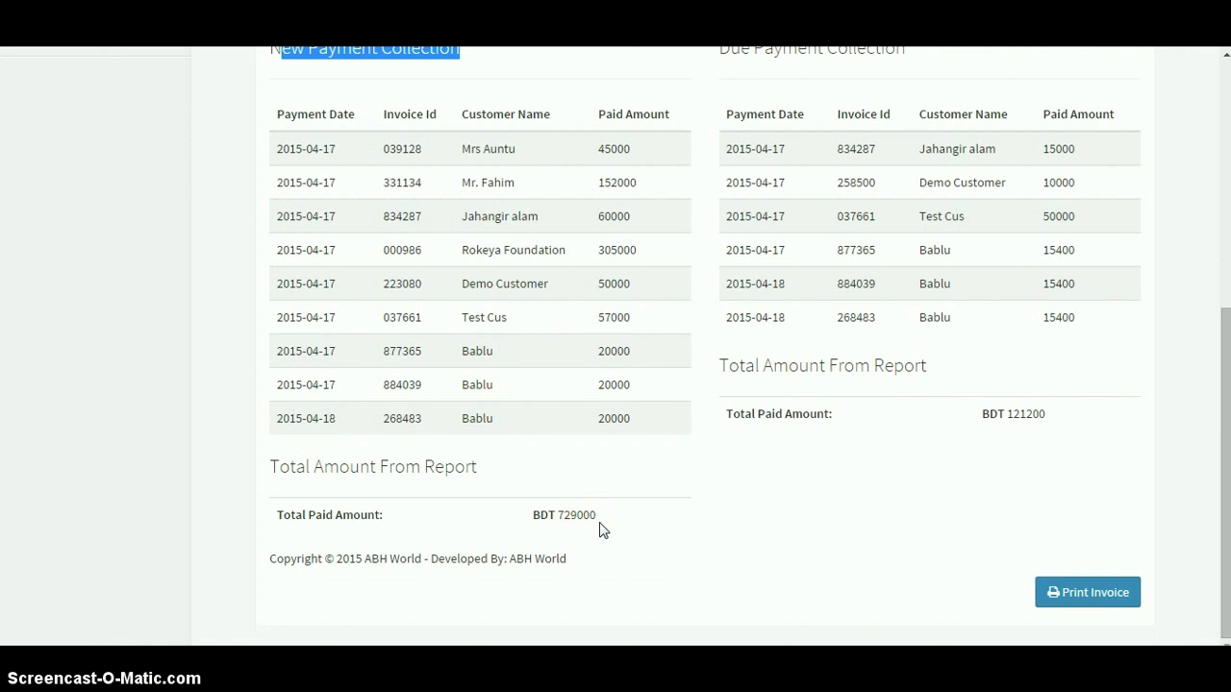
left_click(586, 516)
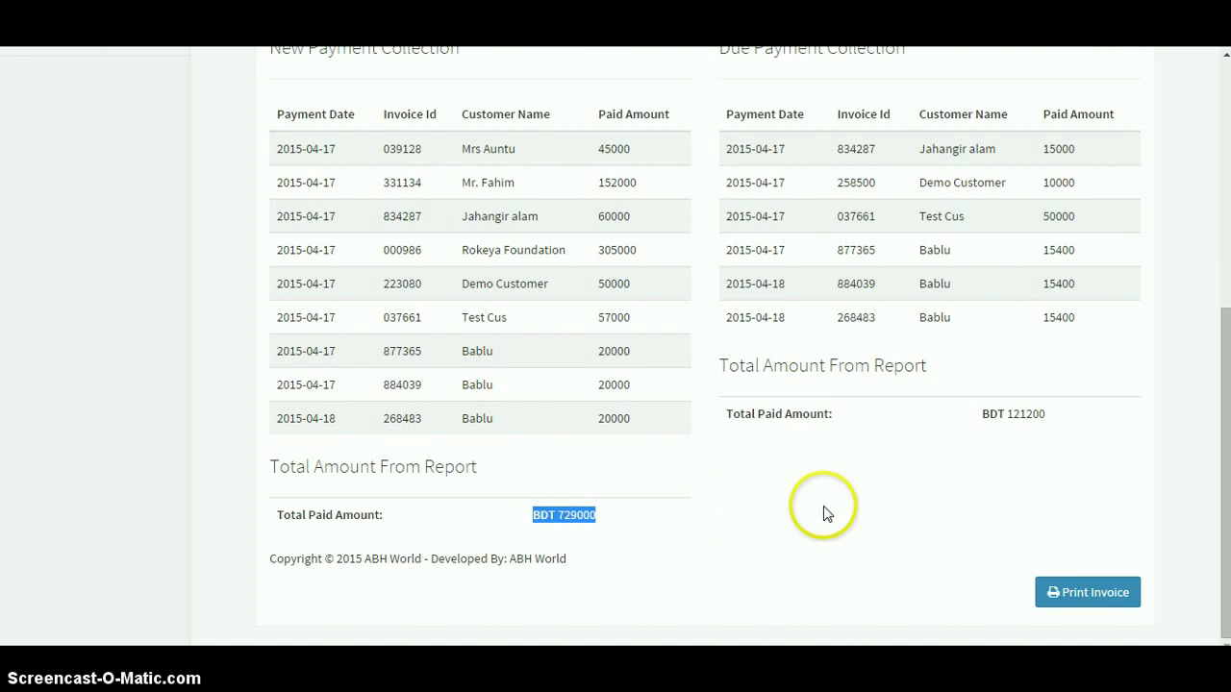
Check the report period again and review the Due Payment Collection entries and their total paid amount.
scroll(823, 511, "up", 2)
scroll(511, 199, "up", 2)
left_click_drag(415, 104, 577, 105)
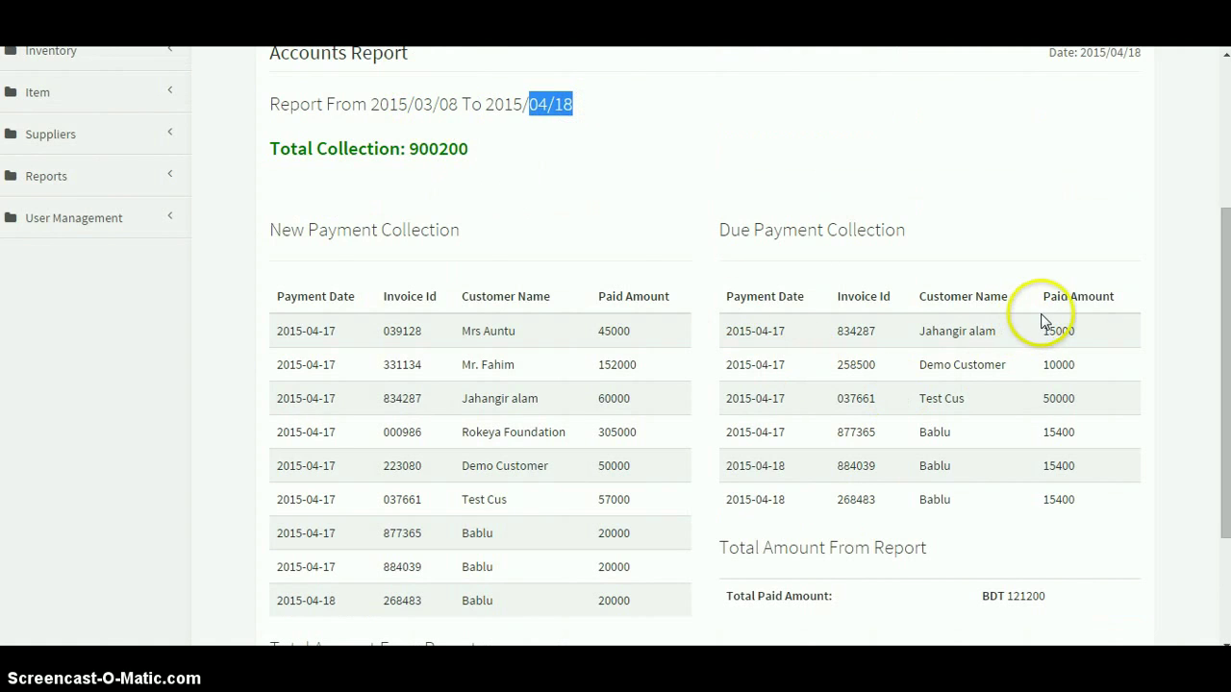
scroll(1058, 485, "down", 2)
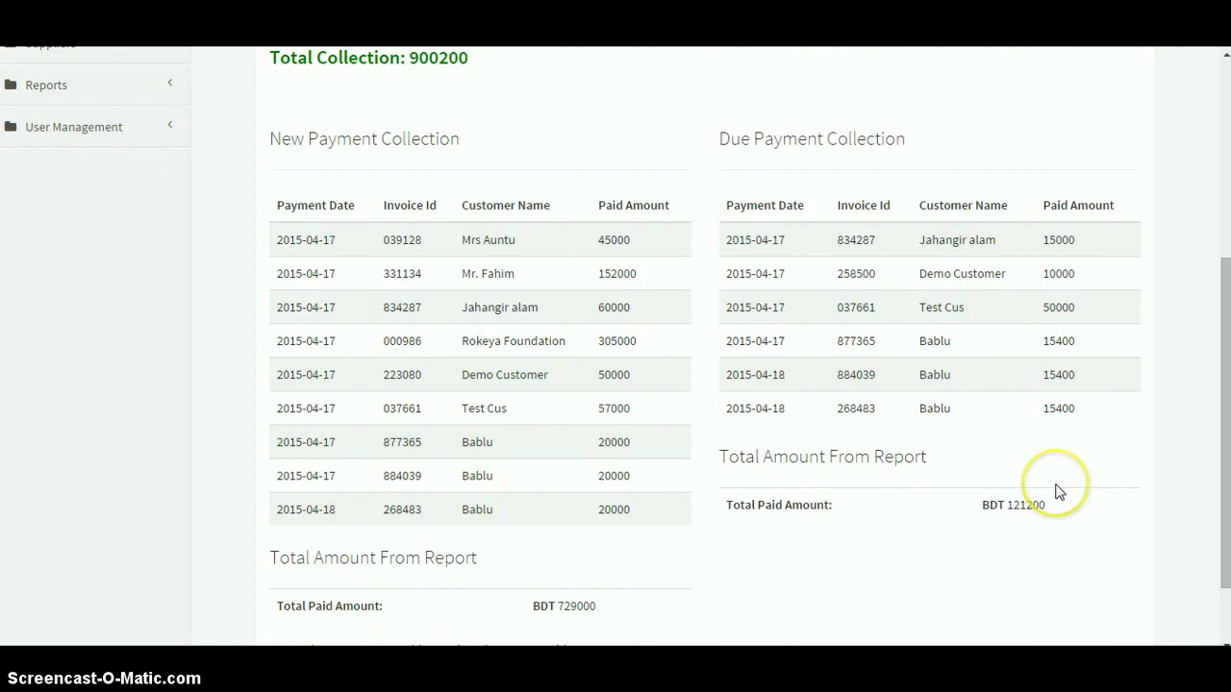
scroll(1059, 492, "down", 2)
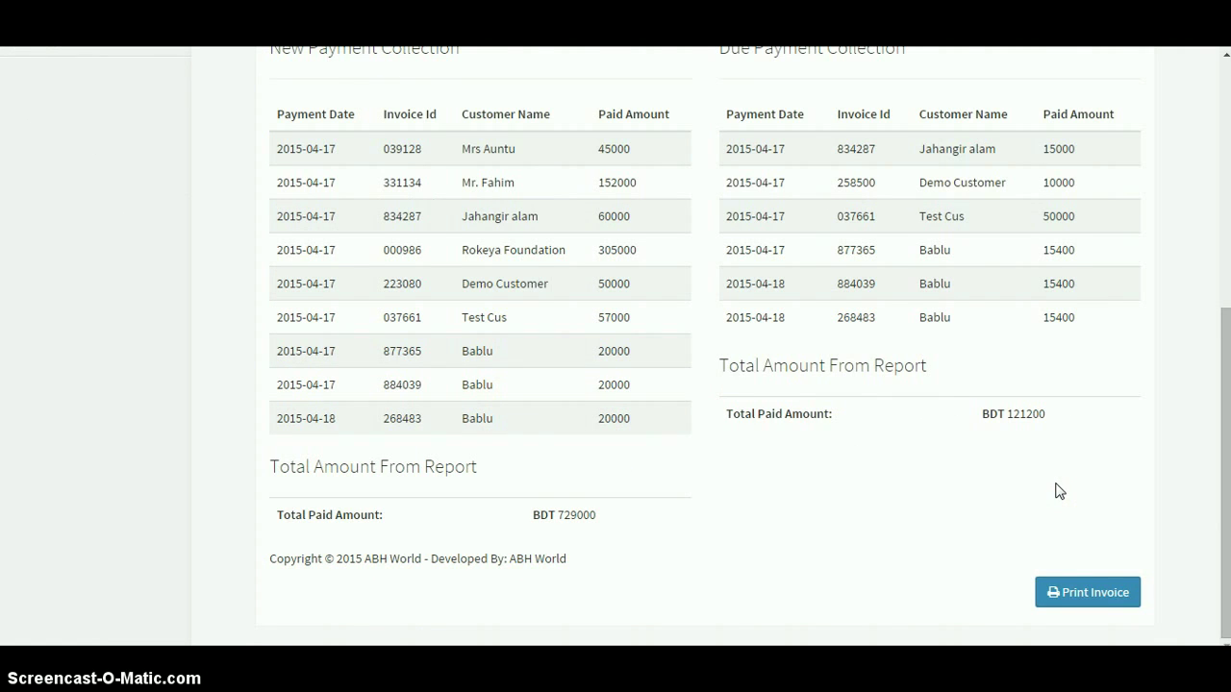
Check the Total Collection amount in the Accounts Report's heading area.
scroll(1058, 492, "up", 6)
left_click_drag(471, 241, 432, 189)
left_click_drag(428, 241, 459, 241)
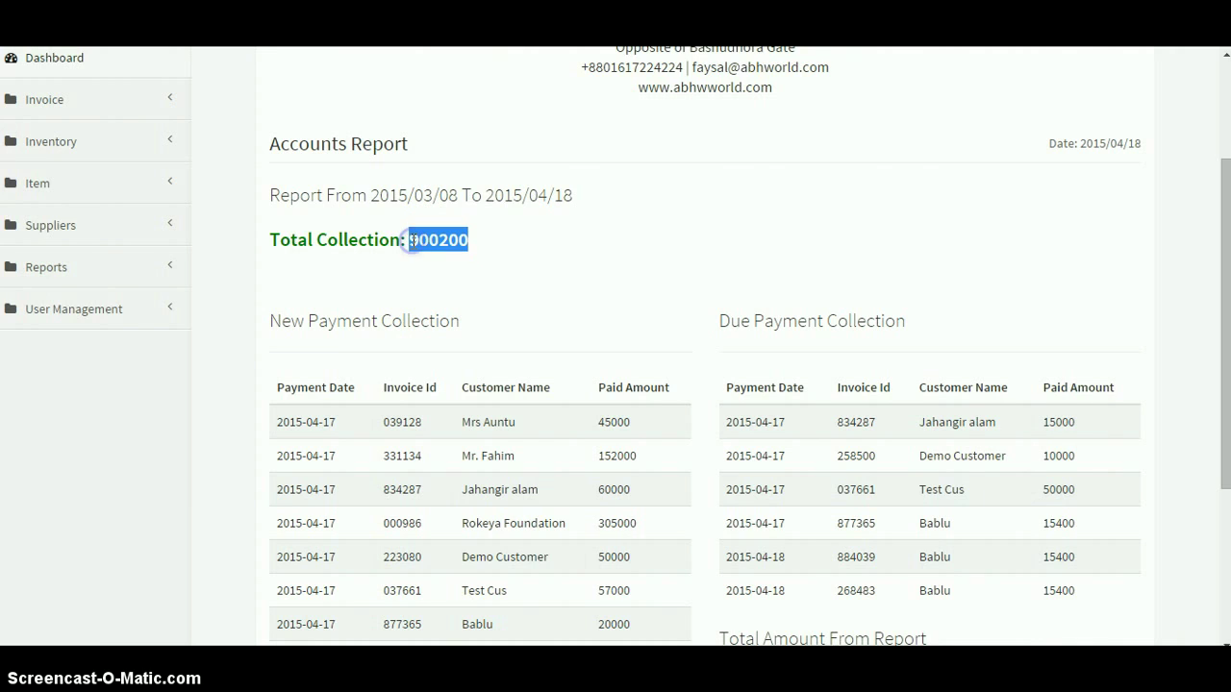
left_click(486, 262)
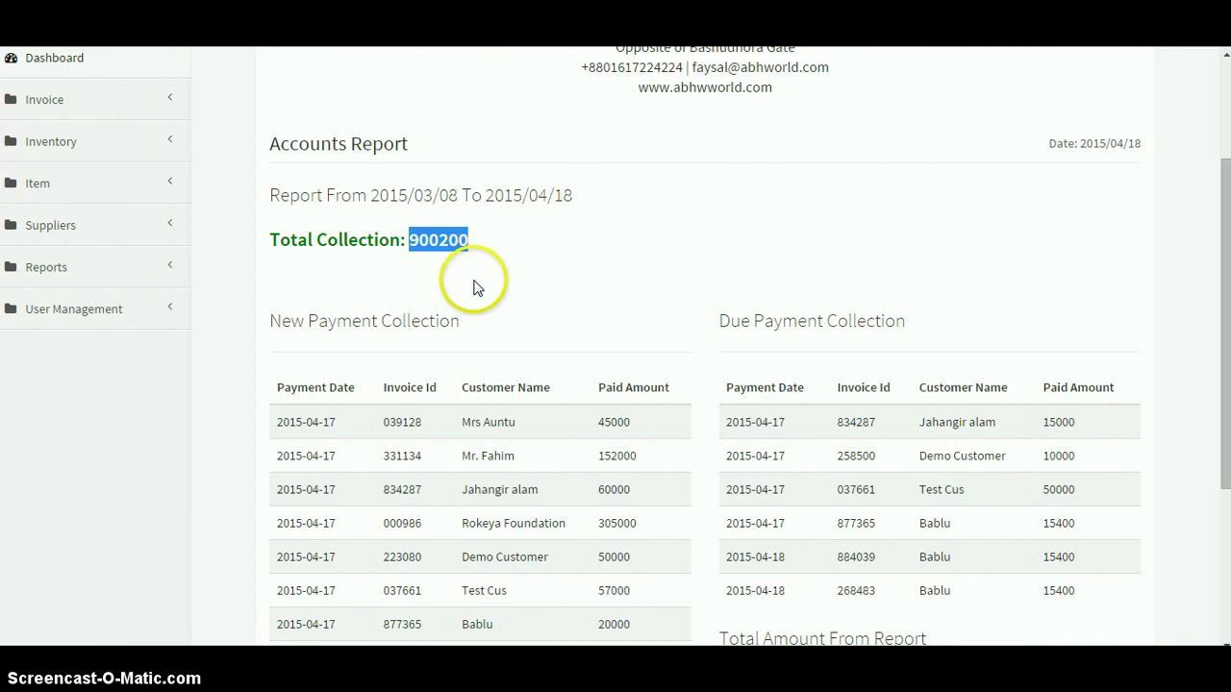
Open the Master Inventory Report, check the current balances and view the individual report for Desktop PC.
left_click(133, 278)
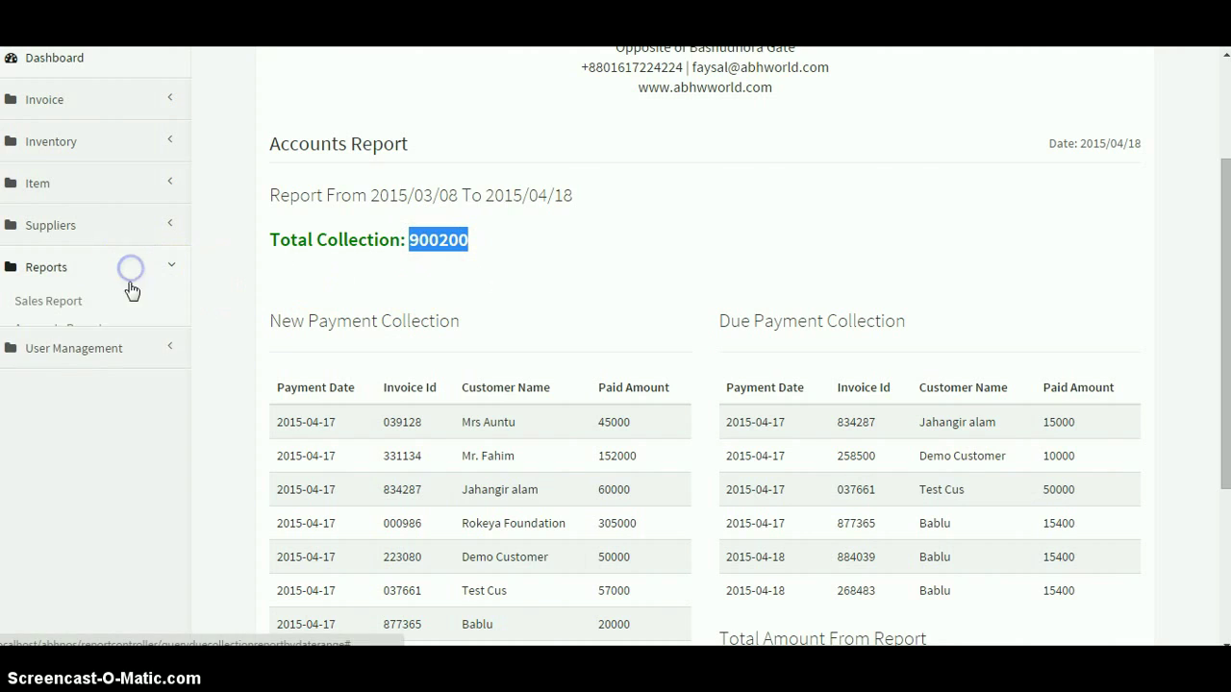
left_click(93, 359)
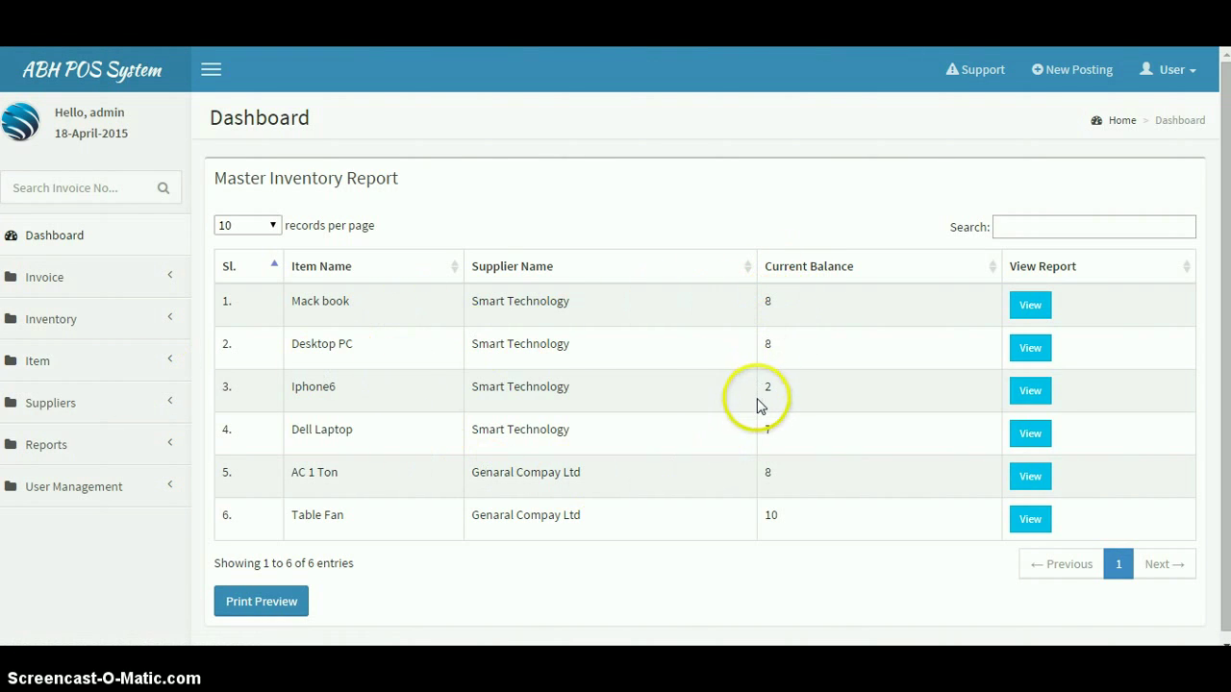
left_click_drag(765, 347, 783, 346)
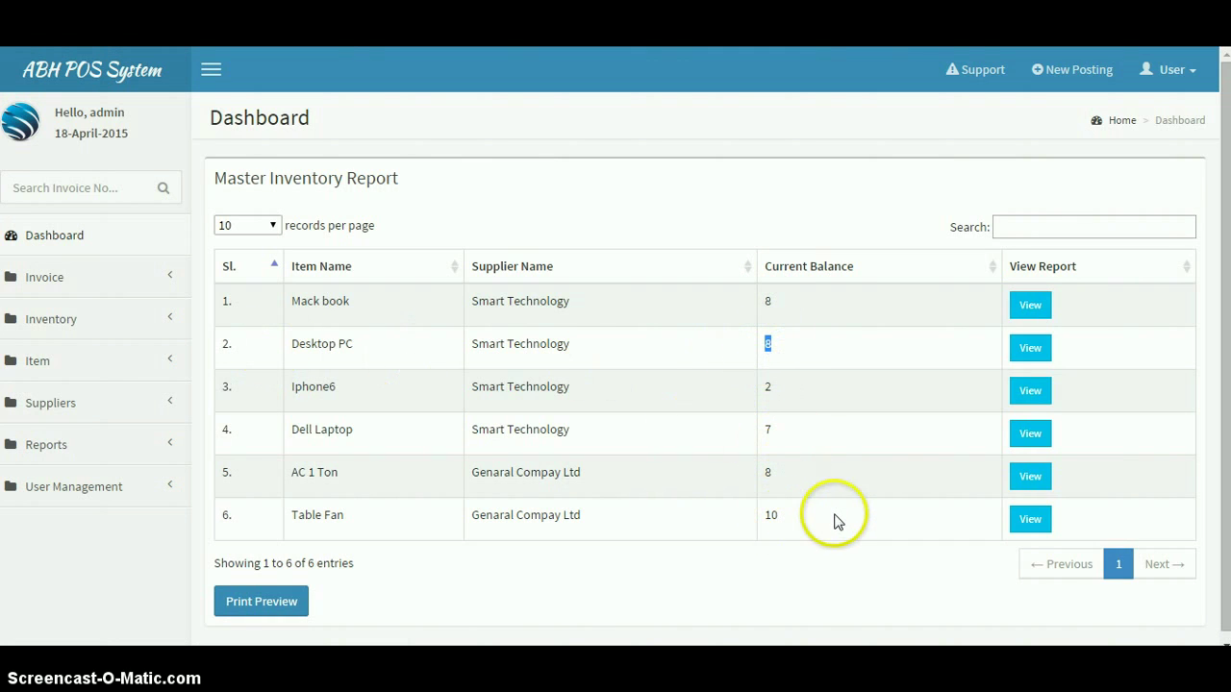
left_click(1029, 348)
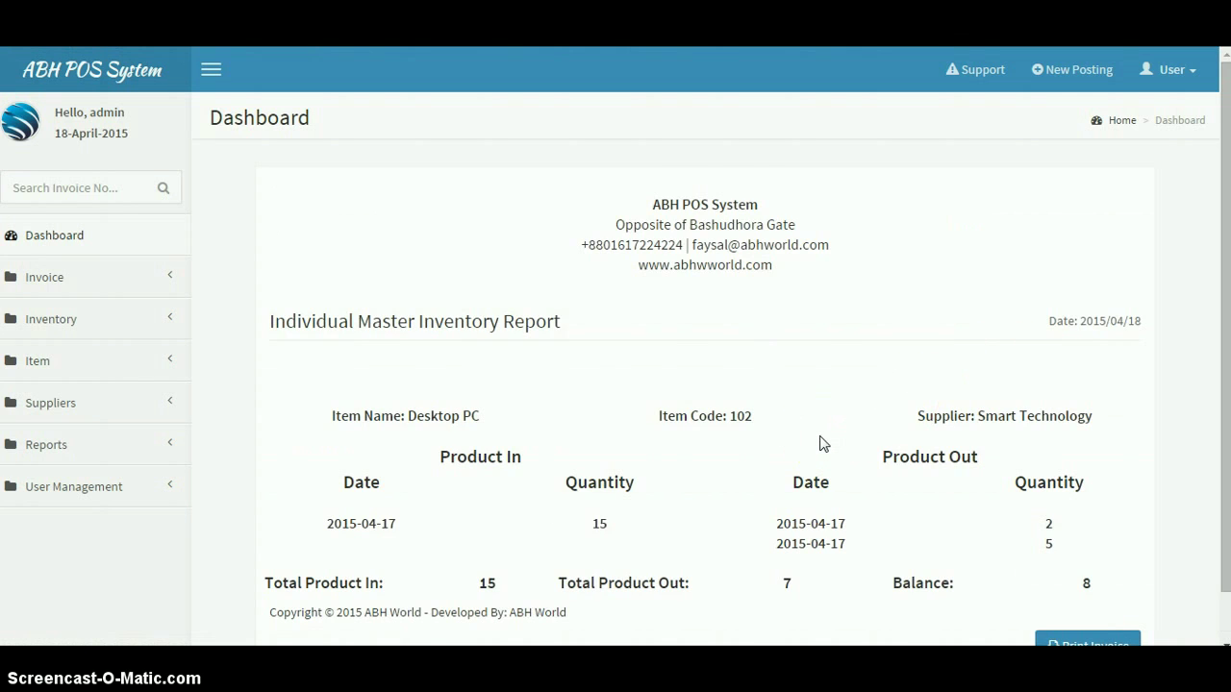
scroll(823, 443, "down", 1)
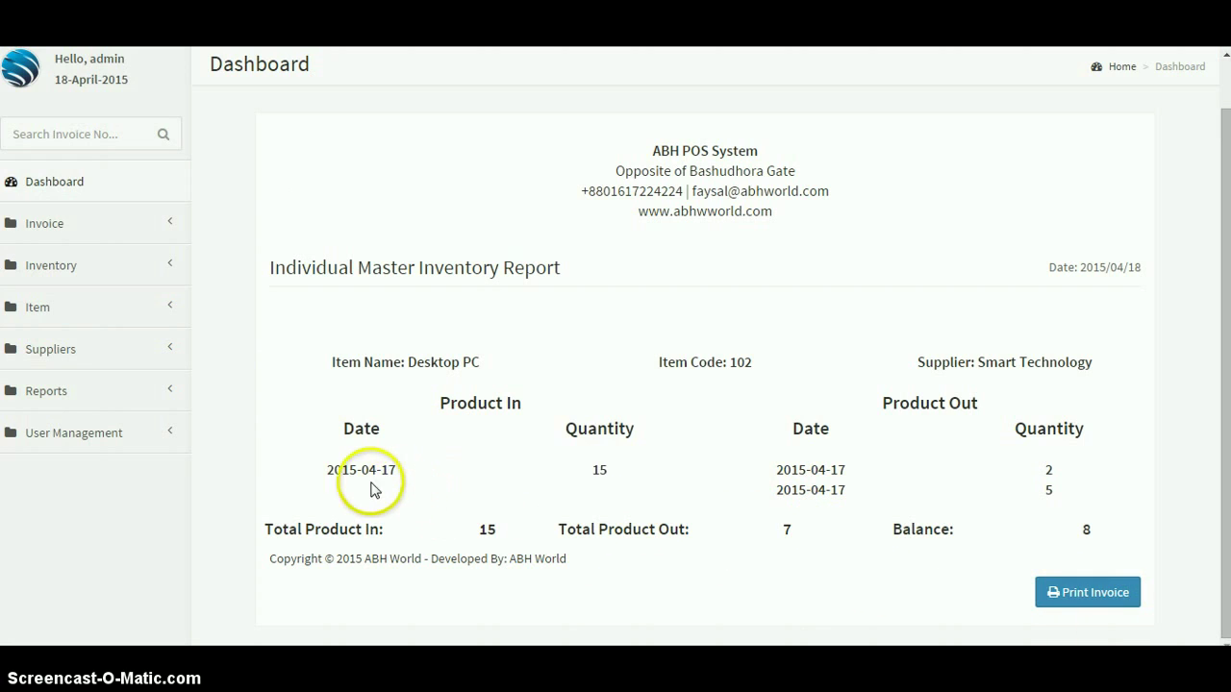
Generate the Profit & Loss Report for the date range 2015/03/01 to 2015/04/19.
left_click(133, 395)
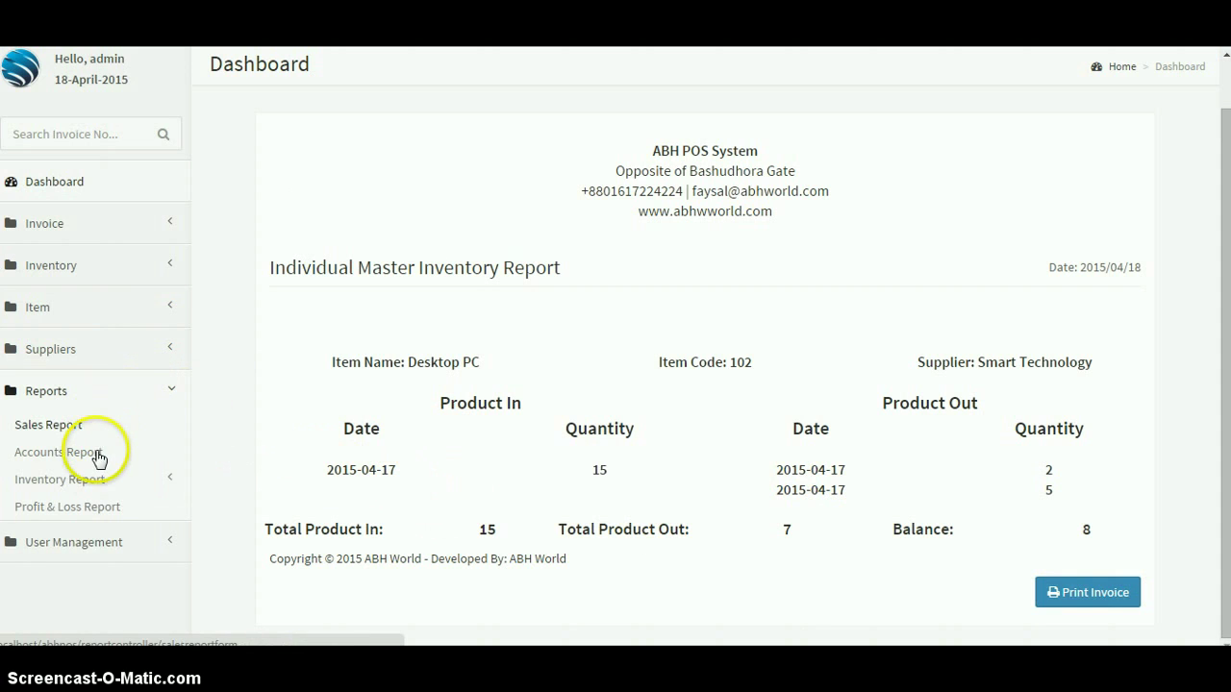
scroll(438, 302, "up", 1)
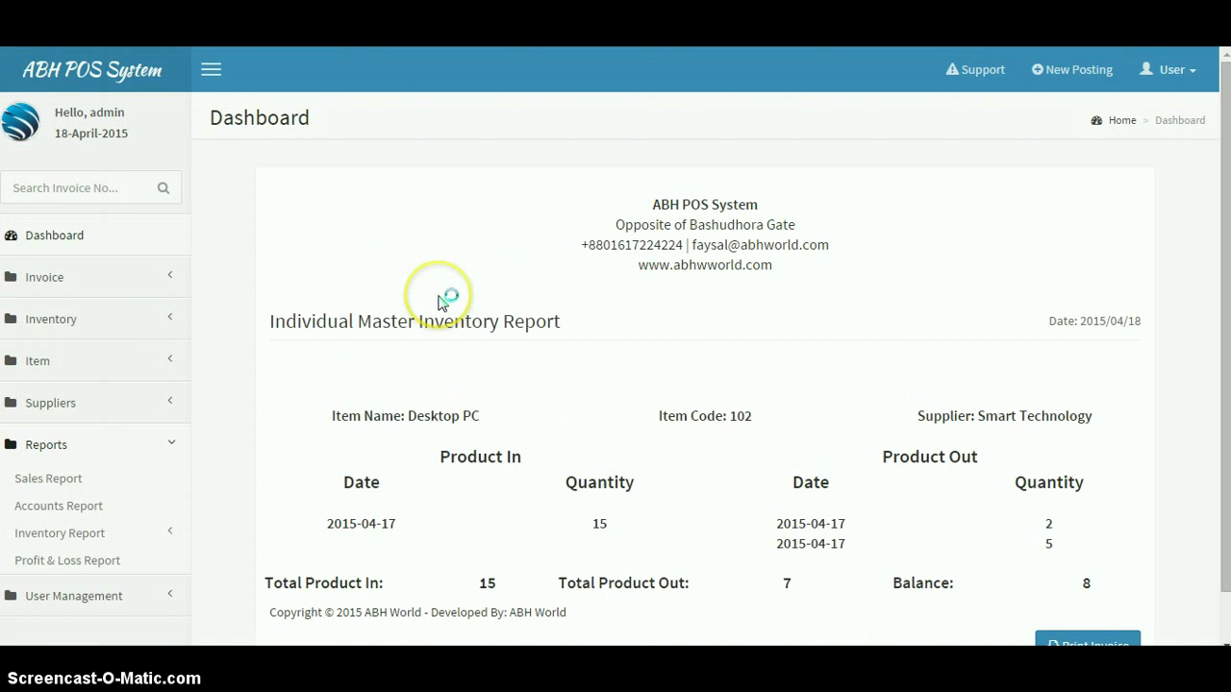
scroll(439, 302, "down", 1)
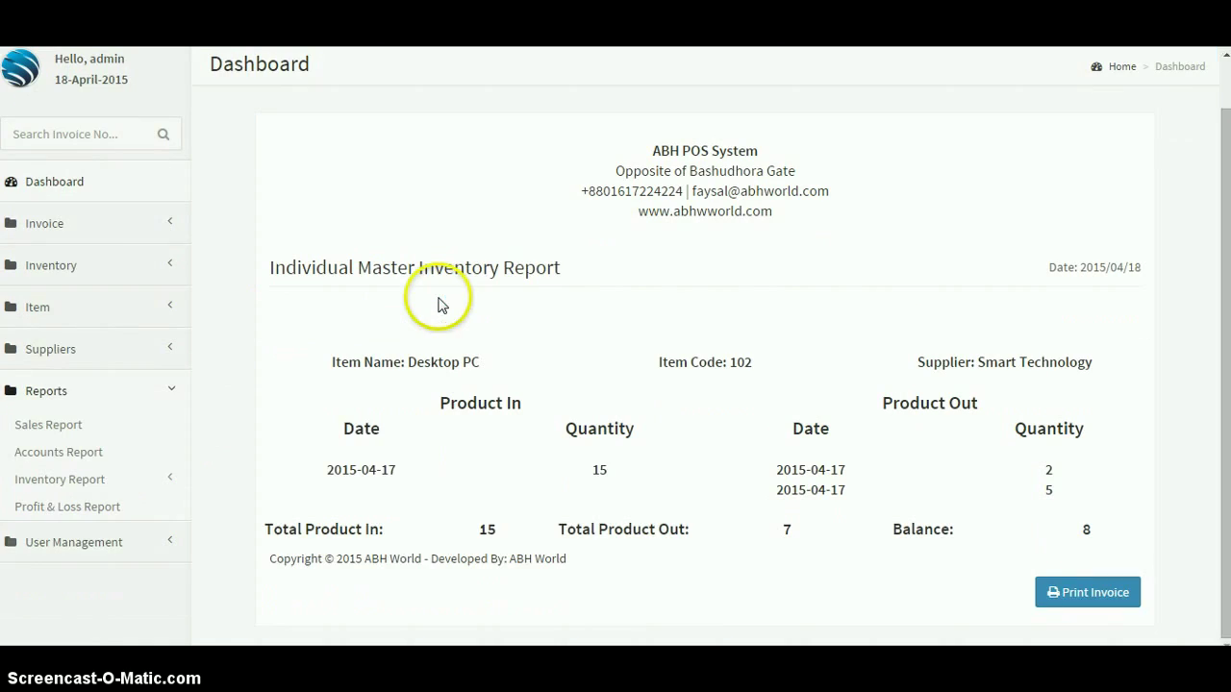
left_click(70, 508)
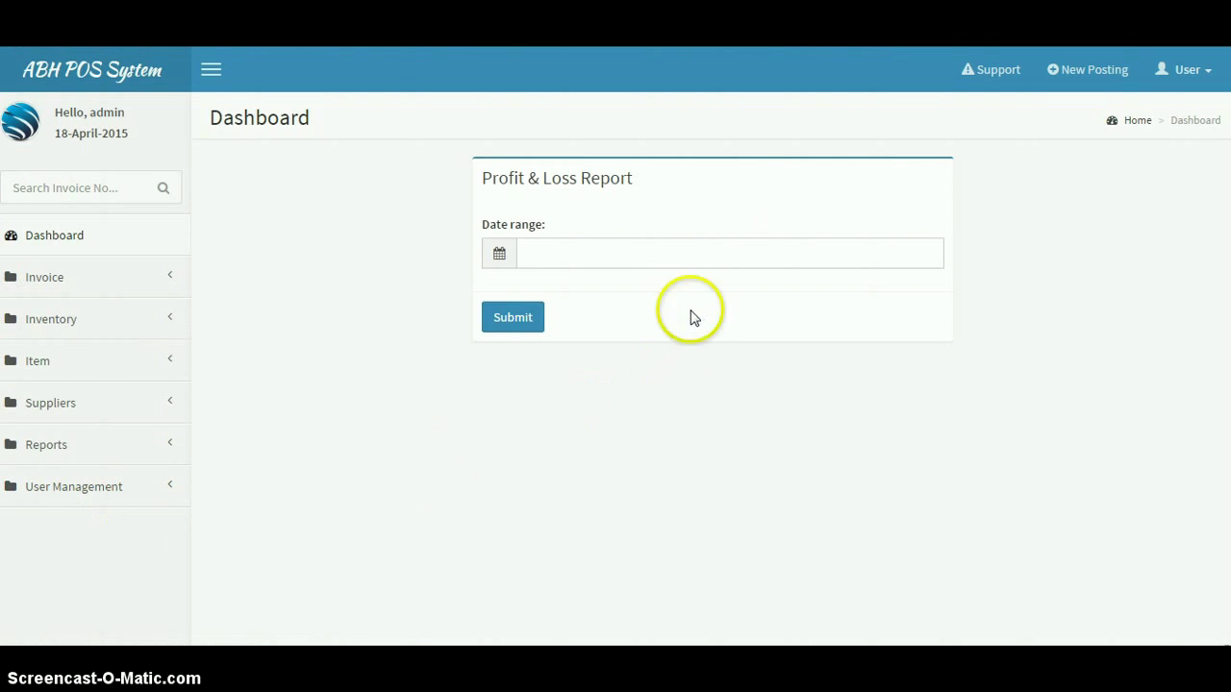
left_click(674, 259)
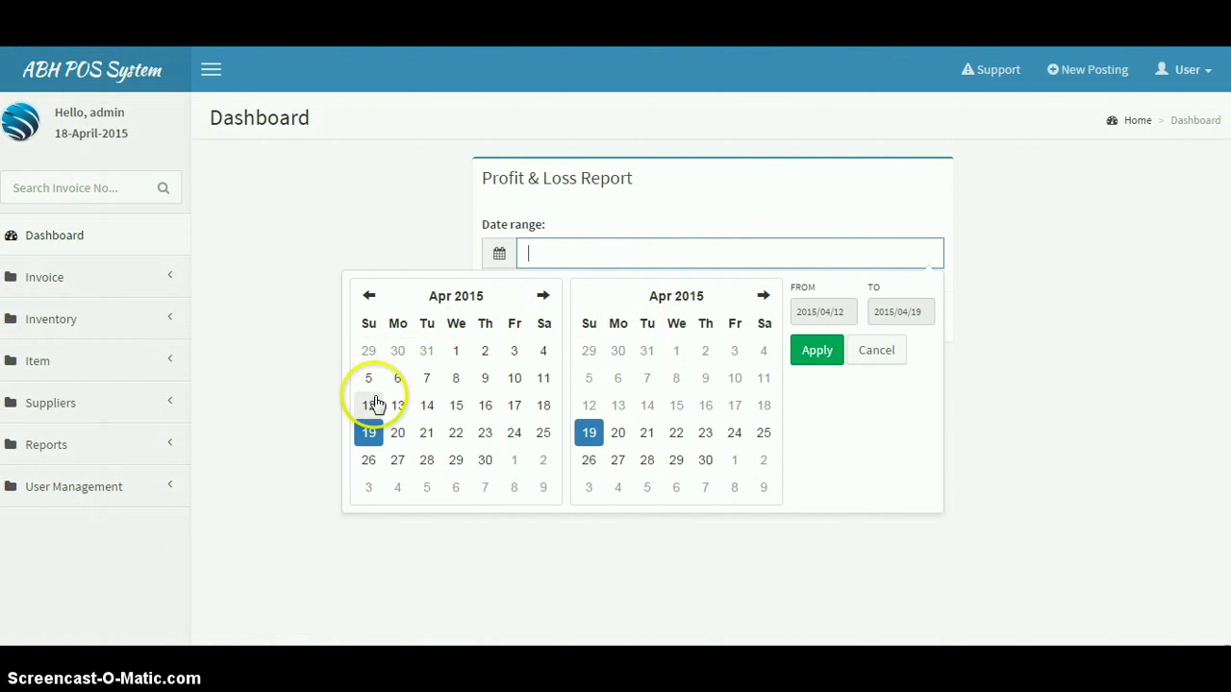
left_click(369, 297)
left_click(374, 381)
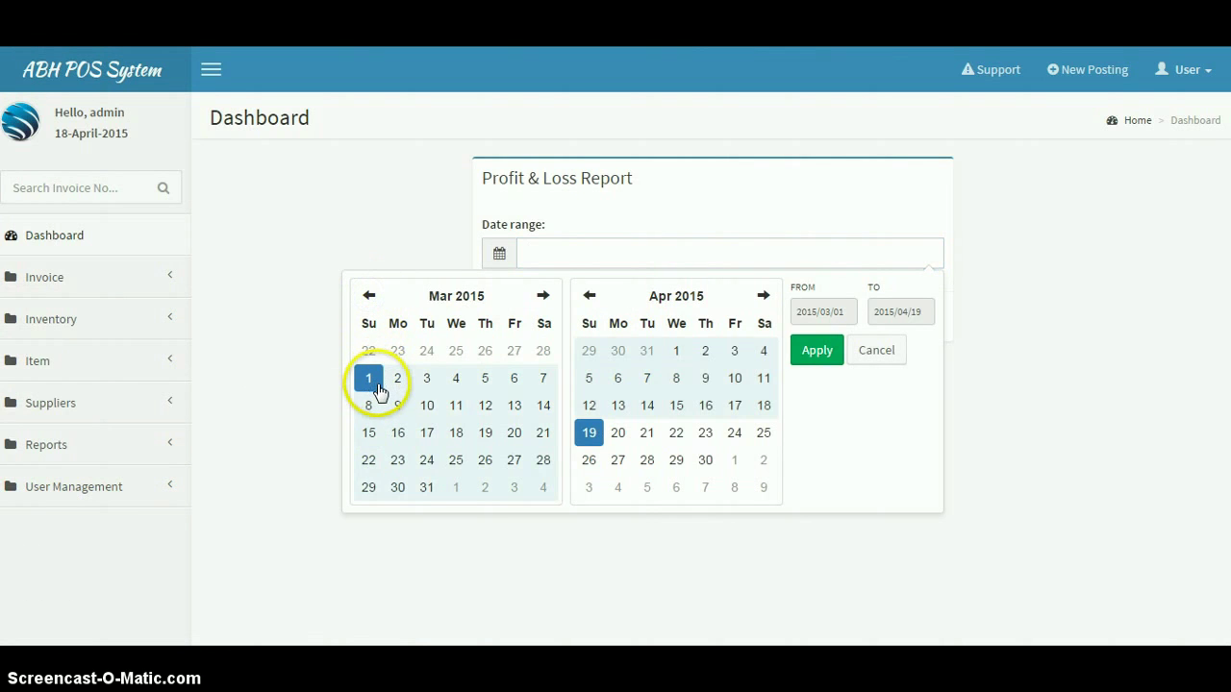
left_click(817, 351)
left_click(500, 317)
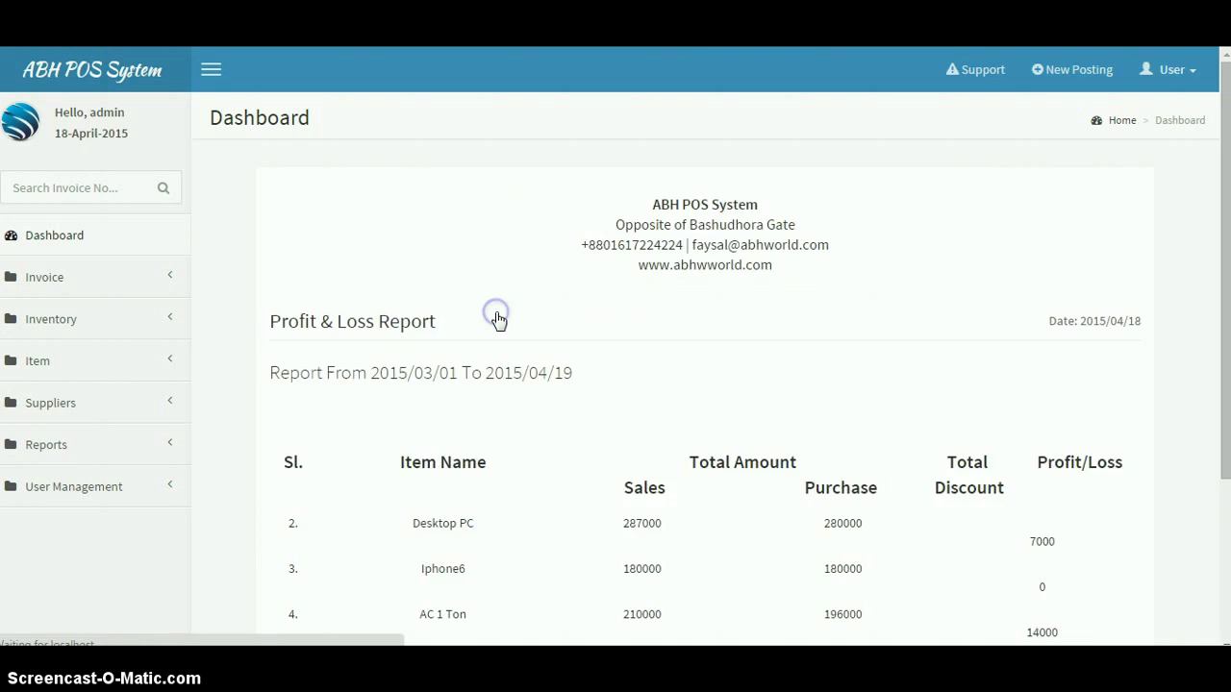
Examine the Dell Laptop's sales and purchase amounts and the Grand Total row in the Profit & Loss Report.
scroll(586, 432, "down", 2)
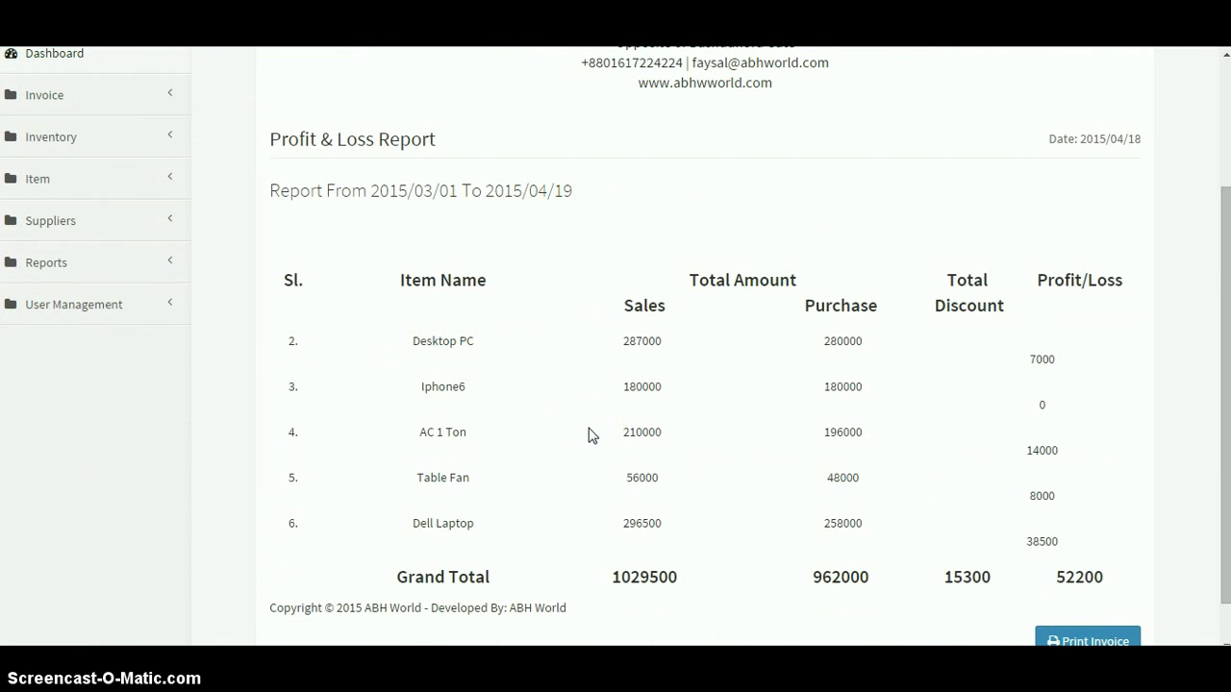
left_click_drag(622, 523, 667, 526)
left_click_drag(820, 523, 871, 530)
left_click_drag(941, 578, 602, 578)
scroll(612, 571, "down", 1)
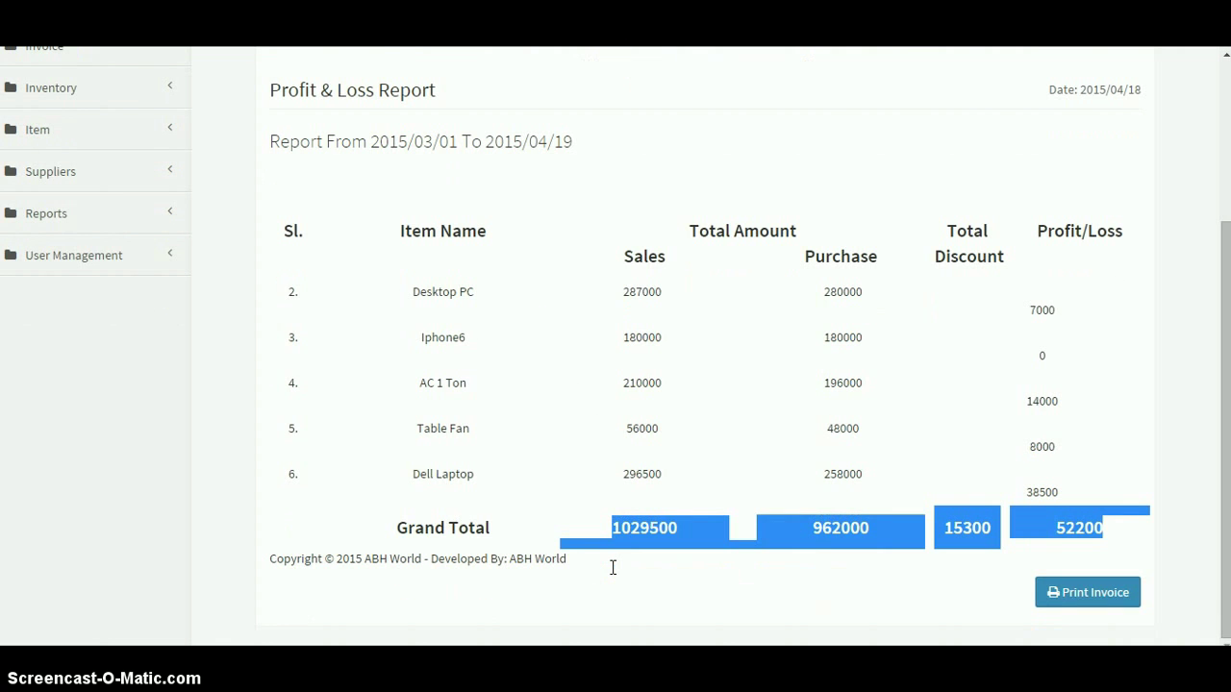
left_click(663, 530)
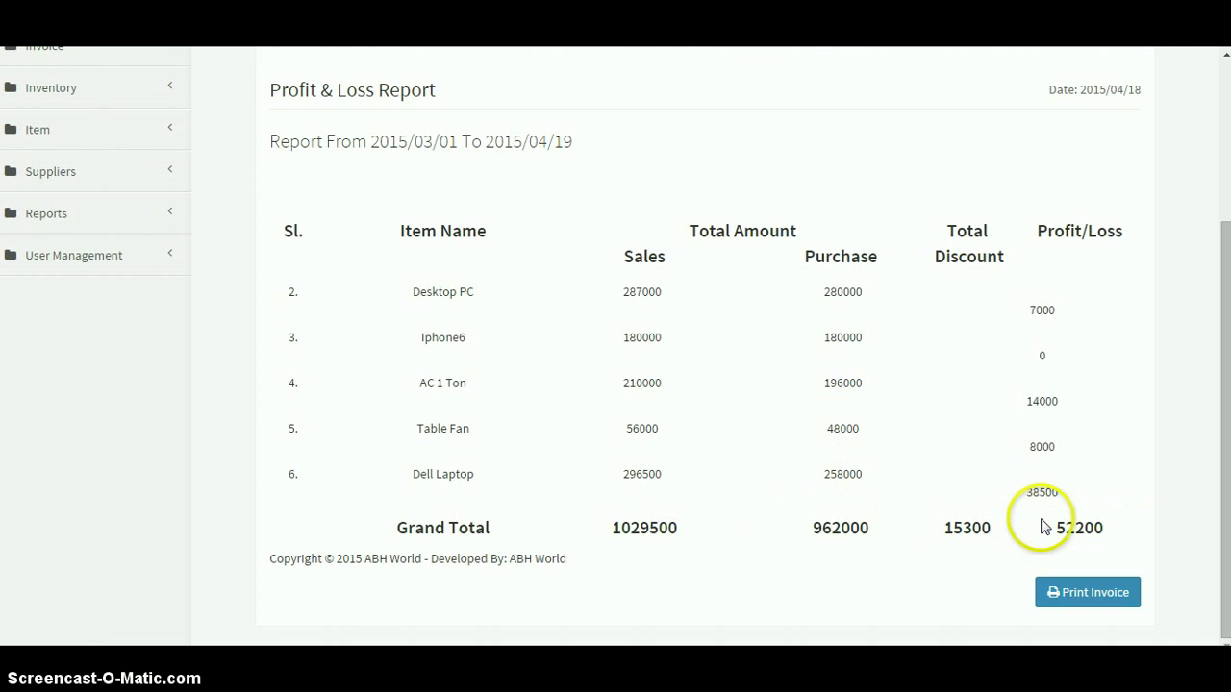
Check the grand totals for purchase, discount and profit/loss, then return to the report's heading.
left_click_drag(1054, 527, 1111, 536)
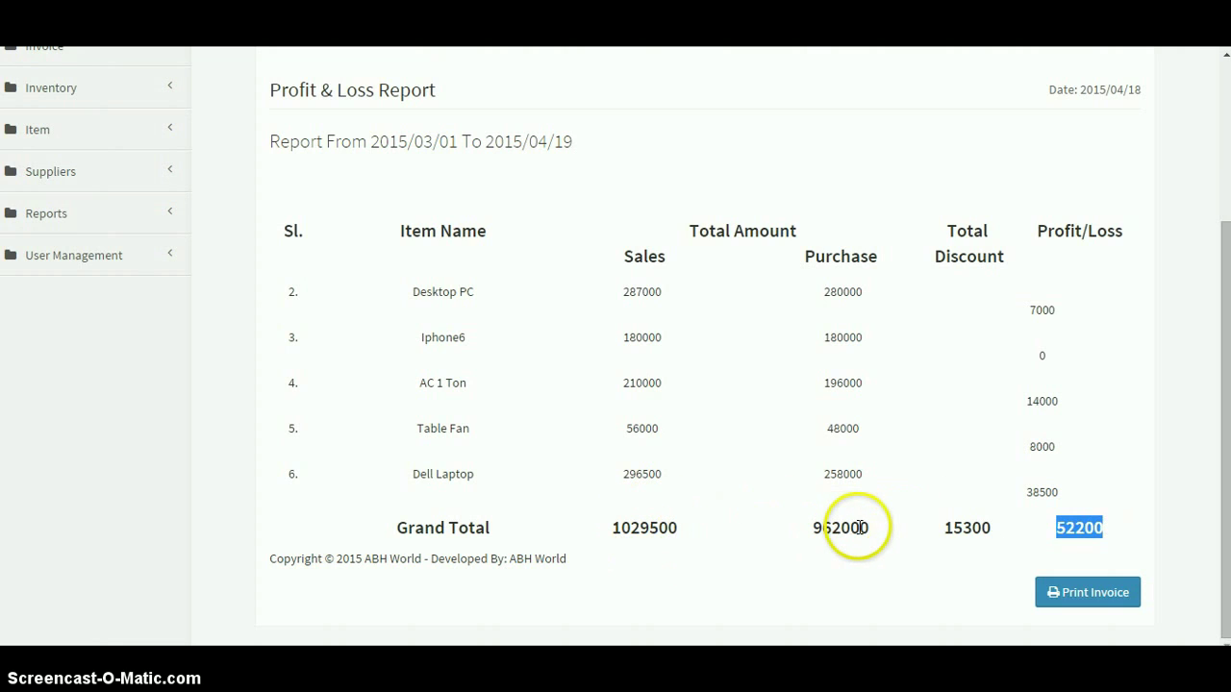
left_click_drag(867, 528, 813, 530)
left_click_drag(944, 528, 992, 527)
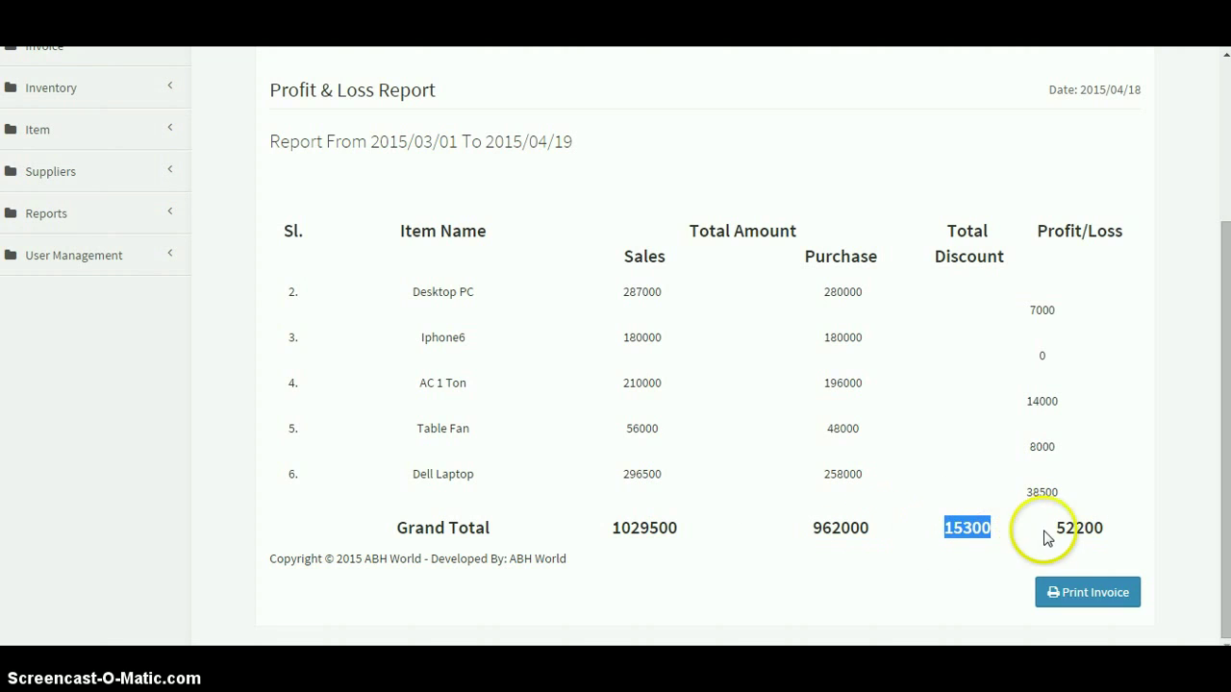
left_click_drag(1058, 530, 1110, 532)
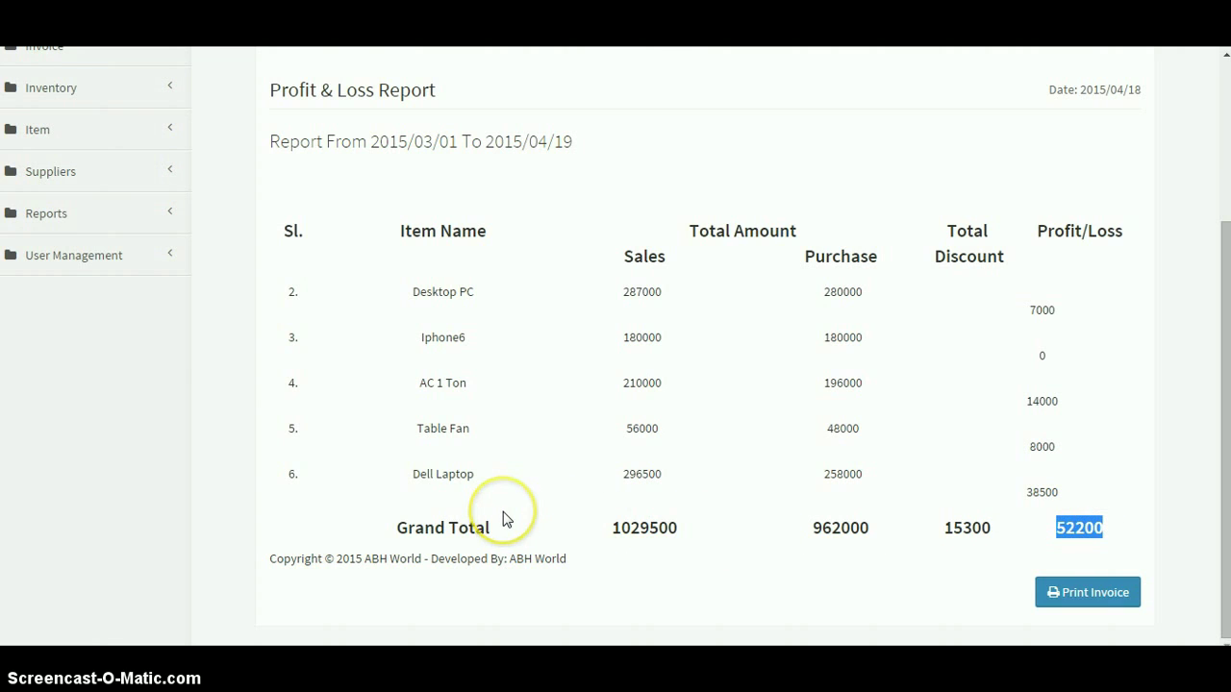
scroll(505, 517, "up", 1)
scroll(505, 520, "up", 1)
scroll(505, 519, "up", 1)
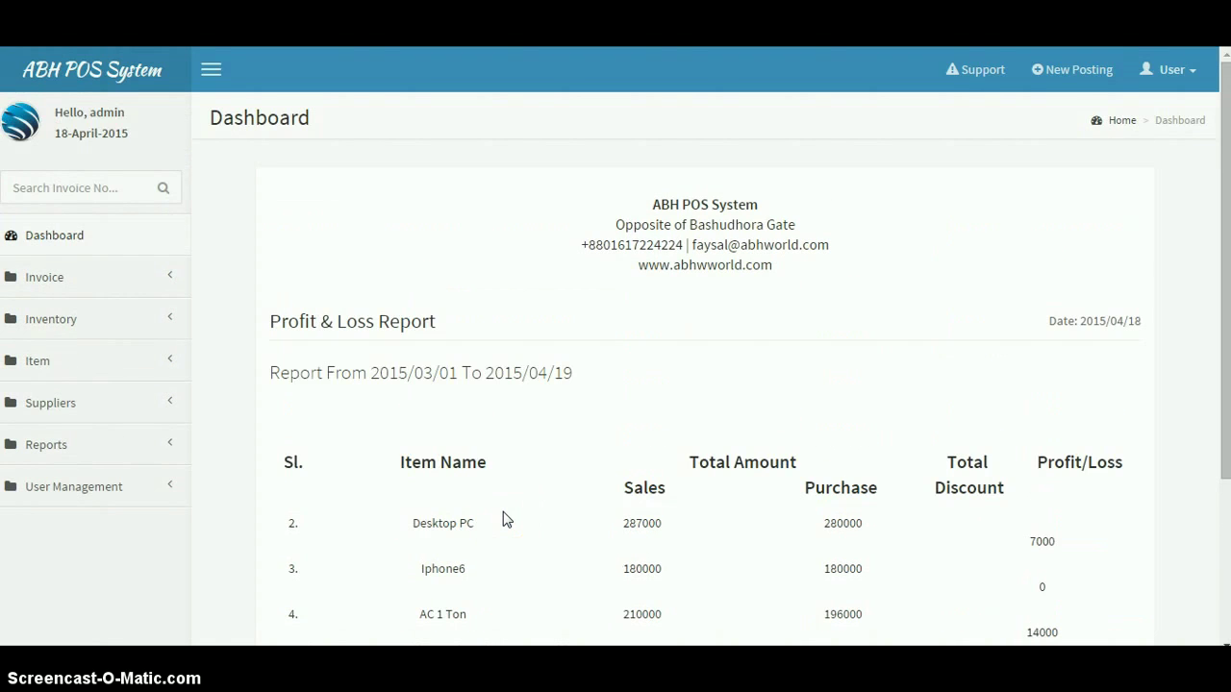
Return to the dashboard summary and look at the User account options, closing them again.
left_click(43, 88)
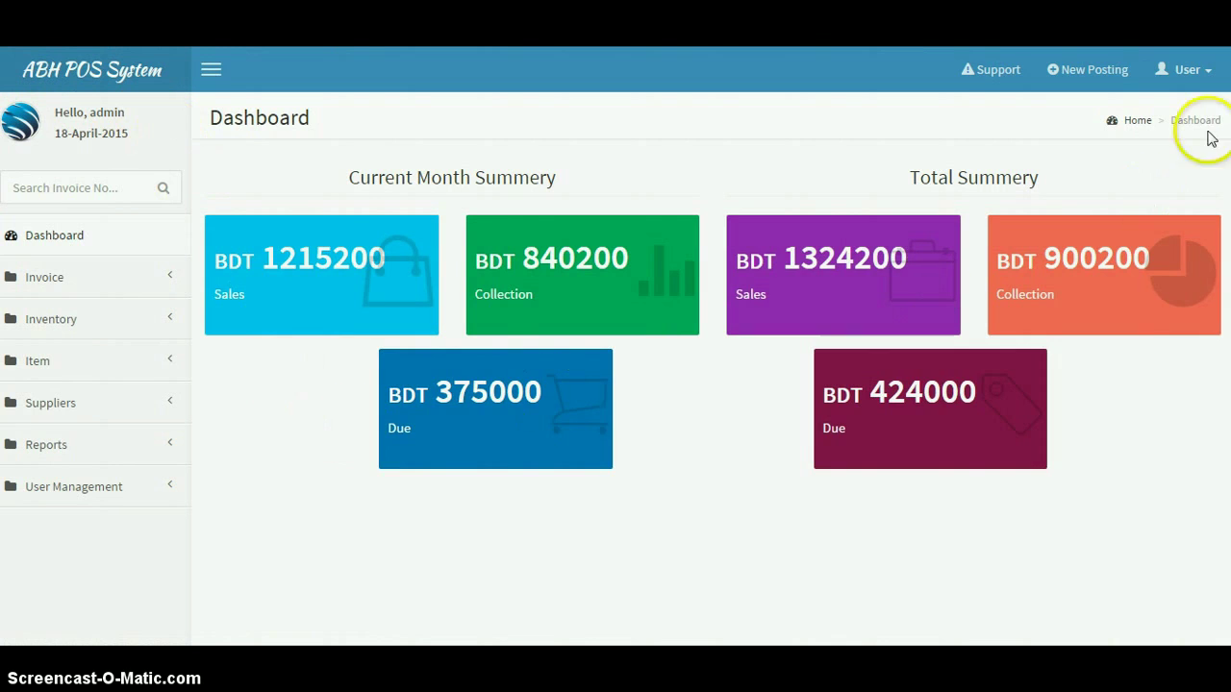
left_click(1184, 75)
left_click_drag(1139, 246, 1061, 242)
left_click(1107, 382)
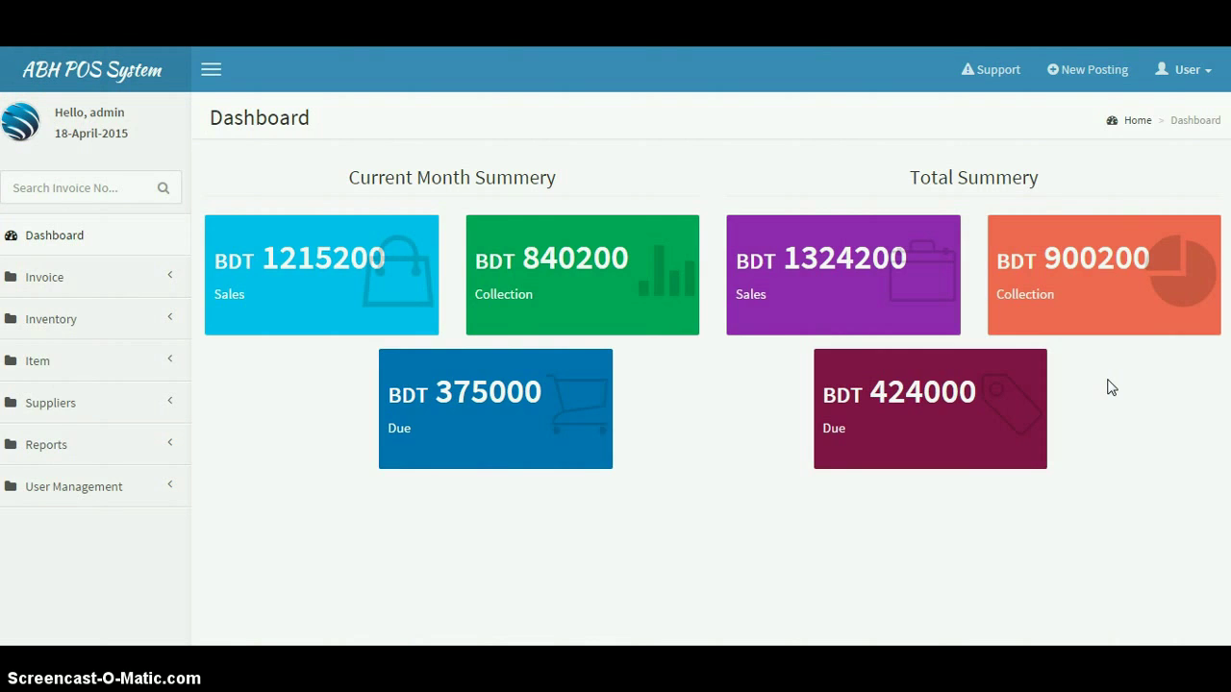
Open the "How to do" guide from the Support Desk.
left_click(981, 70)
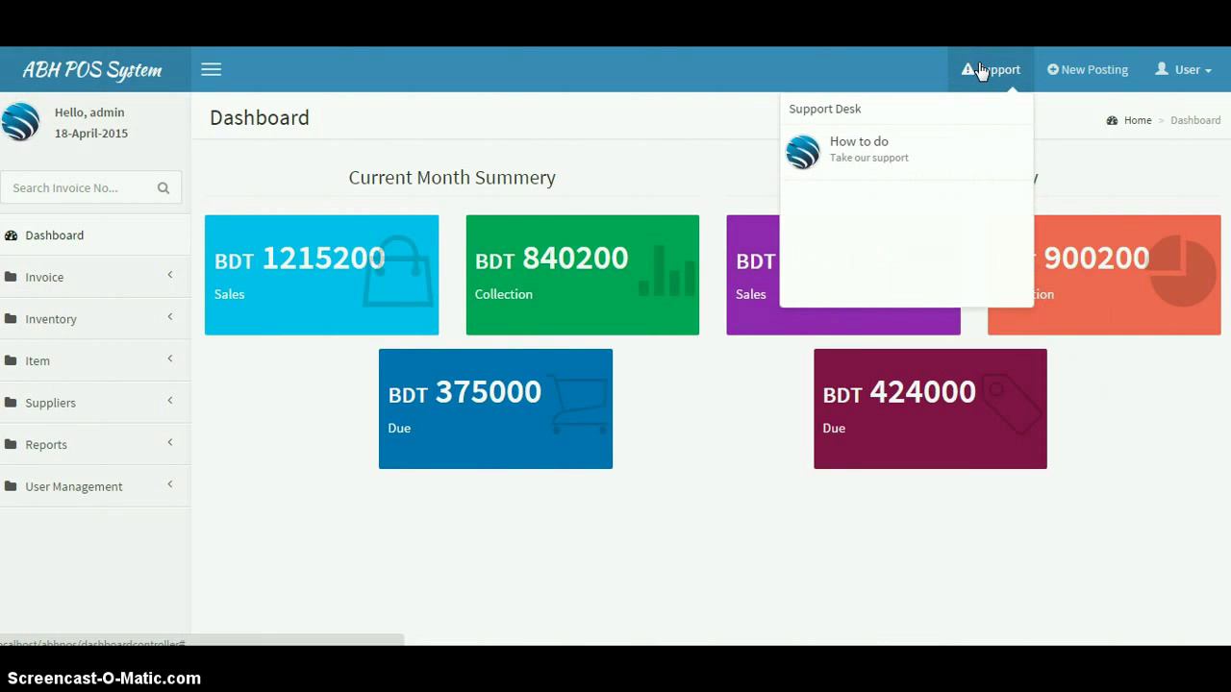
left_click(882, 163)
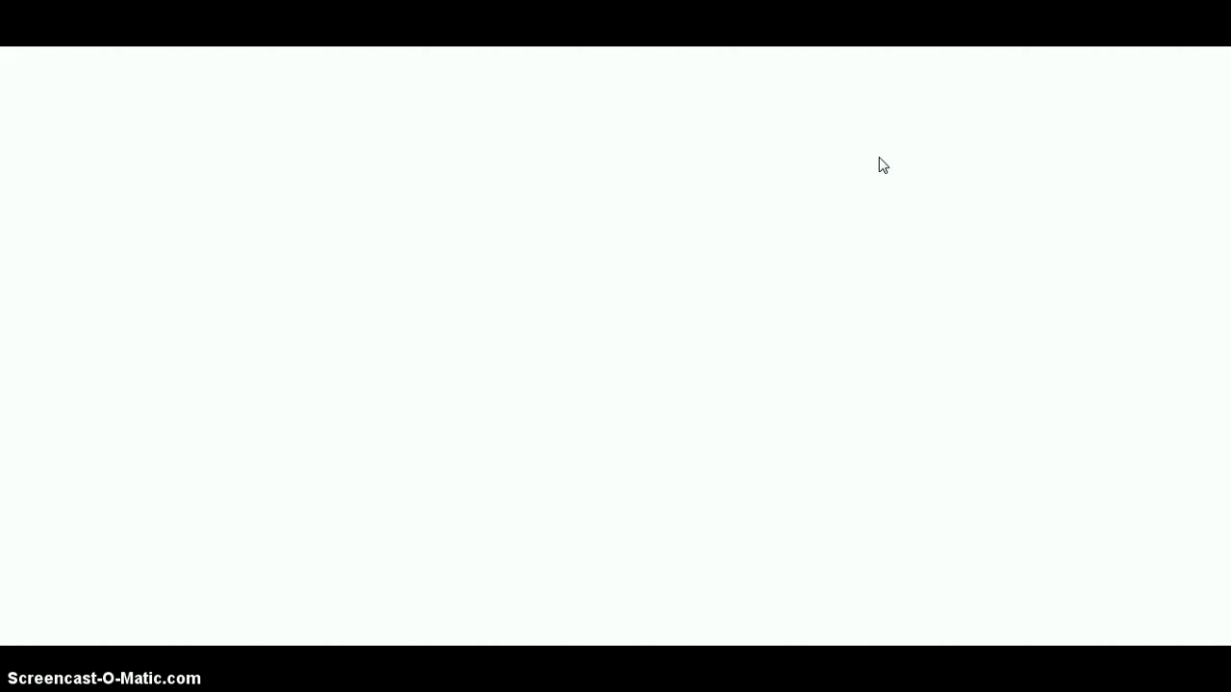
left_click(860, 201)
left_click(797, 376)
Read through the operating guide's five steps, from adding a supplier to creating an invoice and collecting due bills.
scroll(803, 380, "down", 2)
scroll(803, 380, "down", 1)
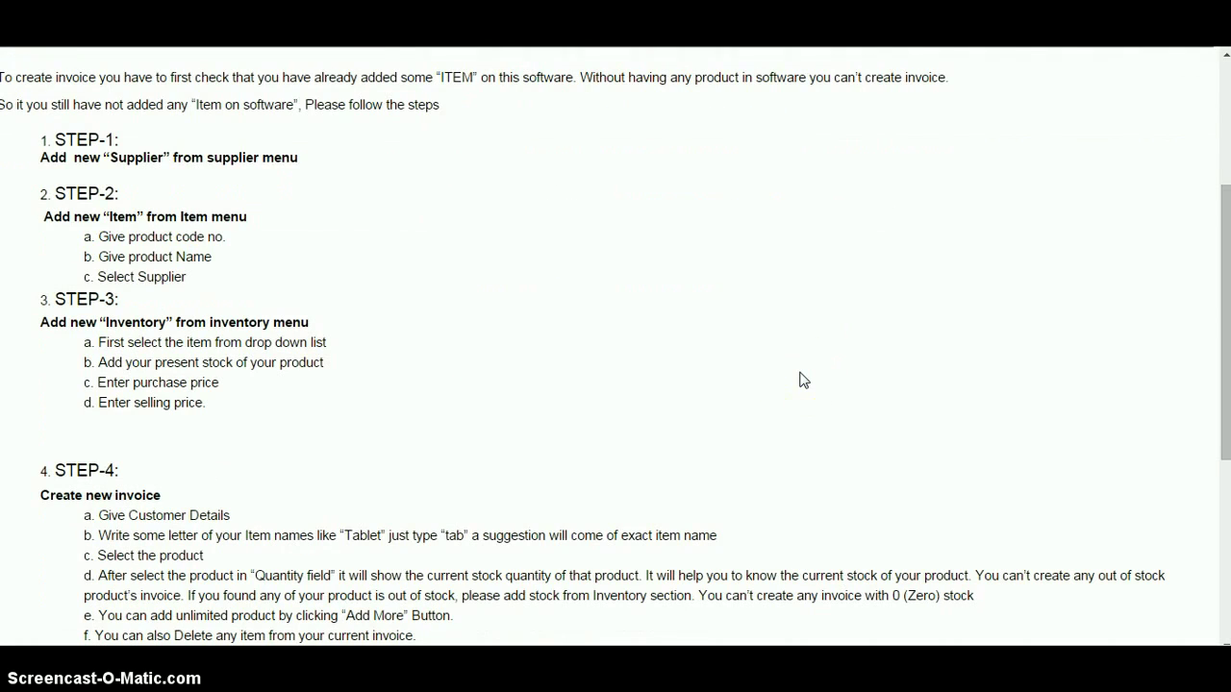
scroll(803, 380, "down", 1)
scroll(803, 380, "up", 1)
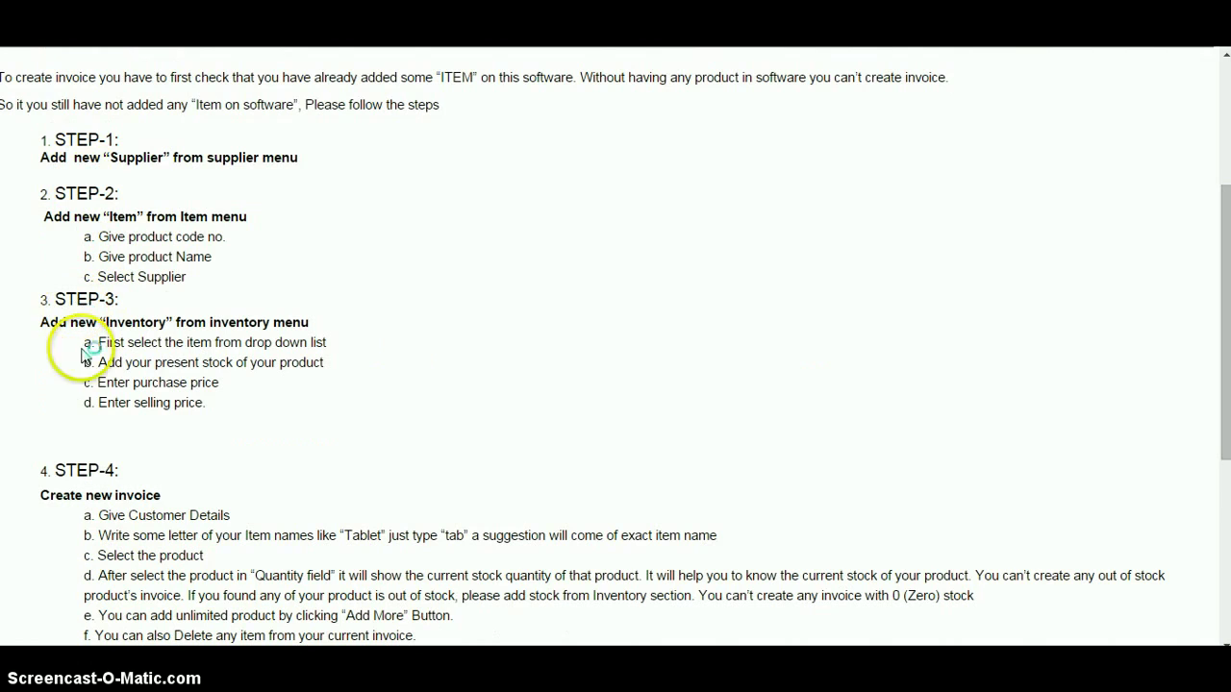
left_click(95, 470)
scroll(230, 440, "down", 4)
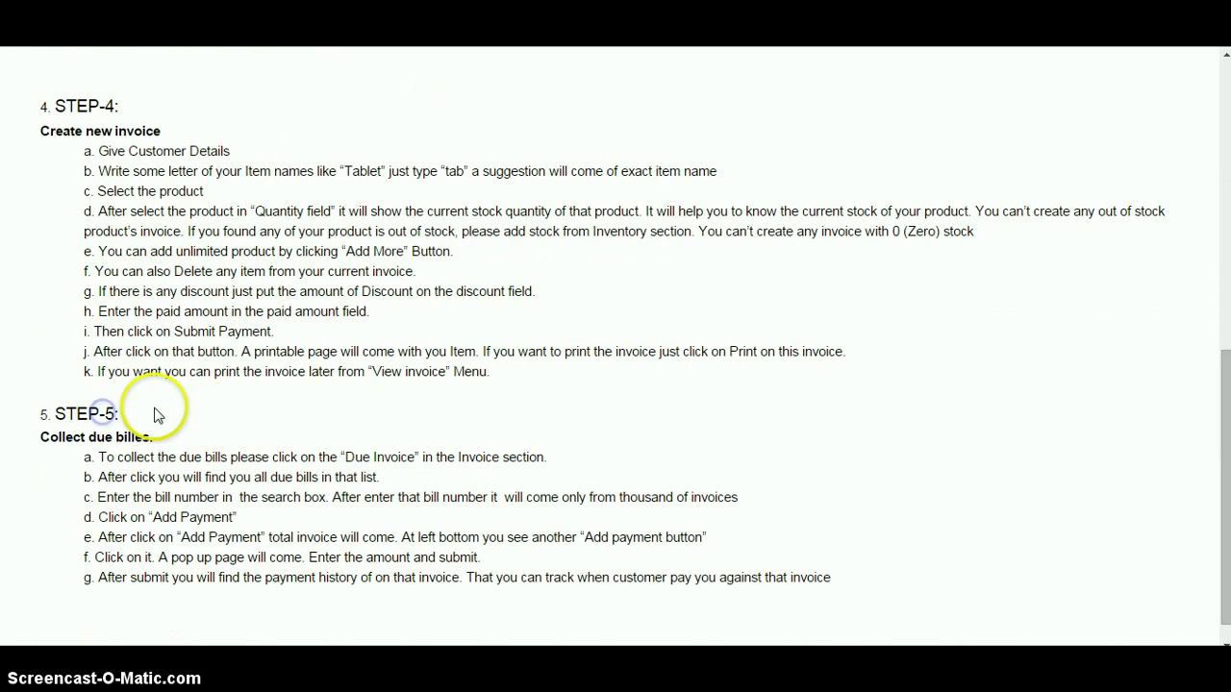
scroll(178, 396, "up", 3)
scroll(181, 375, "up", 4)
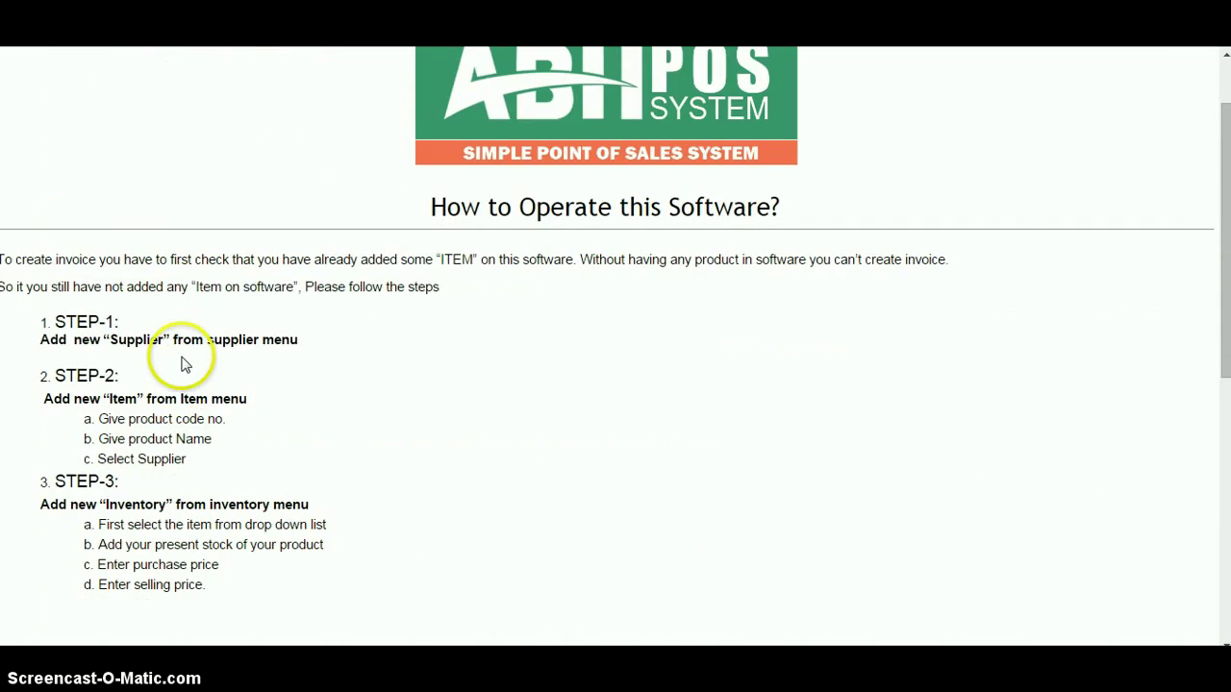
scroll(183, 356, "down", 3)
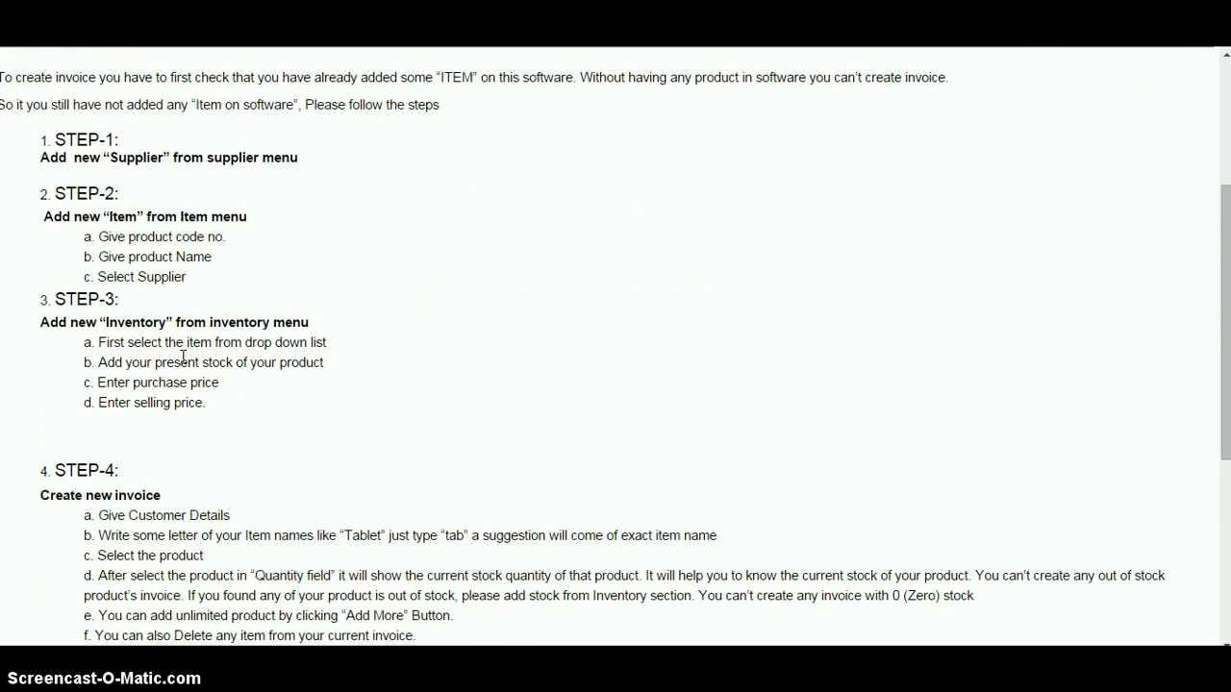
scroll(183, 356, "down", 4)
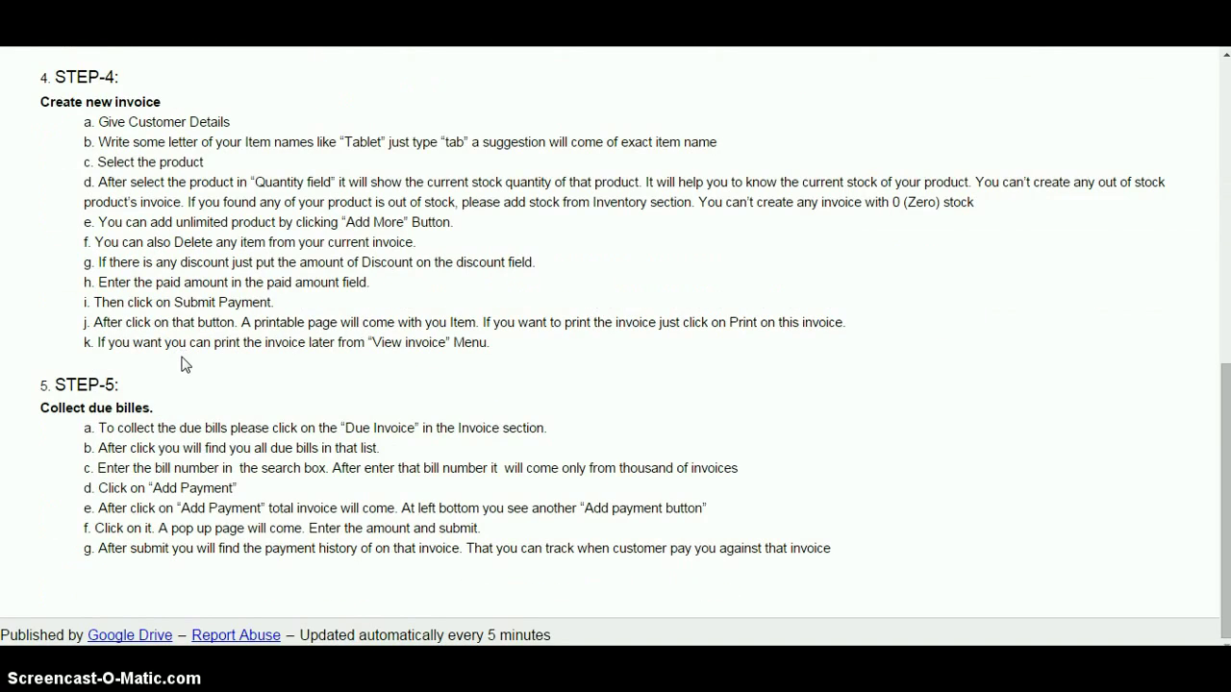
scroll(183, 352, "up", 4)
scroll(183, 361, "up", 3)
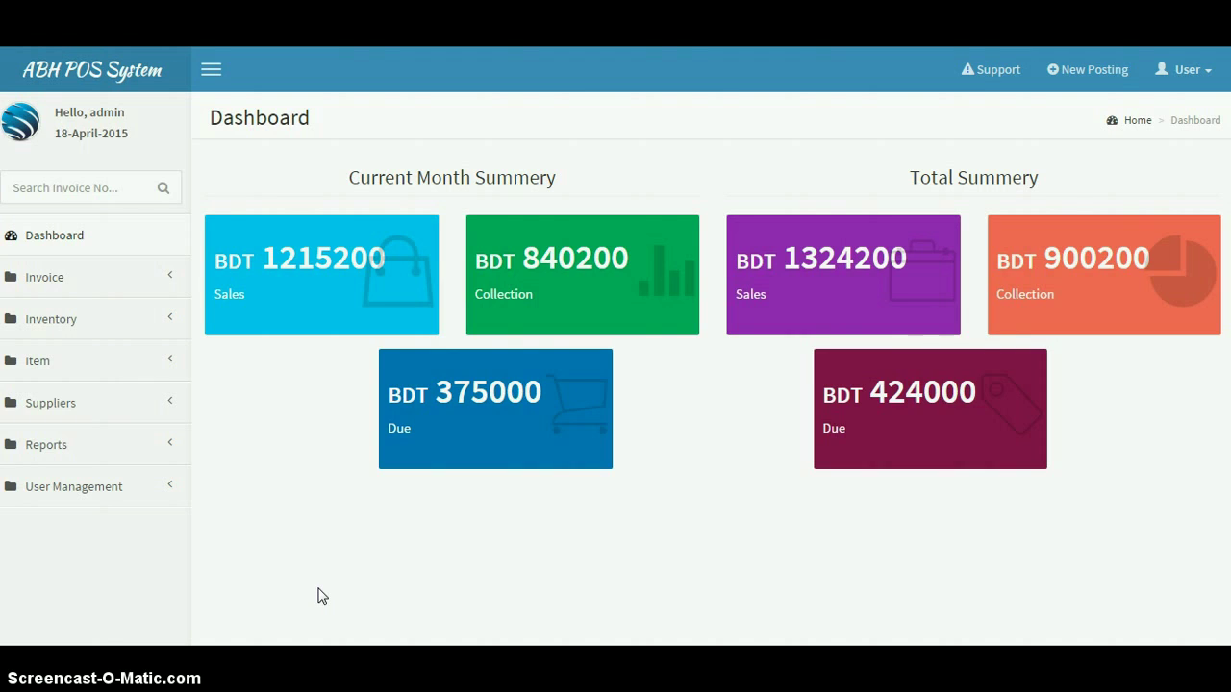
left_click(313, 626)
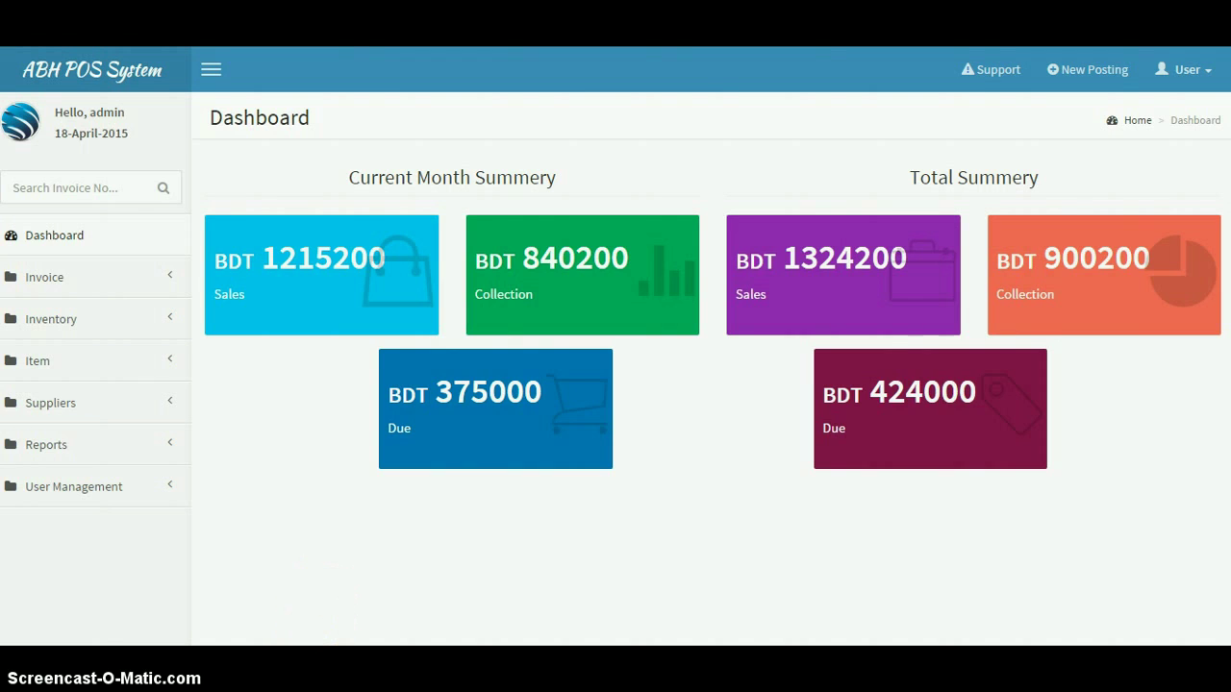